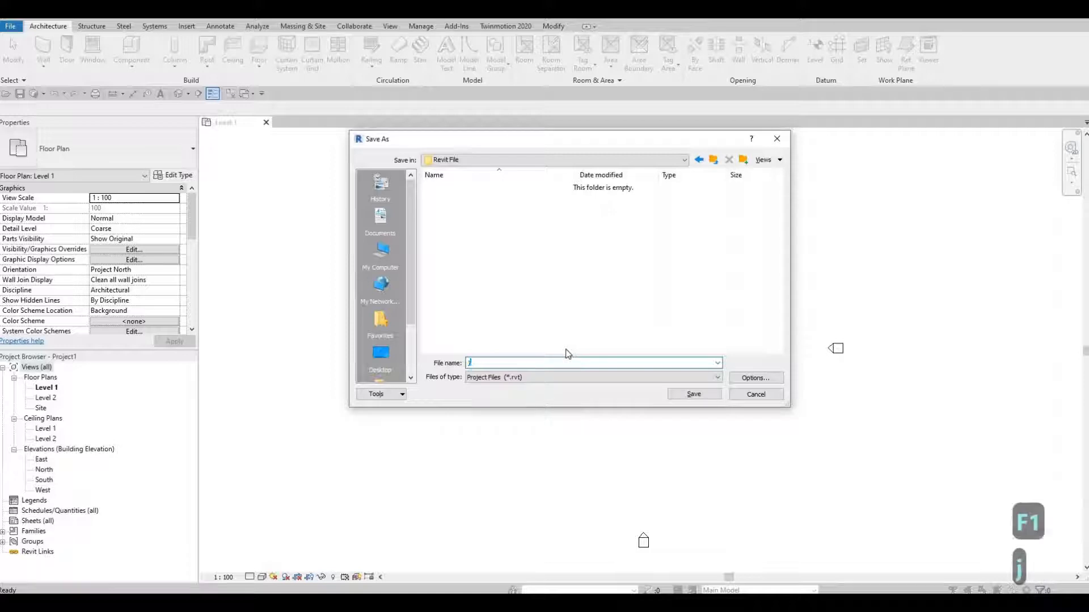
# Replace the default Project1 file name with 'J4M House' in the Save As dialog
pyautogui.press('BackSpace')
pyautogui.write('J')
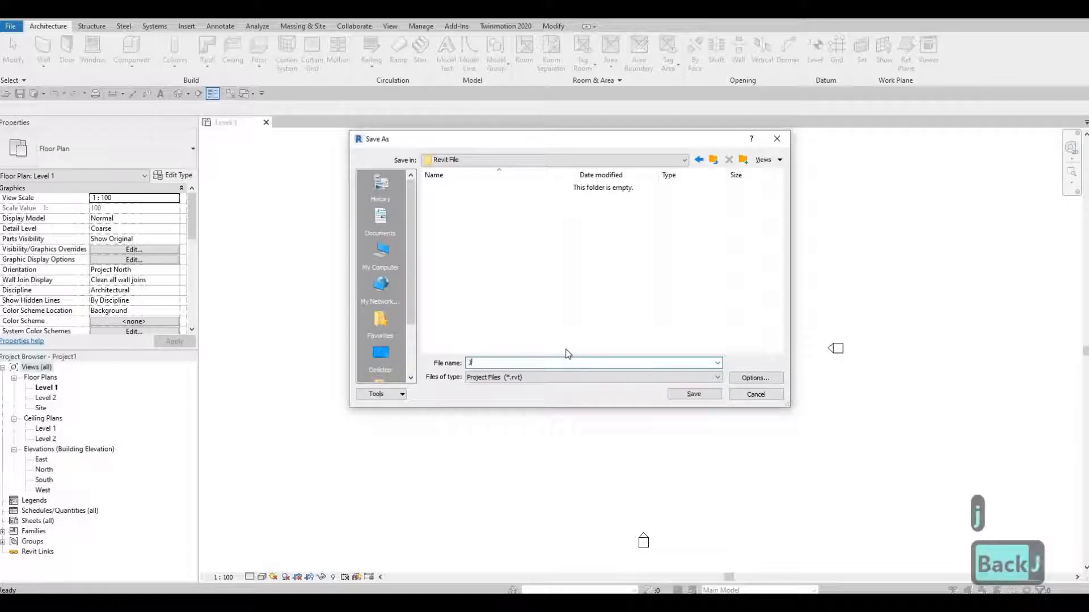
pyautogui.write('4M ')
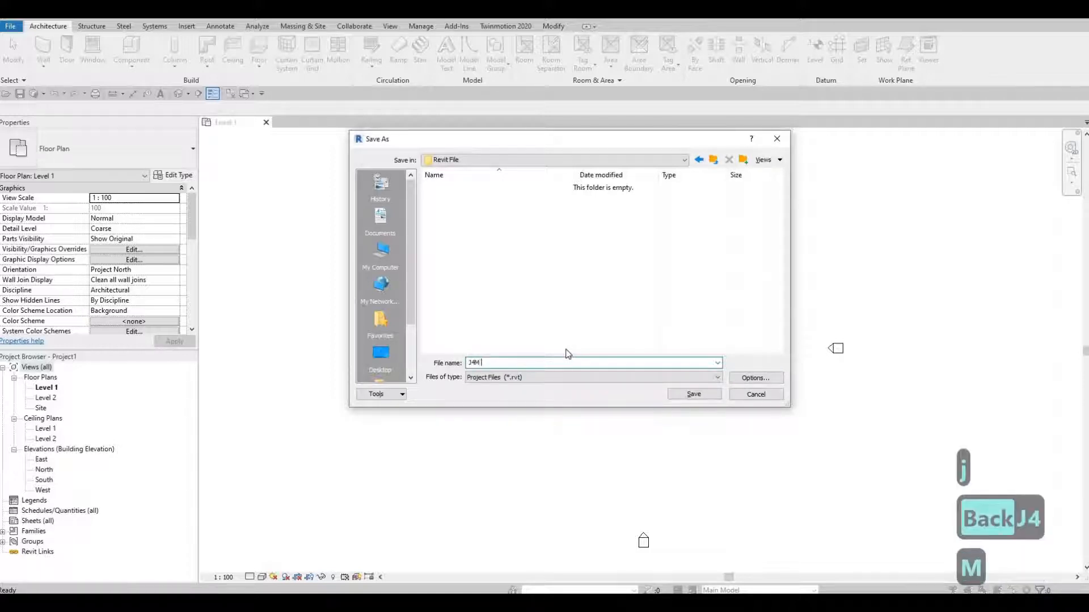
pyautogui.write('House')
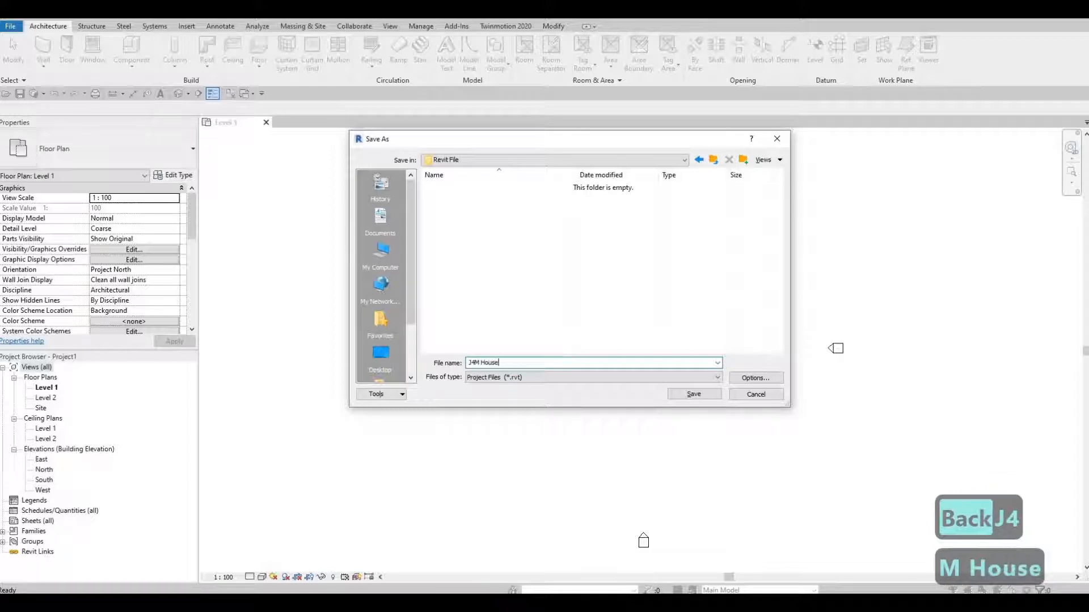
# Set maximum backups to 5 in the save options and save the project as J4M House
pyautogui.click(748, 381)
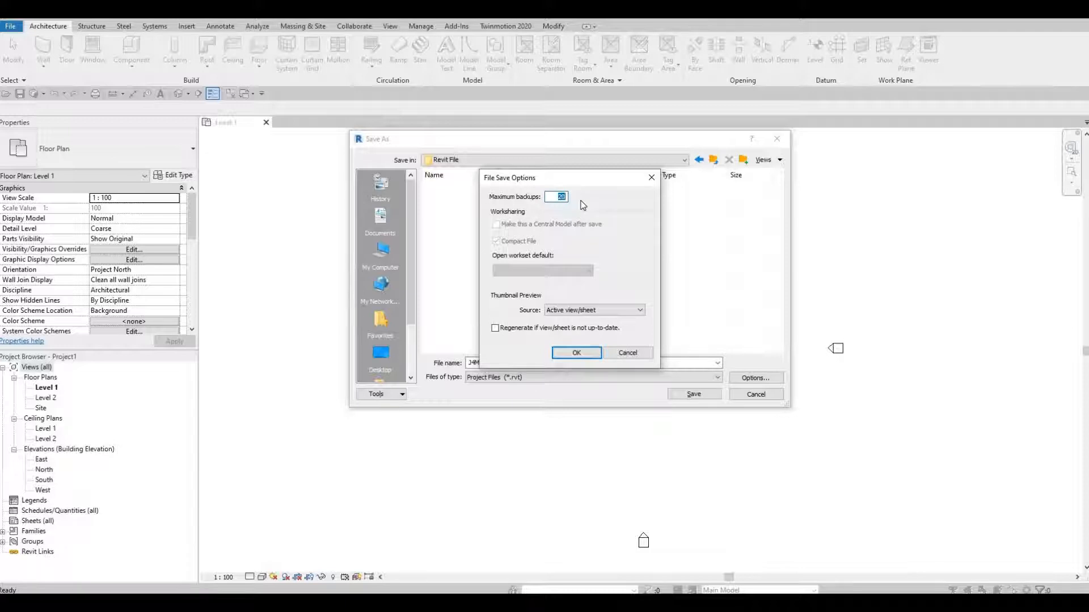
pyautogui.write('5')
pyautogui.click(583, 354)
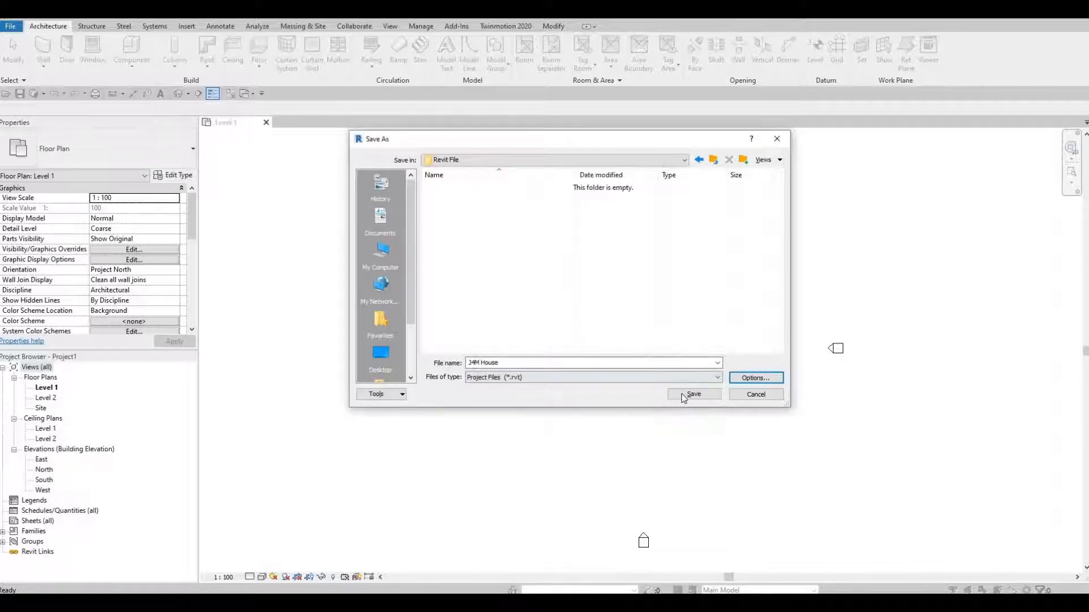
pyautogui.click(684, 397)
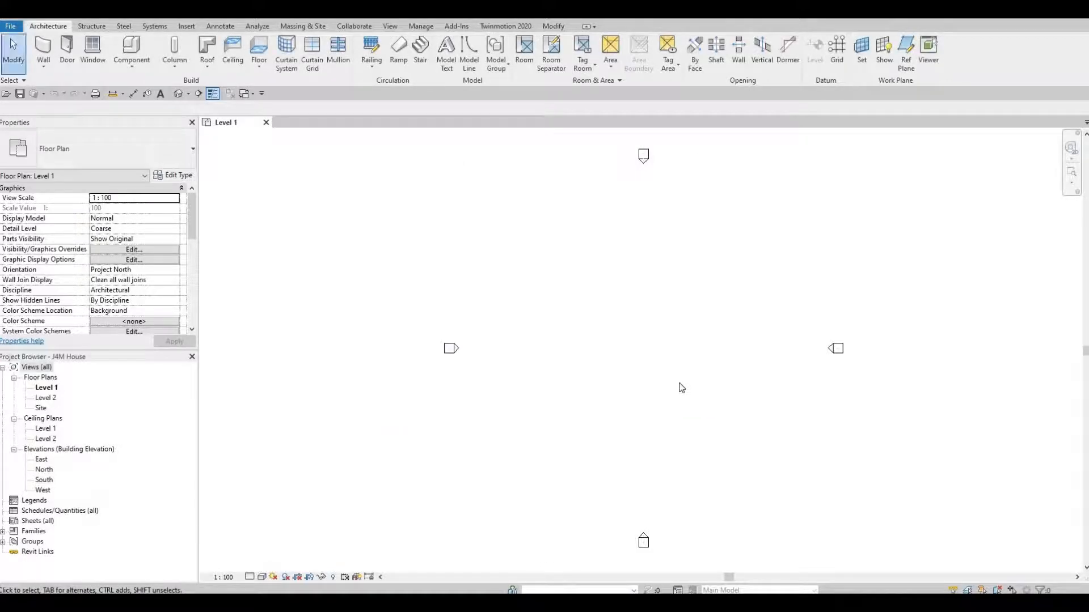
pyautogui.press('u')
pyautogui.press('n')
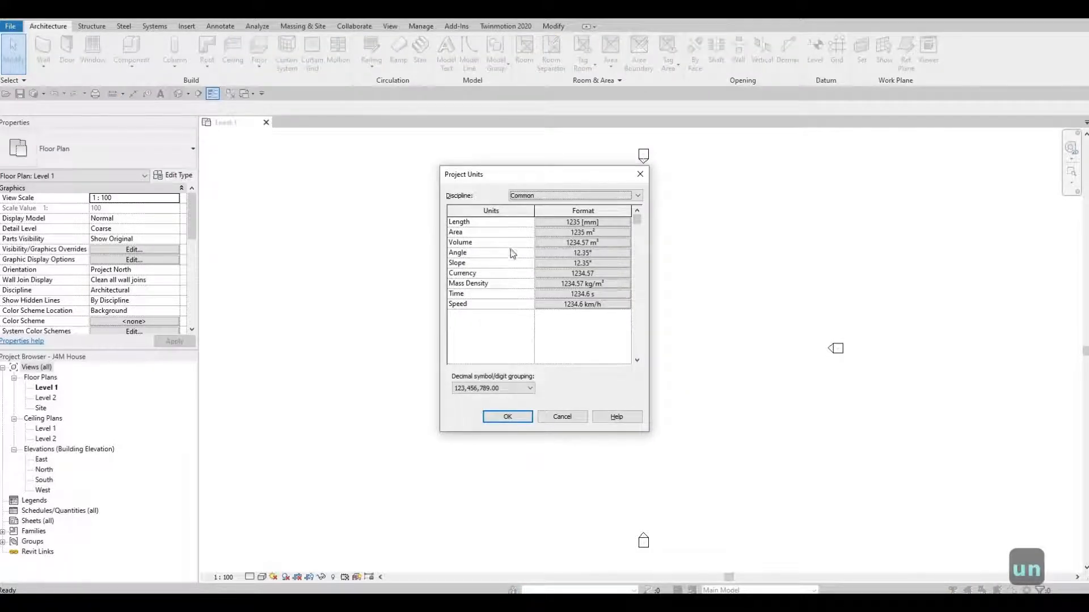
pyautogui.click(562, 416)
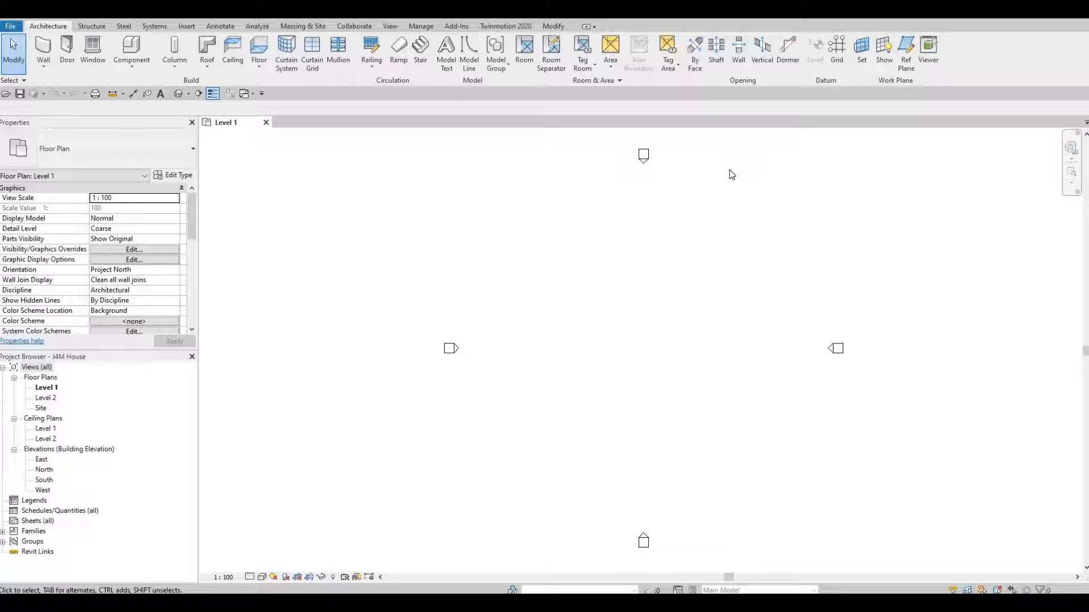
# Draw vertical grid line 1 from bottom to top of the Level 1 plan with GR
pyautogui.press('g')
pyautogui.press('r')
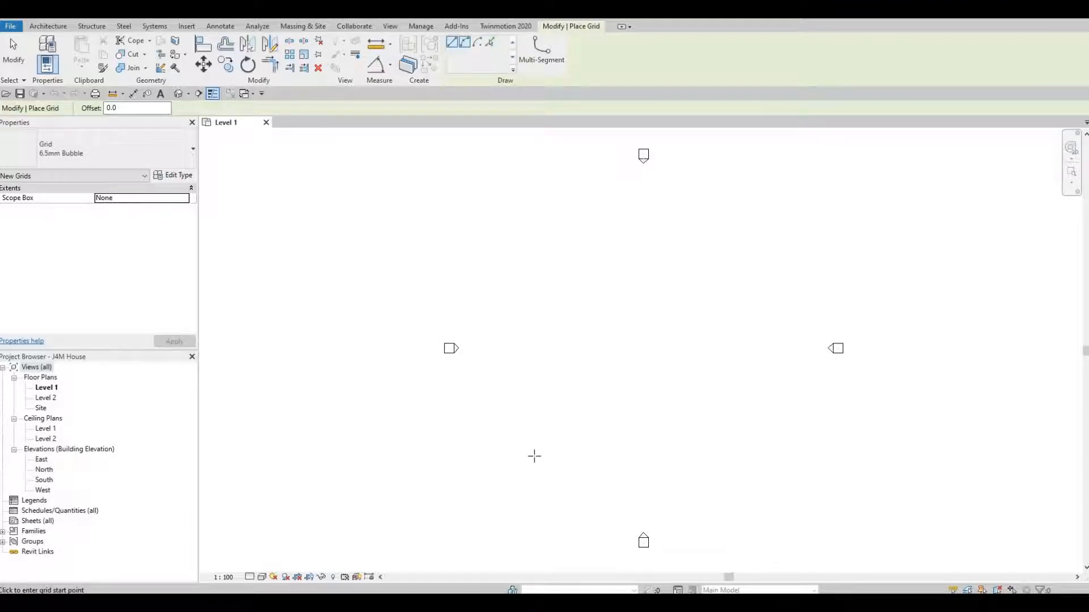
pyautogui.click(584, 458)
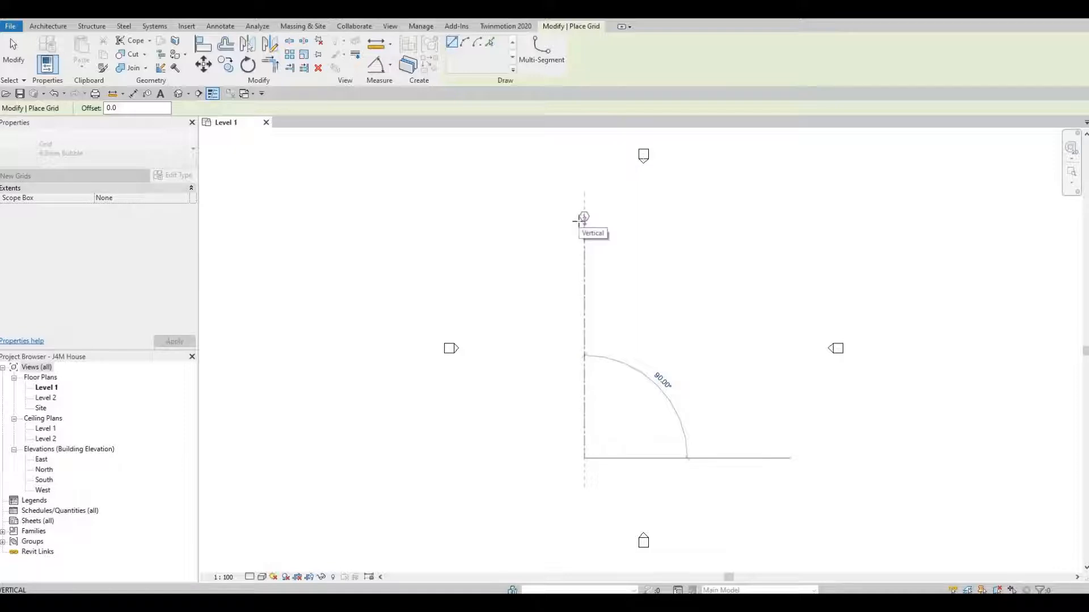
pyautogui.click(582, 220)
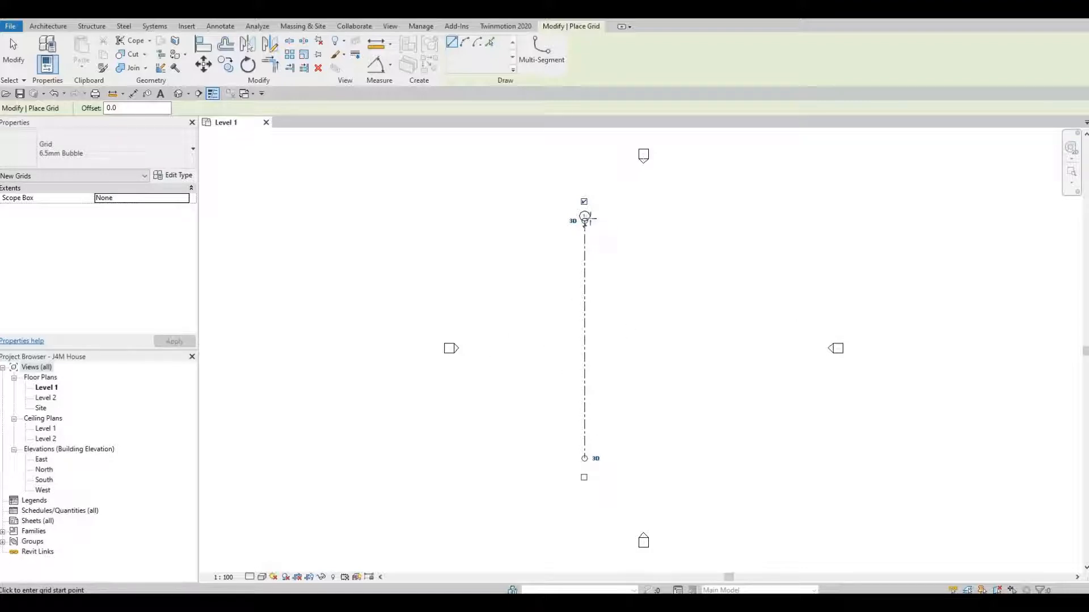
pyautogui.scroll(5, 585, 223)
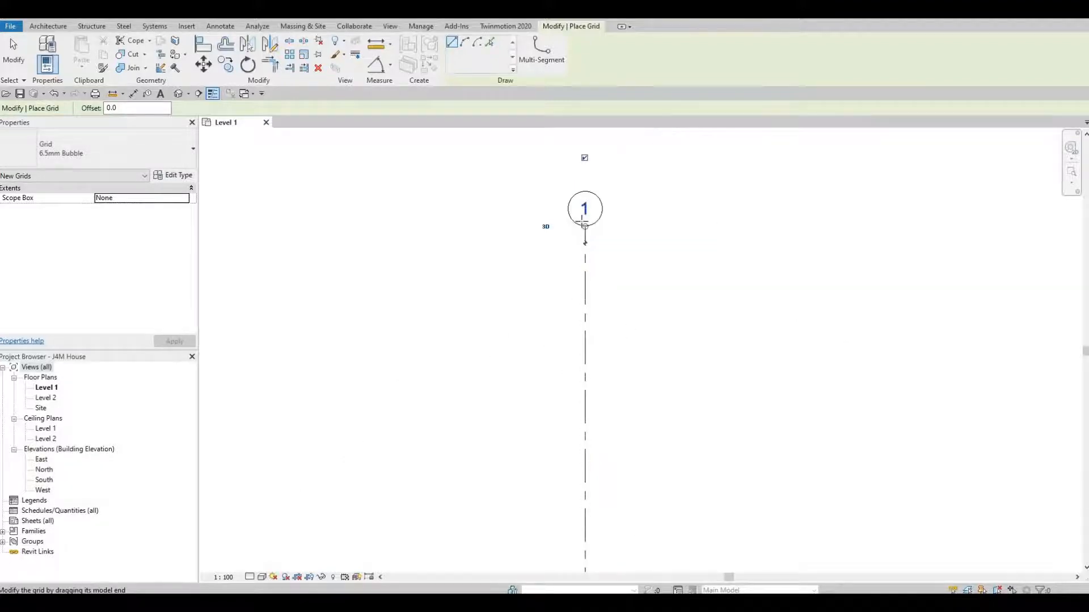
pyautogui.scroll(-4, 585, 223)
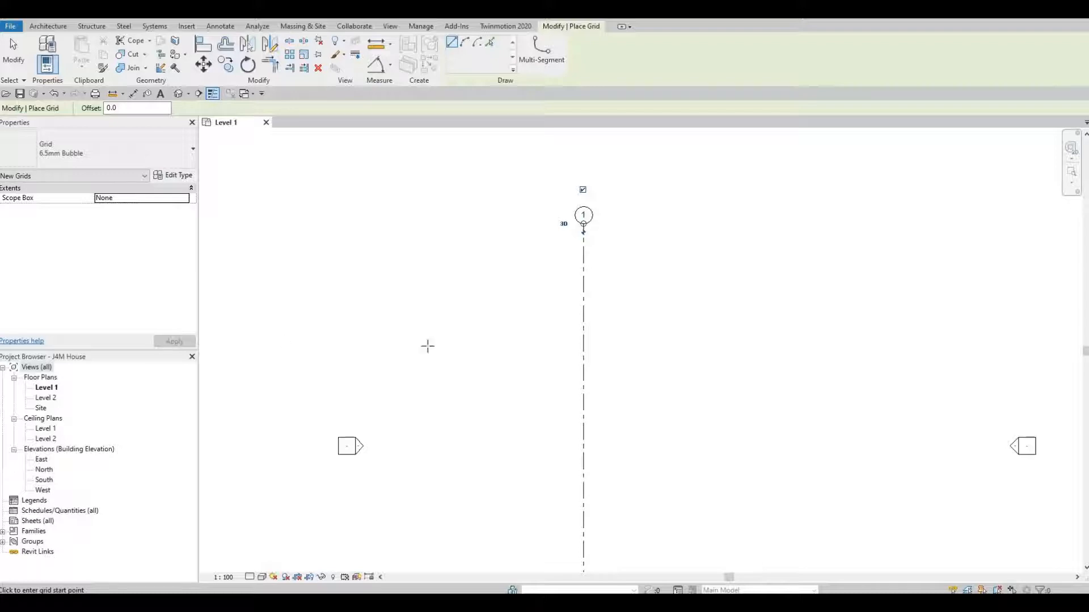
pyautogui.press('Escape')
pyautogui.press('Escape')
pyautogui.press('Escape')
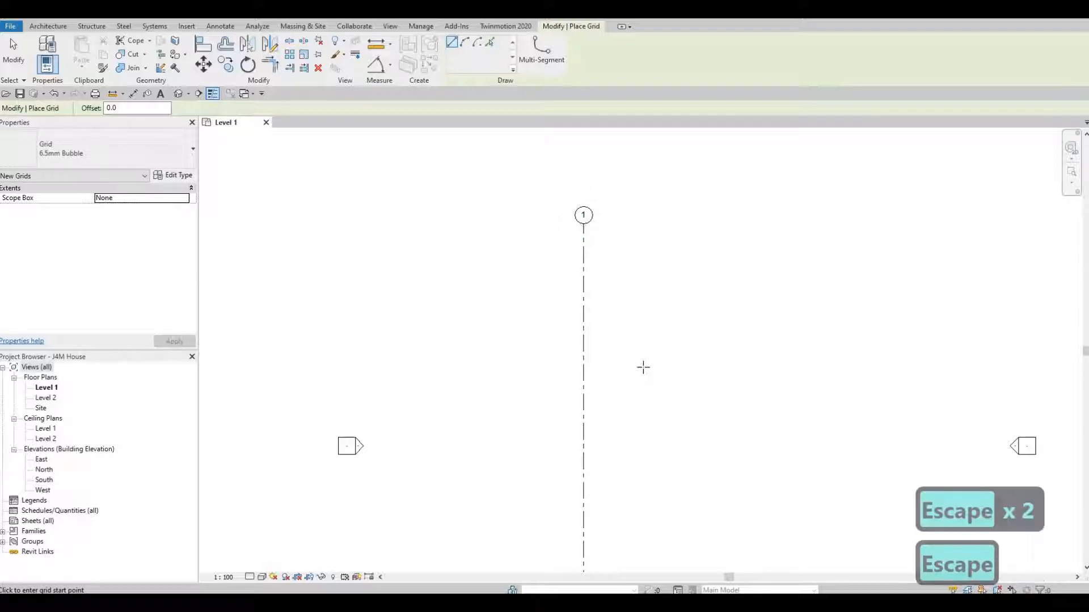
pyautogui.moveTo(501, 307); pyautogui.dragTo(462, 283, button='middle')
pyautogui.scroll(-1, 462, 284)
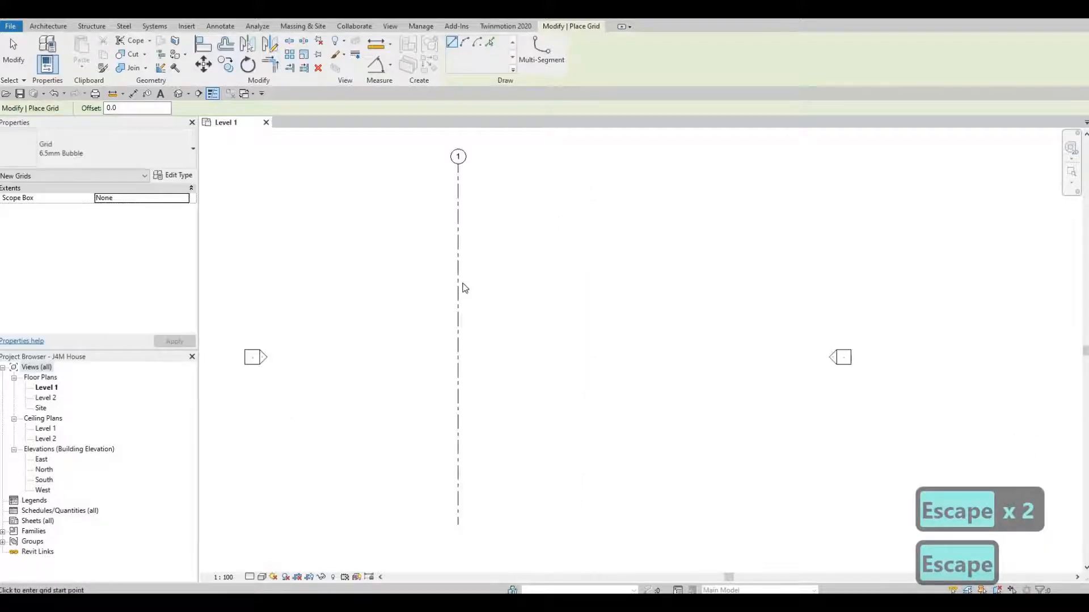
pyautogui.press('Escape')
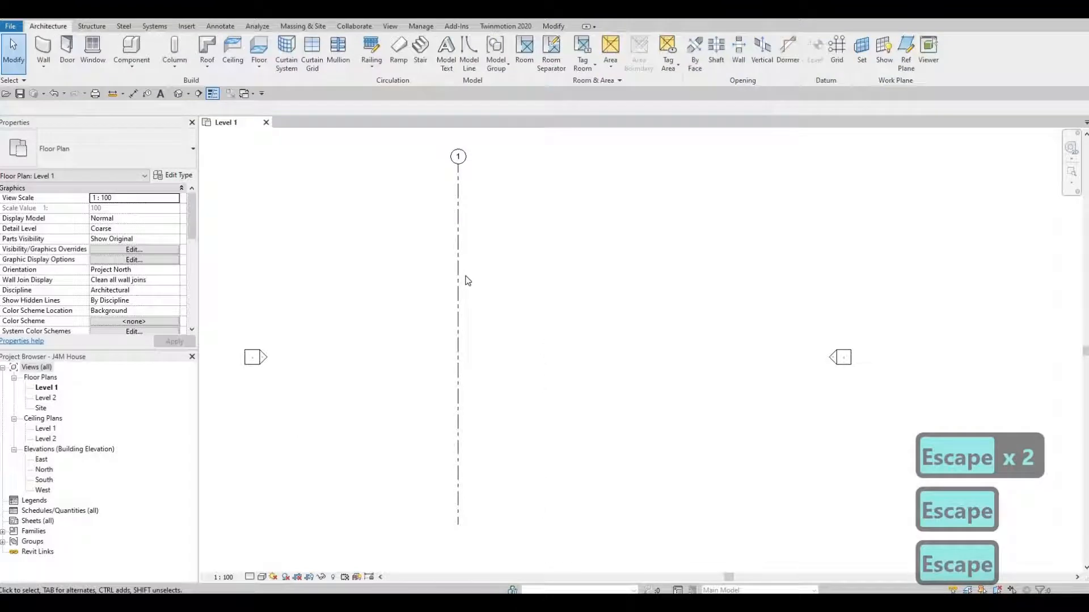
# Copy grid 1 with Multiple enabled to create grids 2 and 3 at offsets 3185 and 3650
pyautogui.click(459, 237)
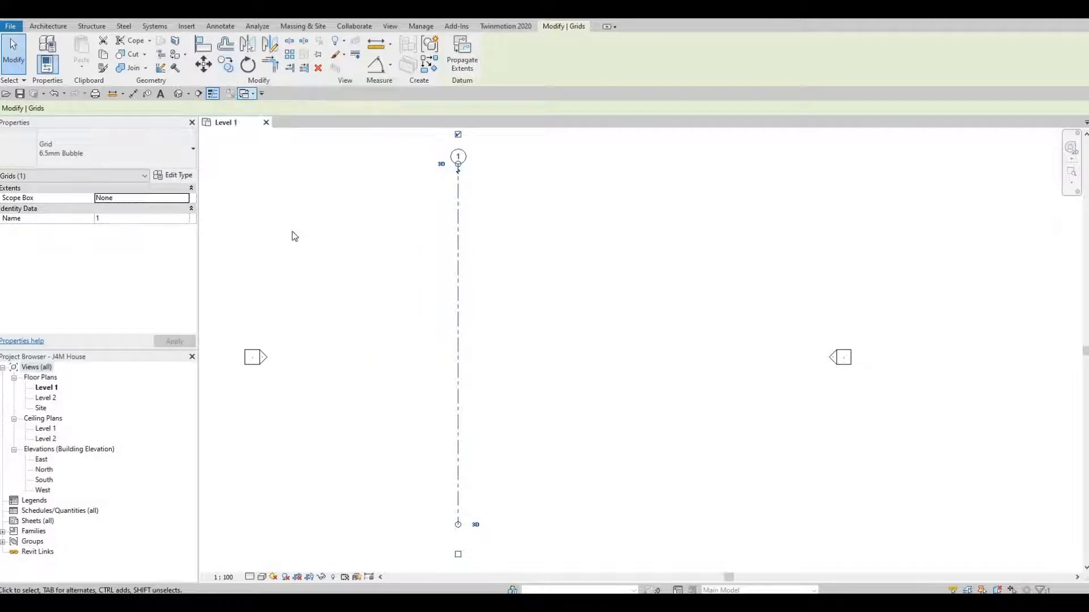
pyautogui.press('c')
pyautogui.press('o')
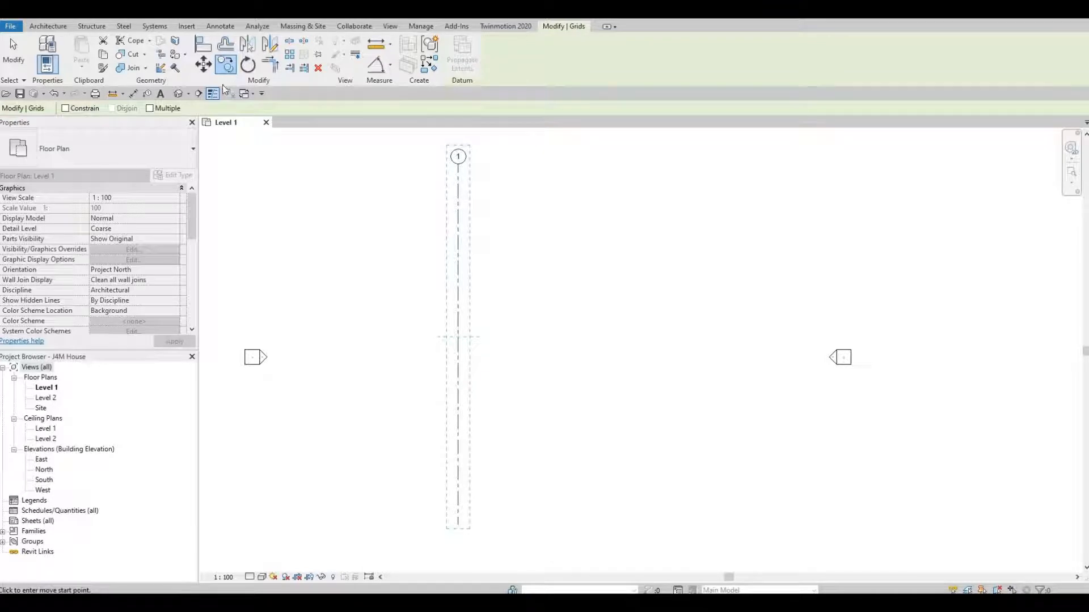
pyautogui.click(150, 108)
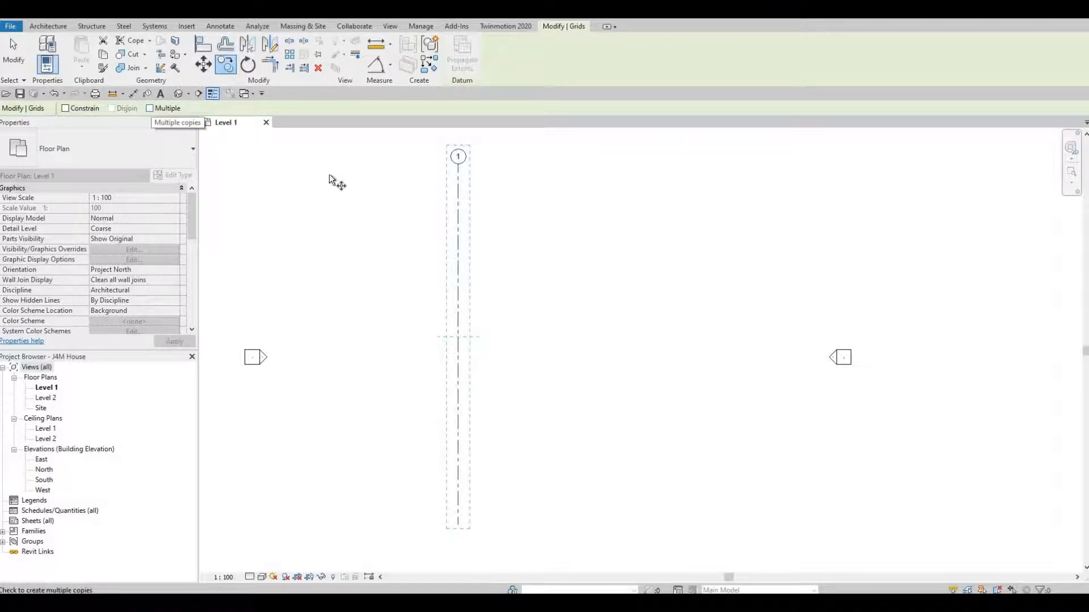
pyautogui.click(460, 188)
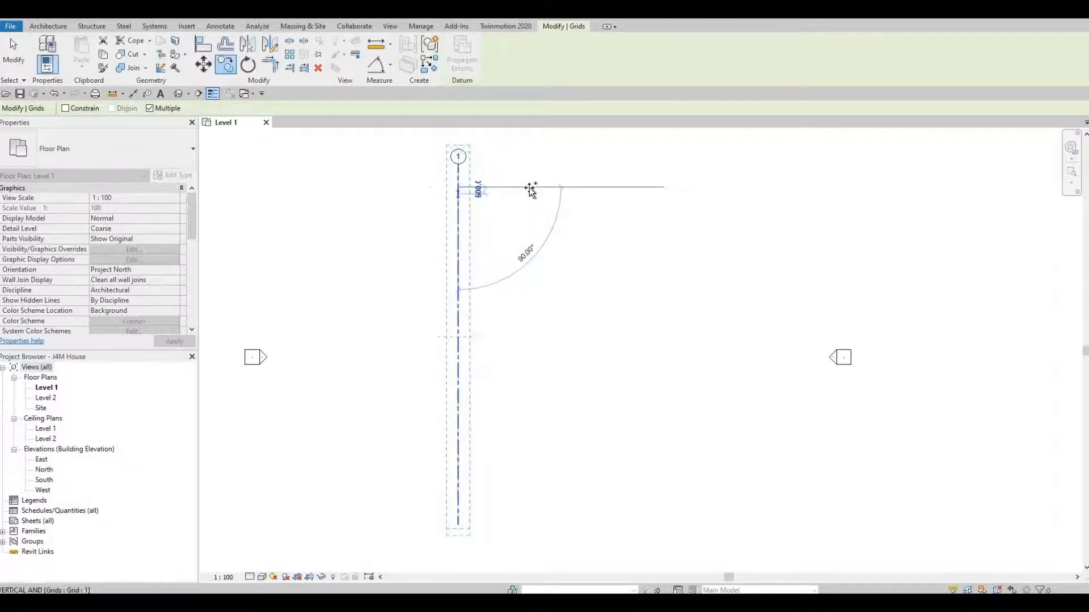
pyautogui.click(529, 188)
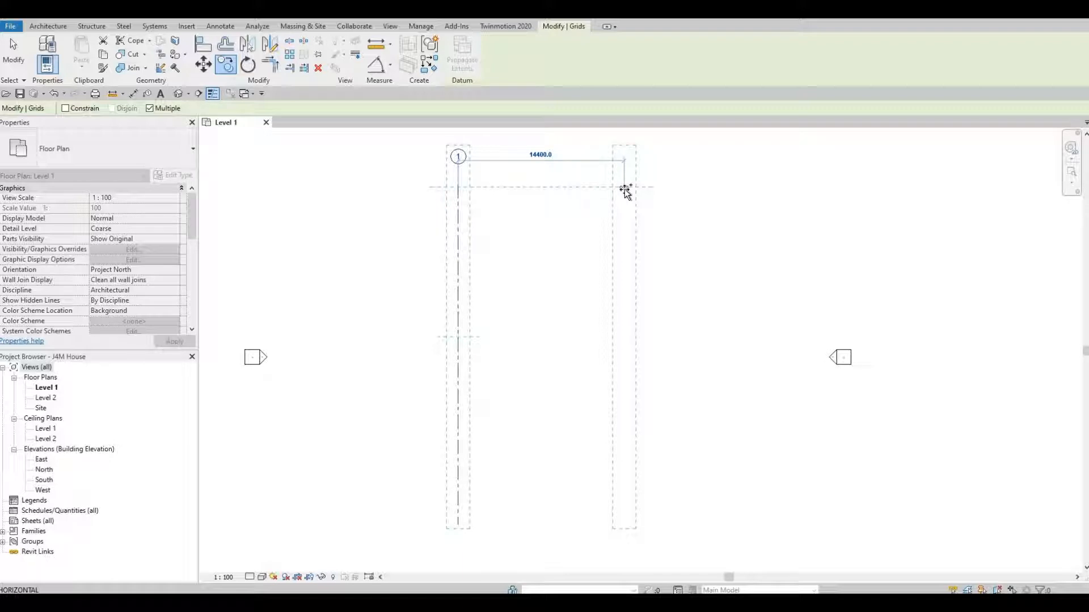
pyautogui.write('3')
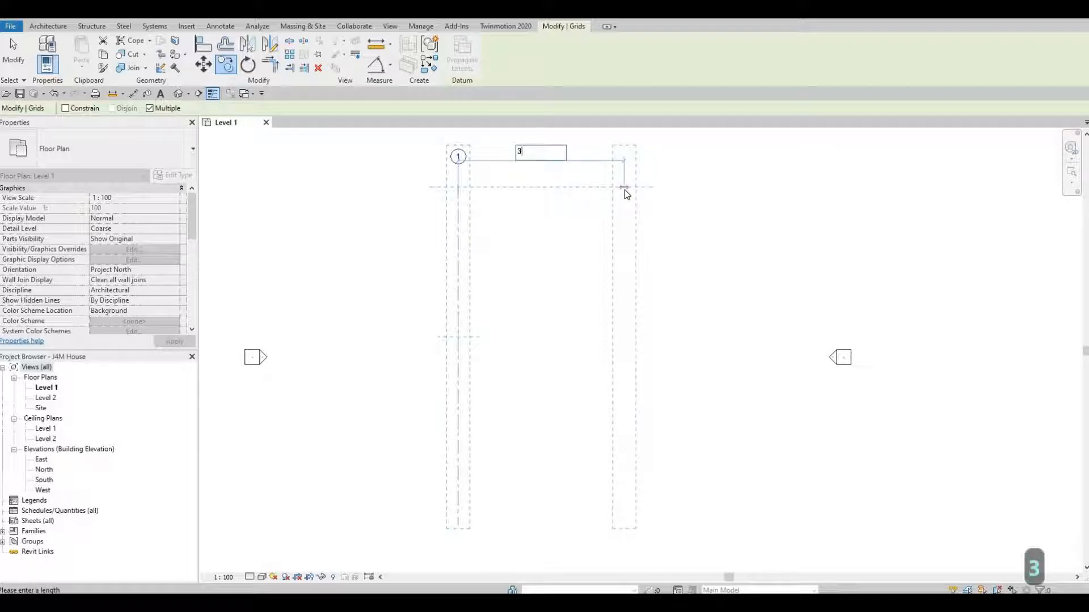
pyautogui.write('185')
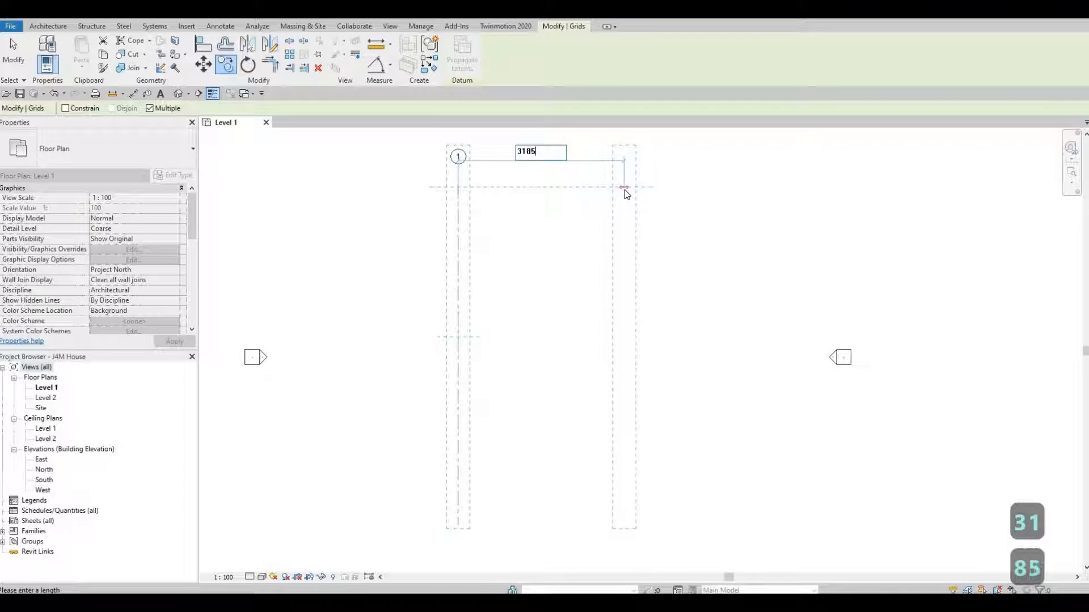
pyautogui.press('Return')
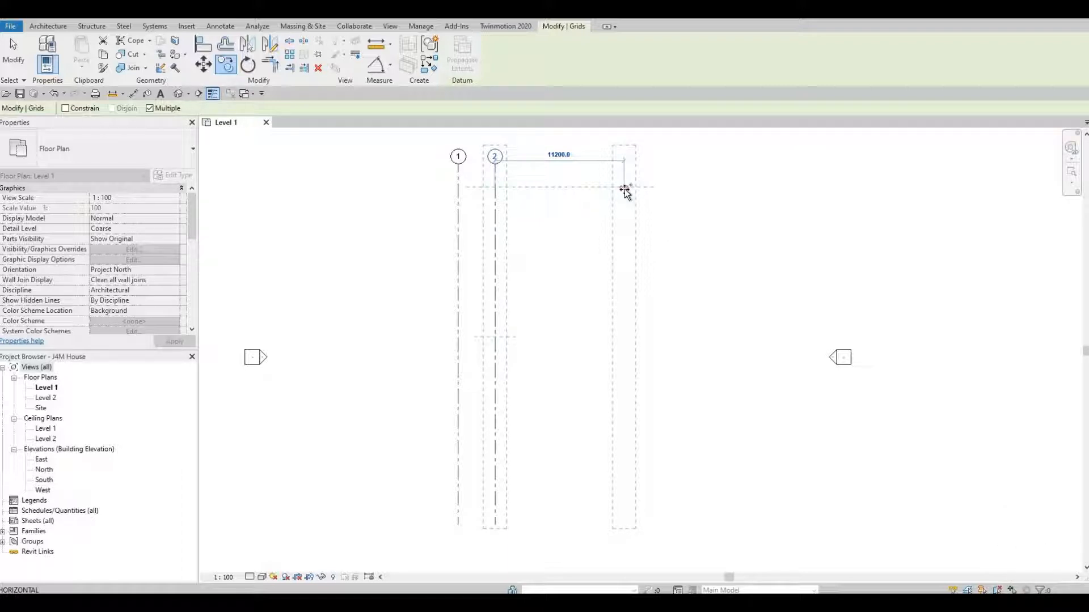
pyautogui.write('36')
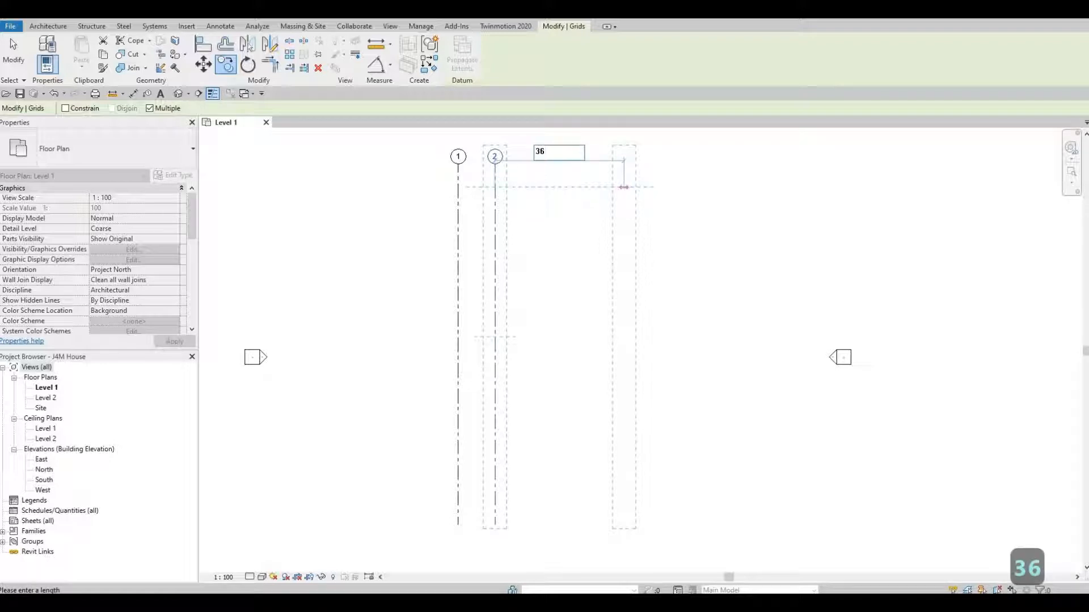
pyautogui.write('50')
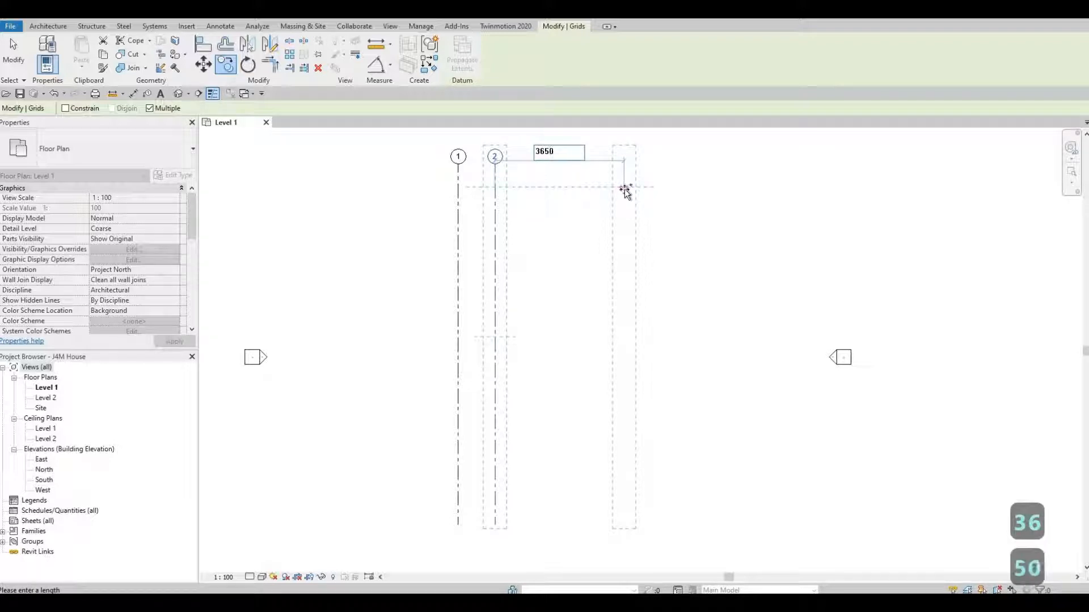
pyautogui.press('Return')
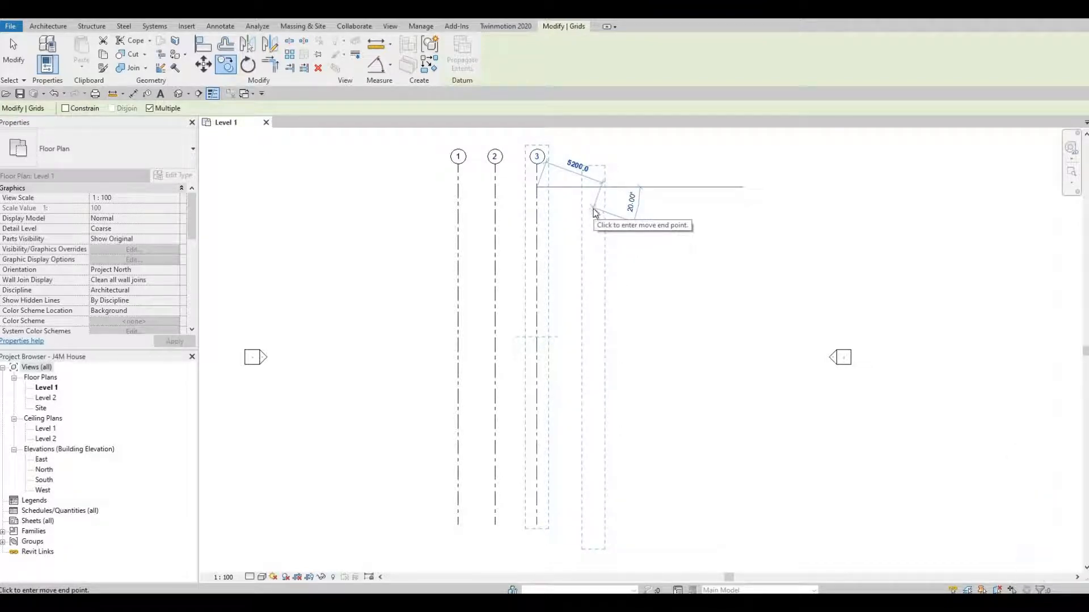
pyautogui.press('Escape')
pyautogui.press('Escape')
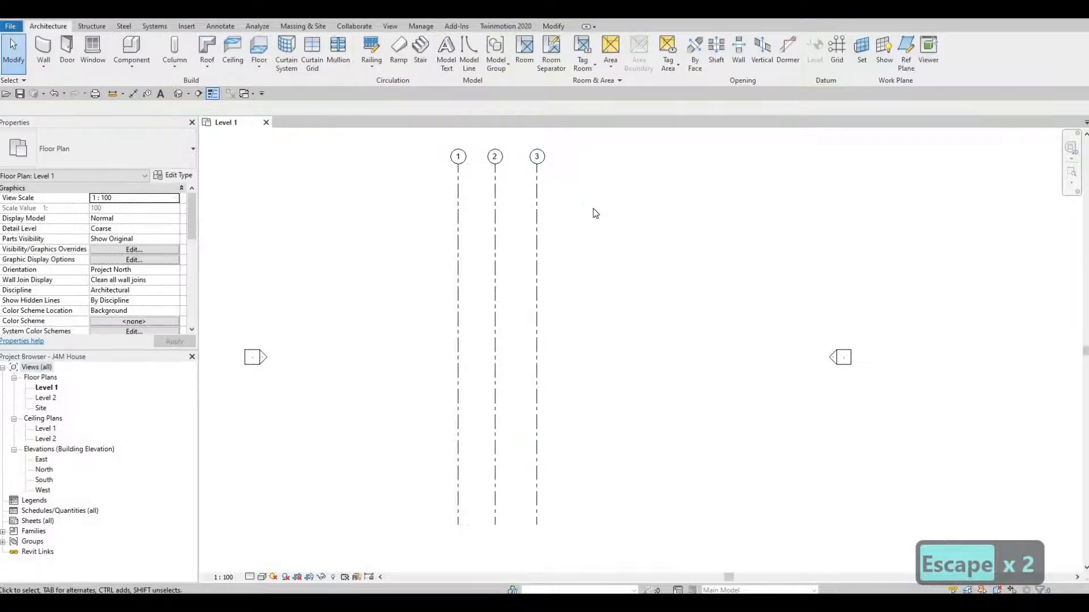
pyautogui.scroll(-5, 596, 213)
# Draw a horizontal grid line from right to left across grids 1–3
pyautogui.moveTo(584, 253); pyautogui.dragTo(584, 271, button='middle')
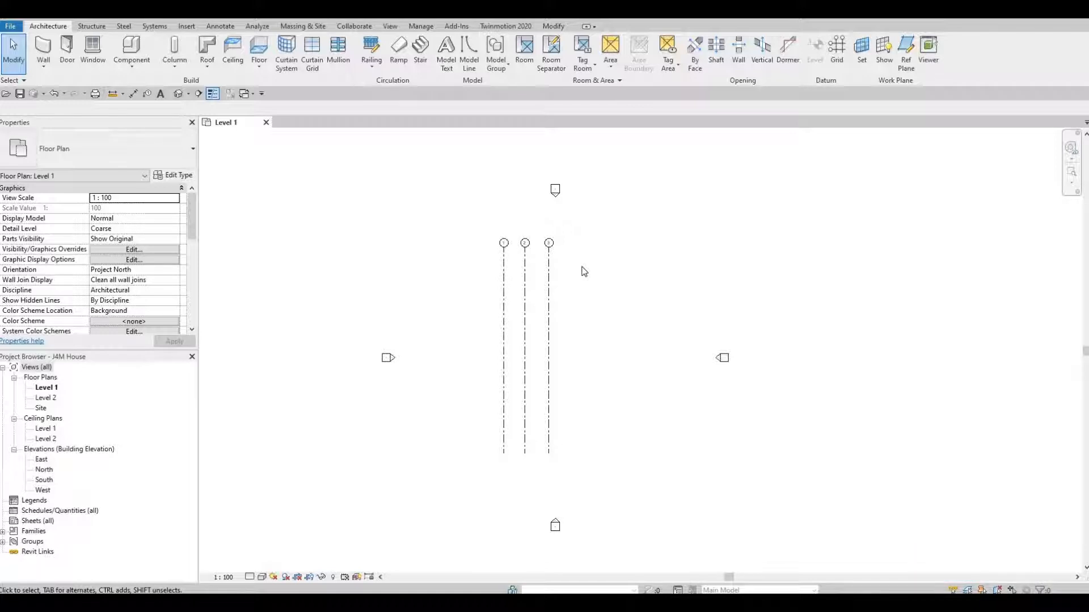
pyautogui.press('g')
pyautogui.press('r')
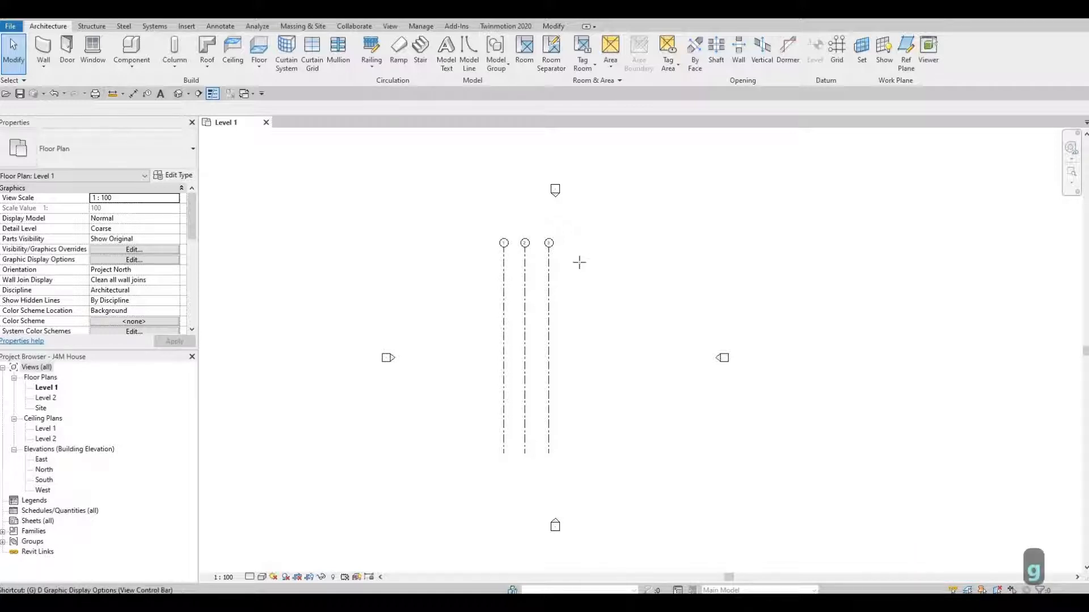
pyautogui.click(613, 283)
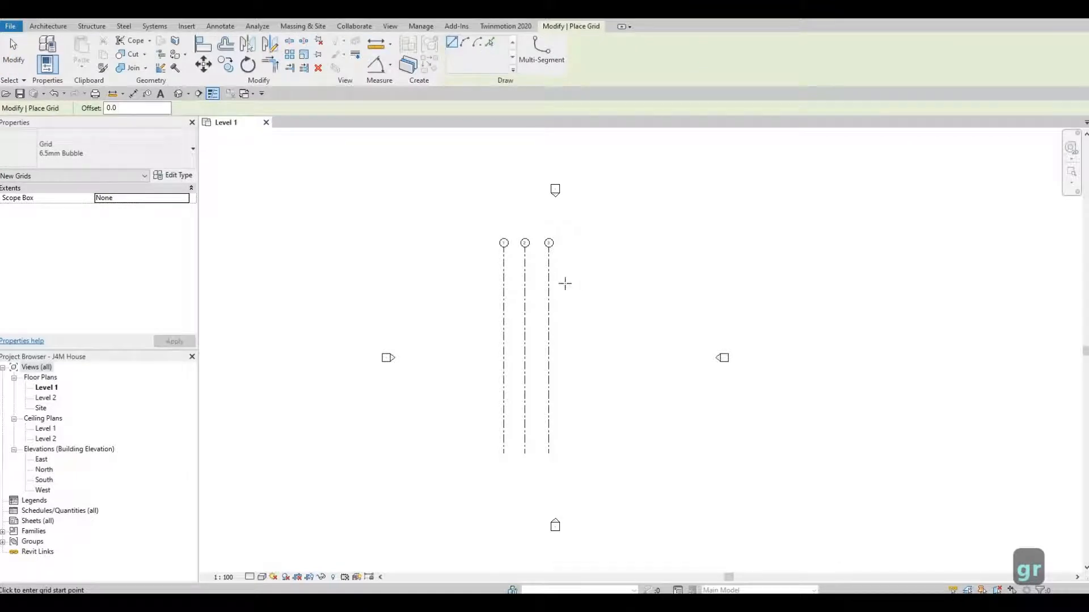
pyautogui.click(441, 283)
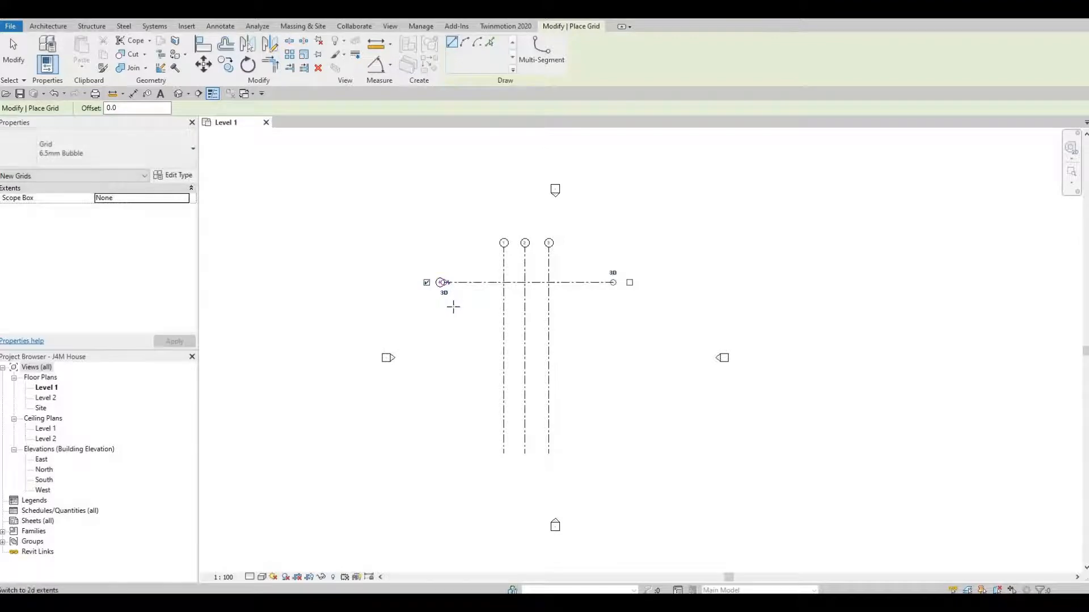
pyautogui.press('Escape')
pyautogui.press('Escape')
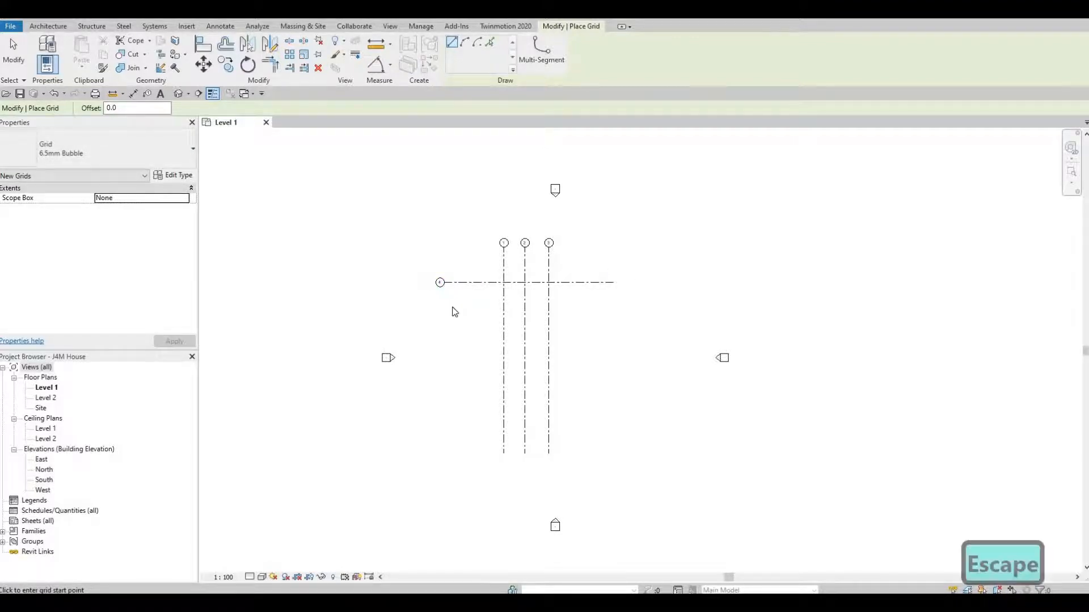
pyautogui.scroll(5, 442, 285)
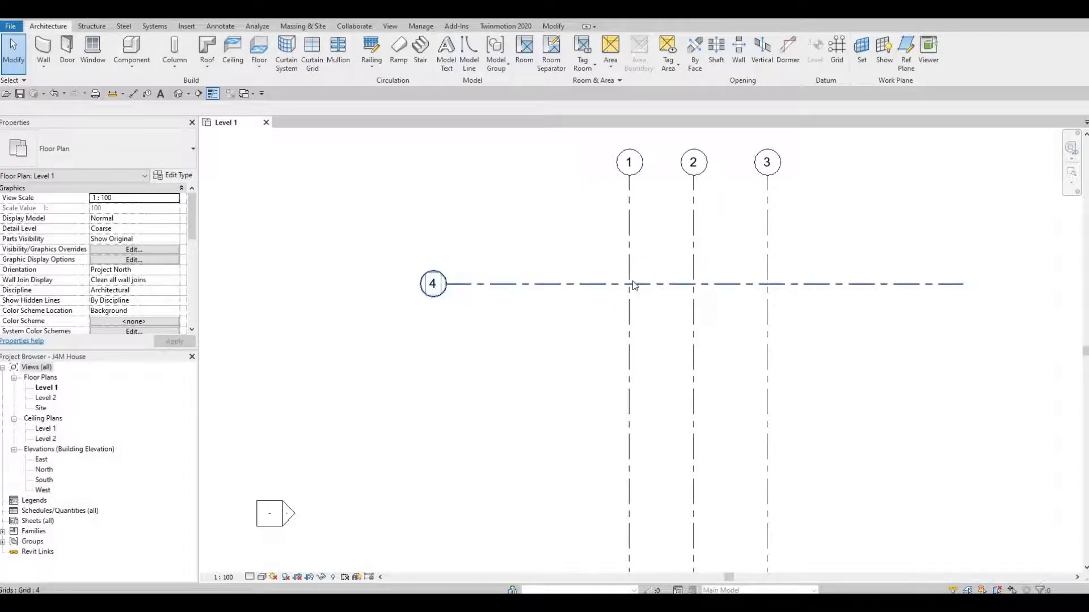
# Rename the new horizontal grid from 4 to A
pyautogui.click(435, 287)
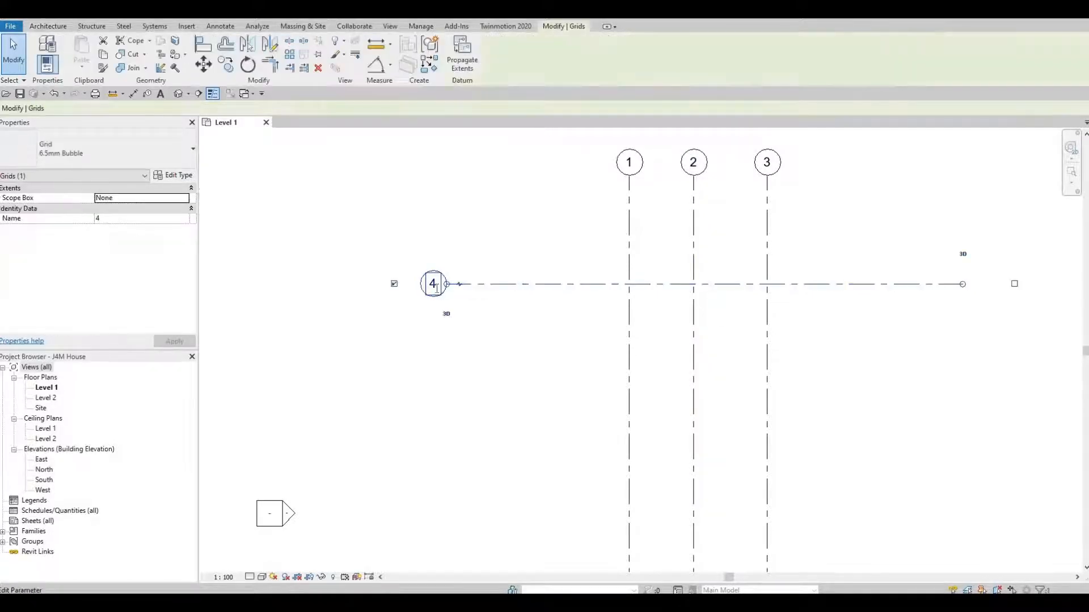
pyautogui.click(435, 285)
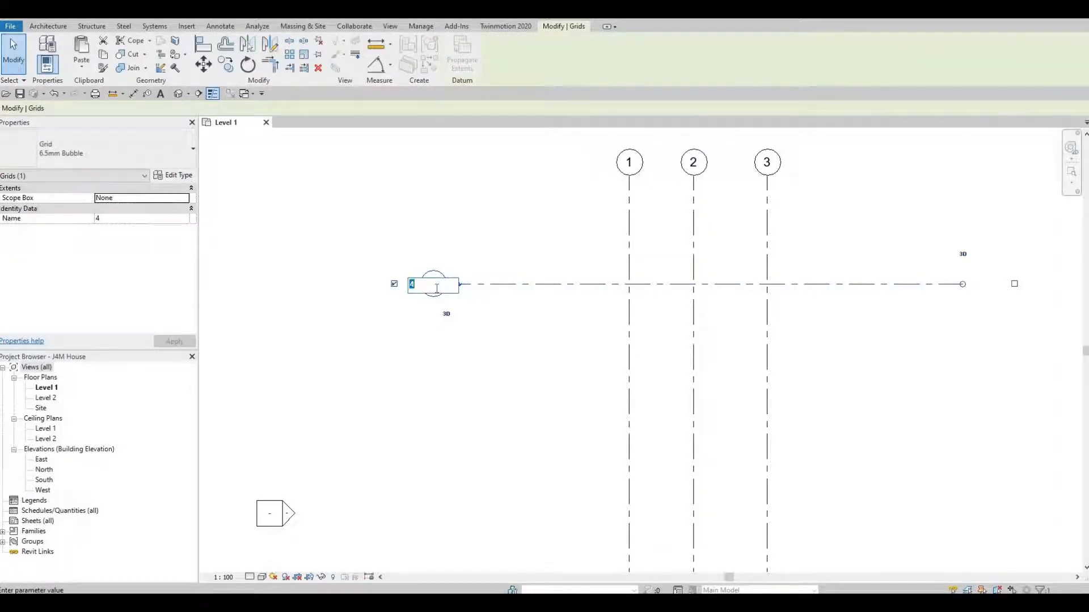
pyautogui.write('A')
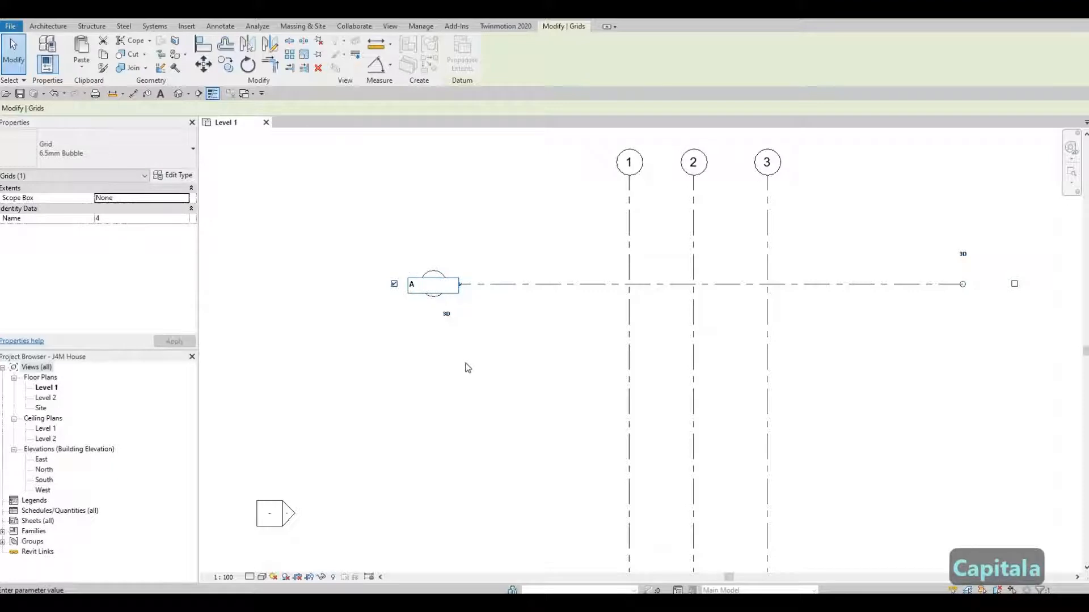
pyautogui.press('Return')
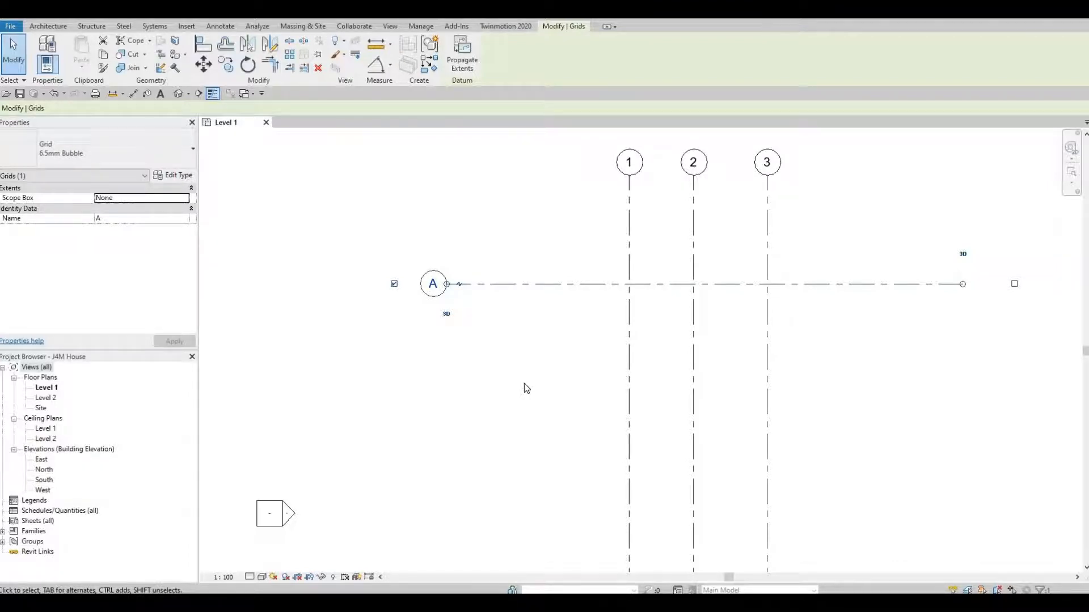
pyautogui.press('Escape')
pyautogui.press('Escape')
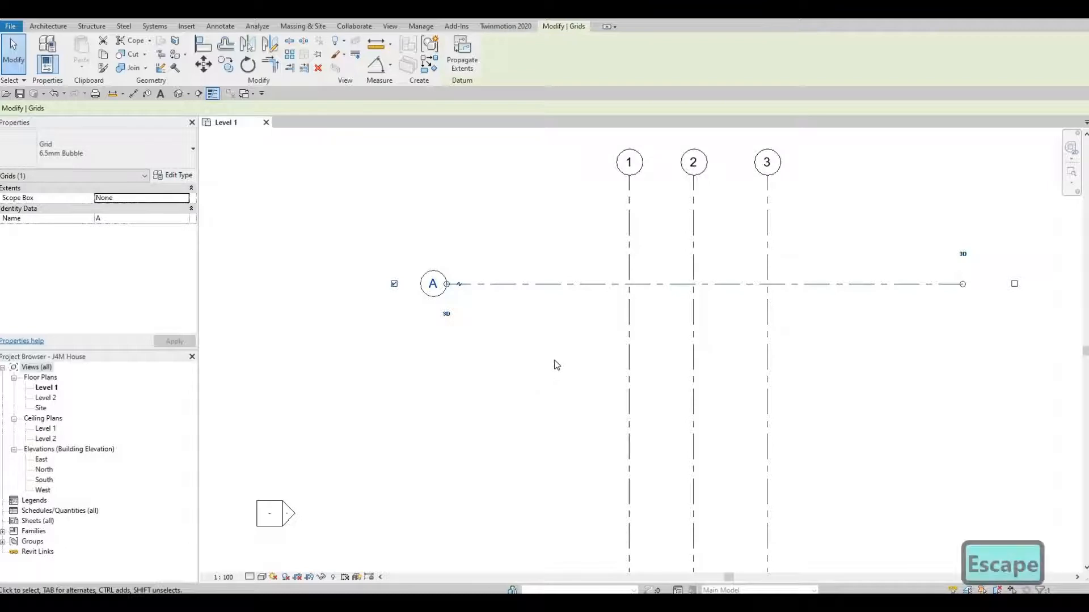
pyautogui.press('Escape')
pyautogui.press('Escape')
# Start copying grid A with CO, picking a base point on grid A
pyautogui.click(558, 285)
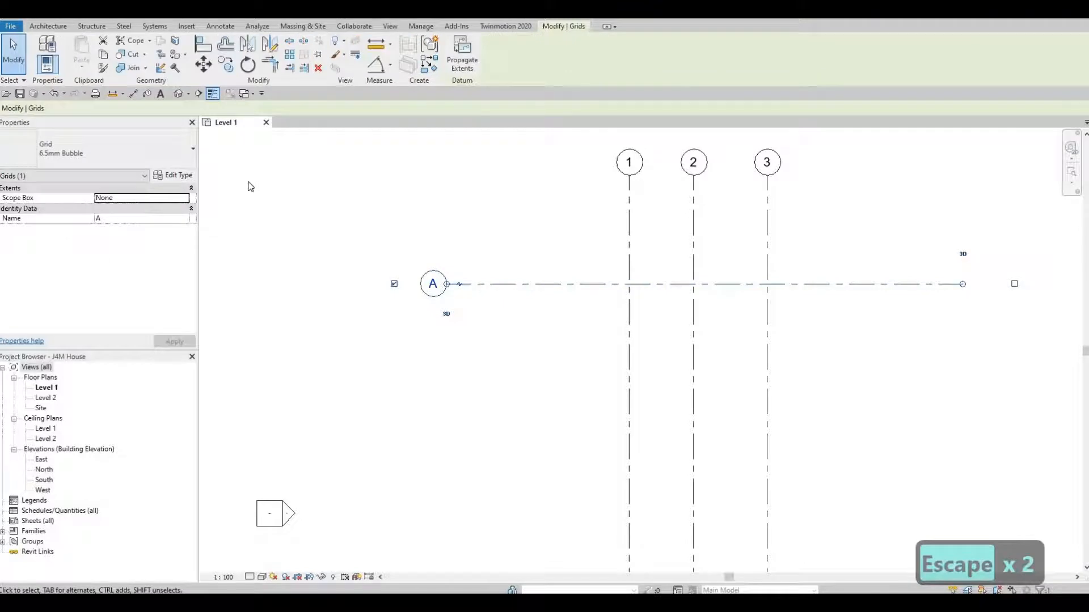
pyautogui.press('c')
pyautogui.press('o')
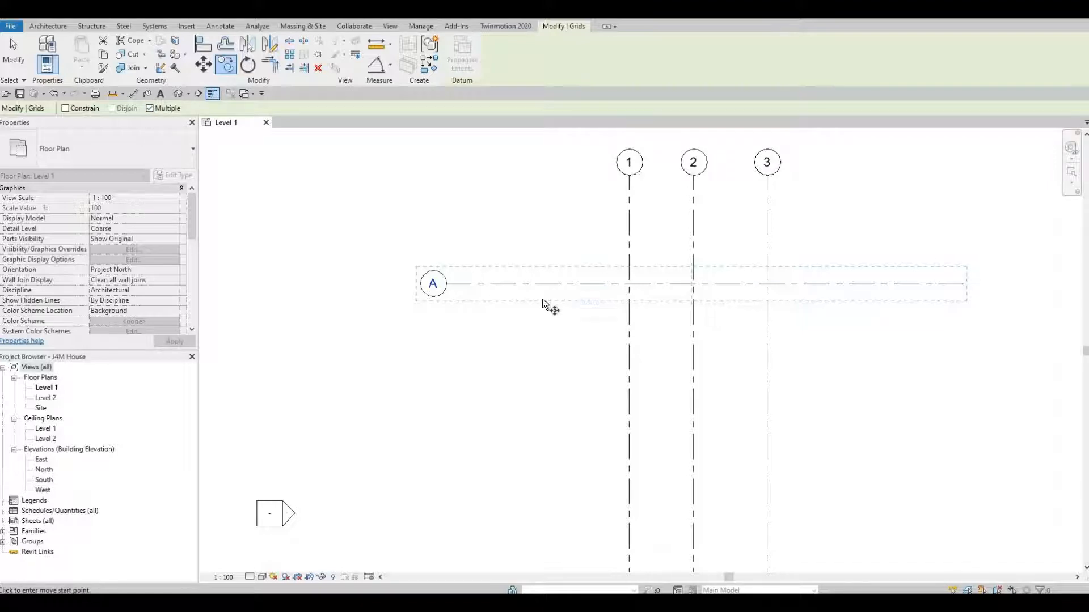
pyautogui.click(543, 283)
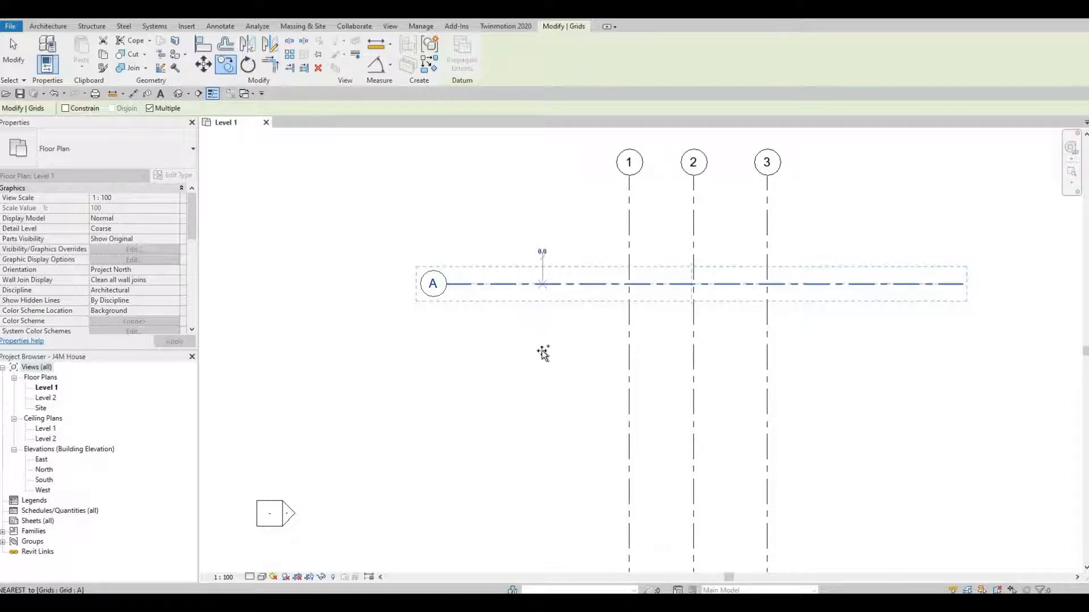
pyautogui.scroll(-1, 546, 411)
pyautogui.moveTo(550, 459); pyautogui.dragTo(548, 326, button='middle')
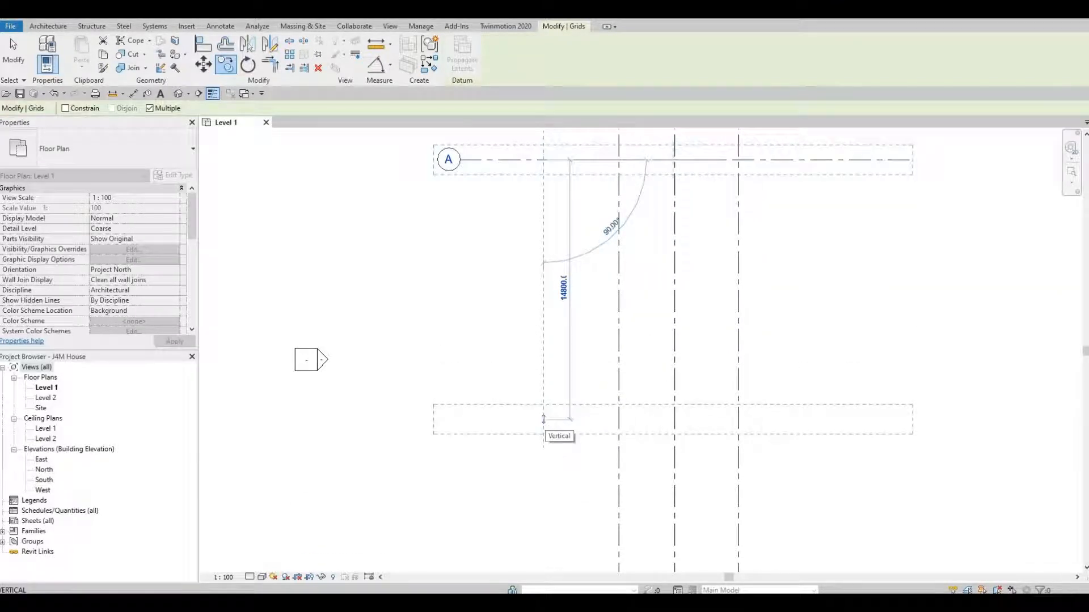
# Place grids B, C, D and E below A at spacings 5624, 2790, 2490 and 2950
pyautogui.write('56')
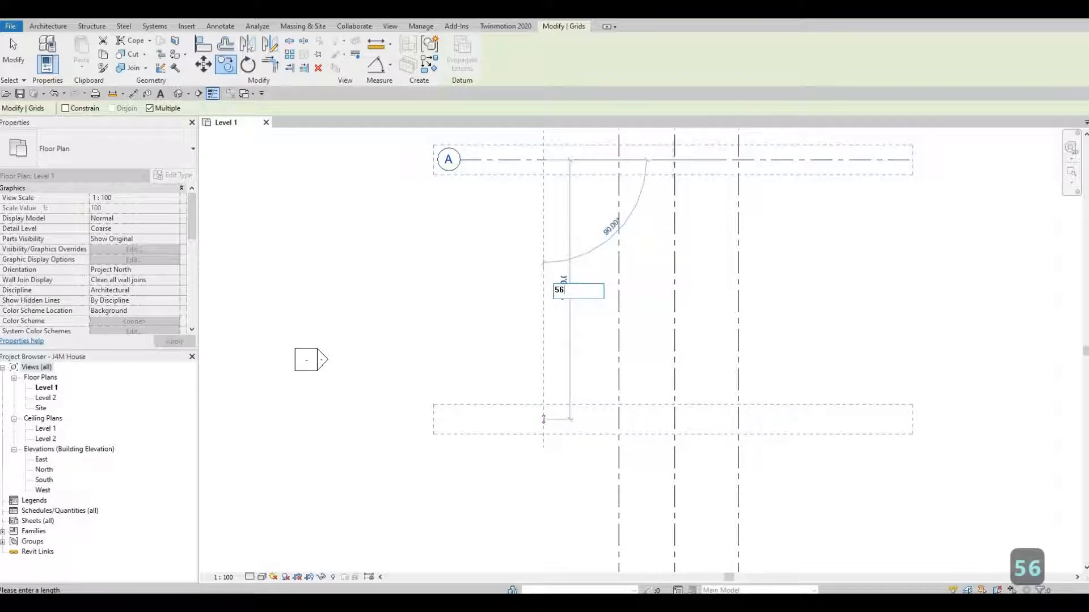
pyautogui.write('24')
pyautogui.press('Return')
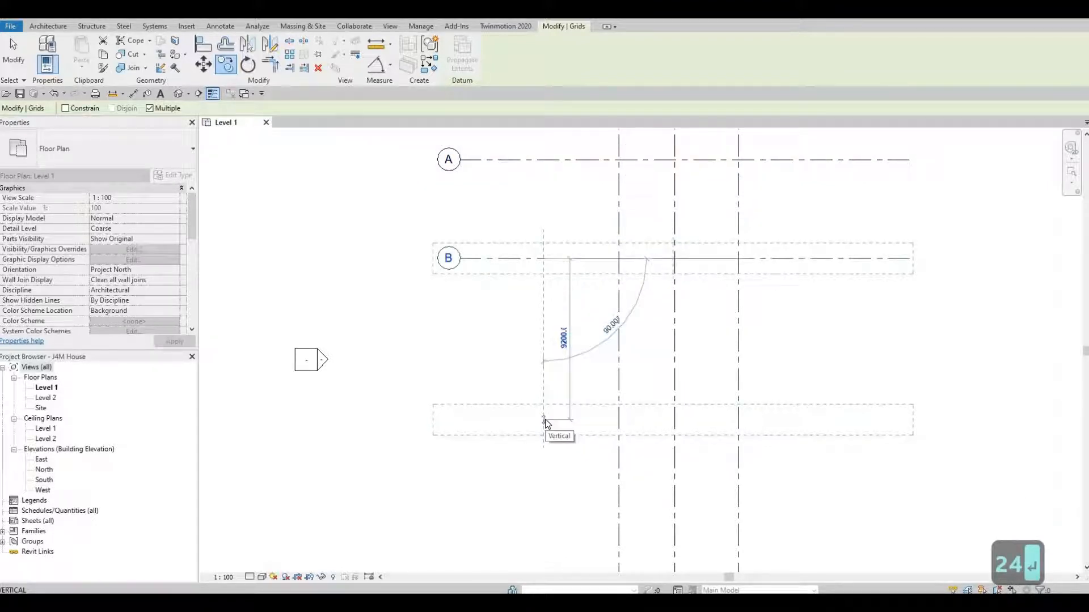
pyautogui.write('27')
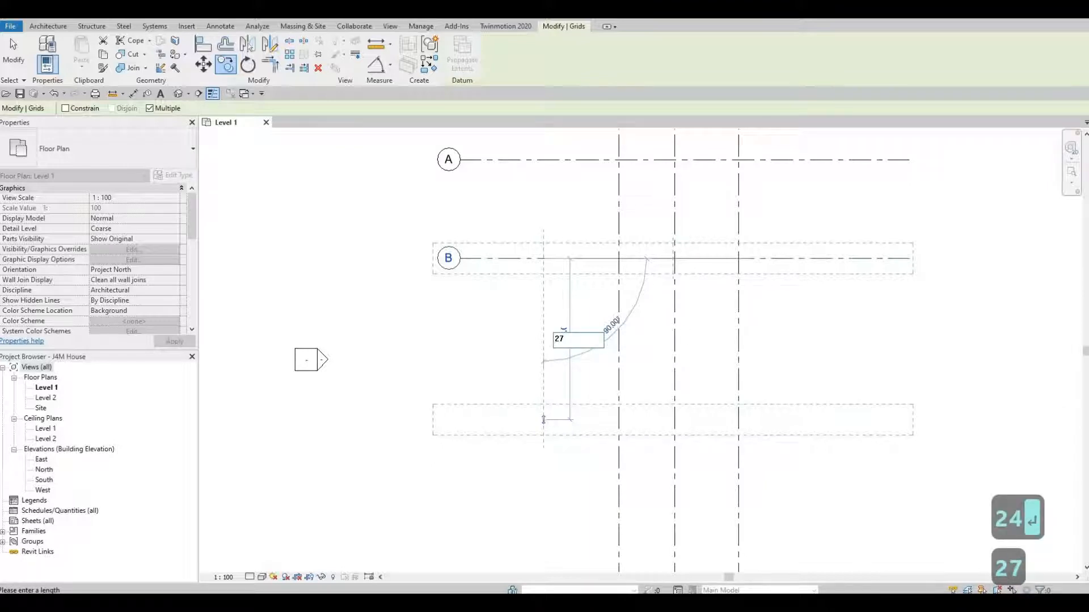
pyautogui.write('90')
pyautogui.press('Return')
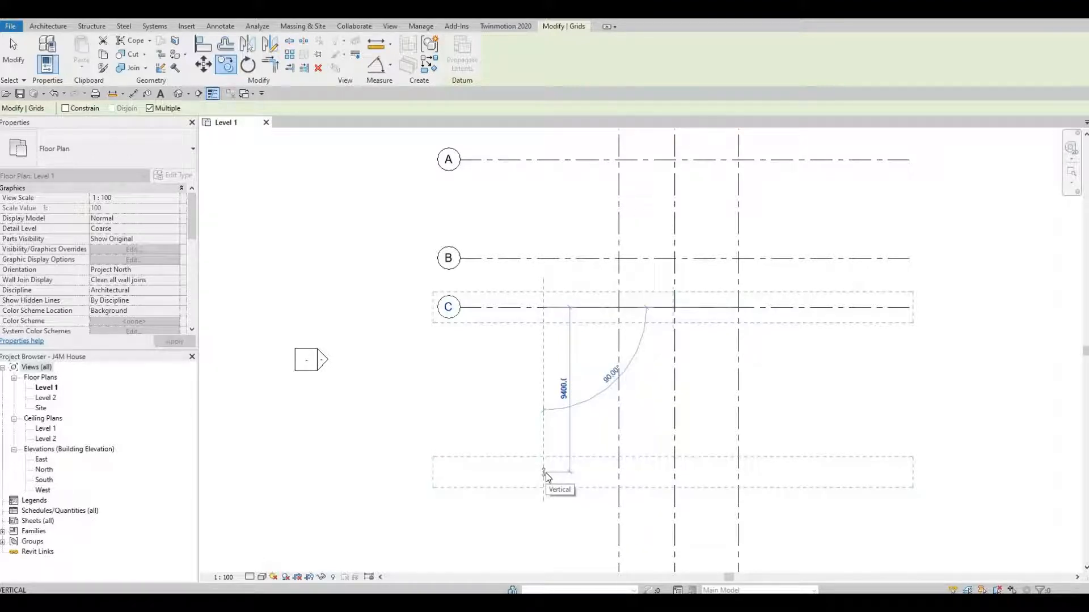
pyautogui.write('24')
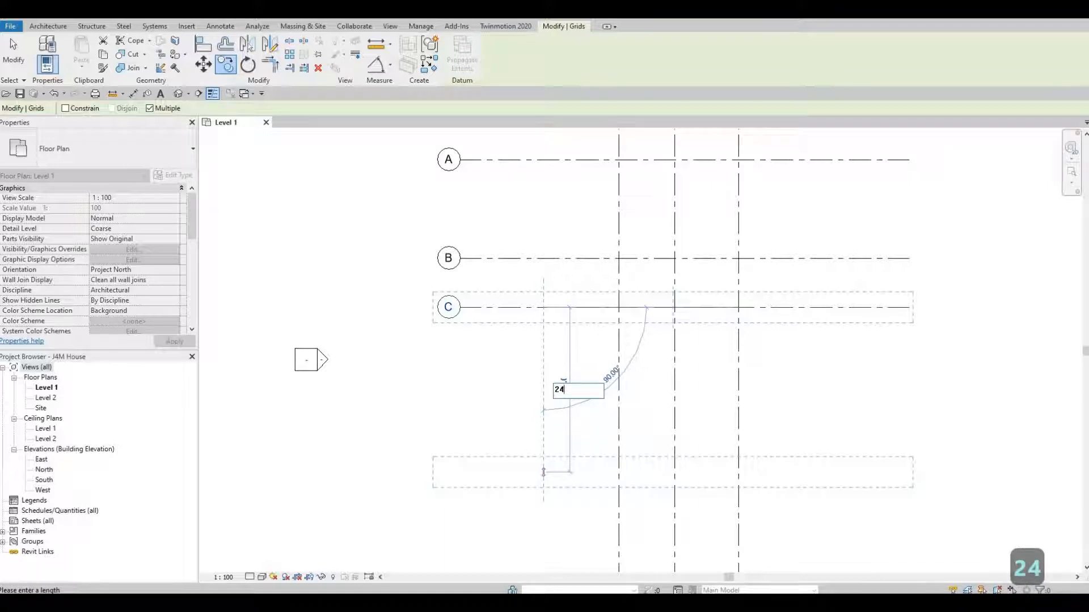
pyautogui.write('90')
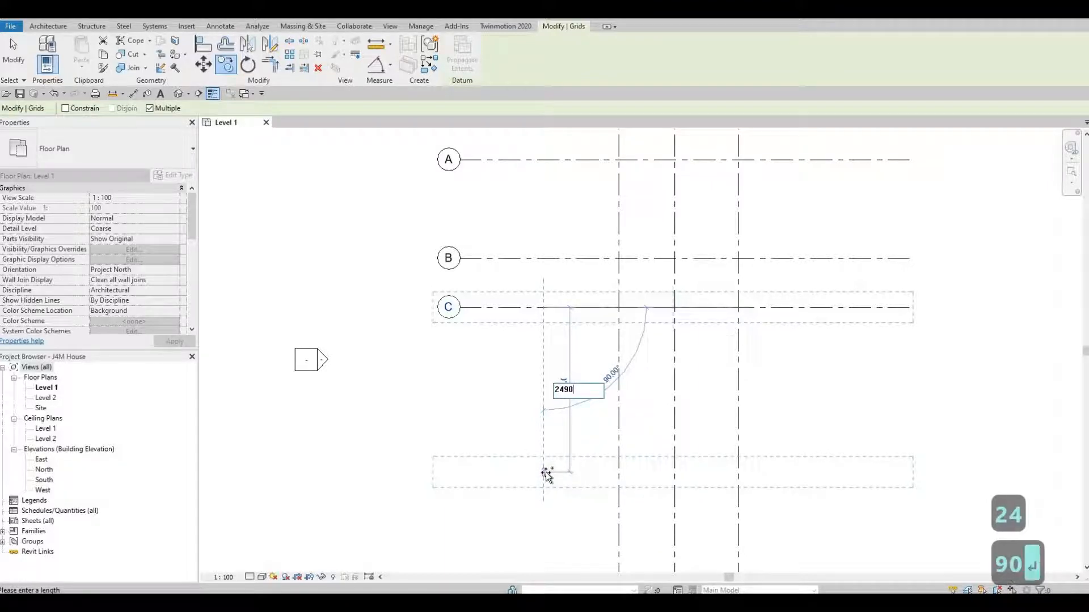
pyautogui.press('Return')
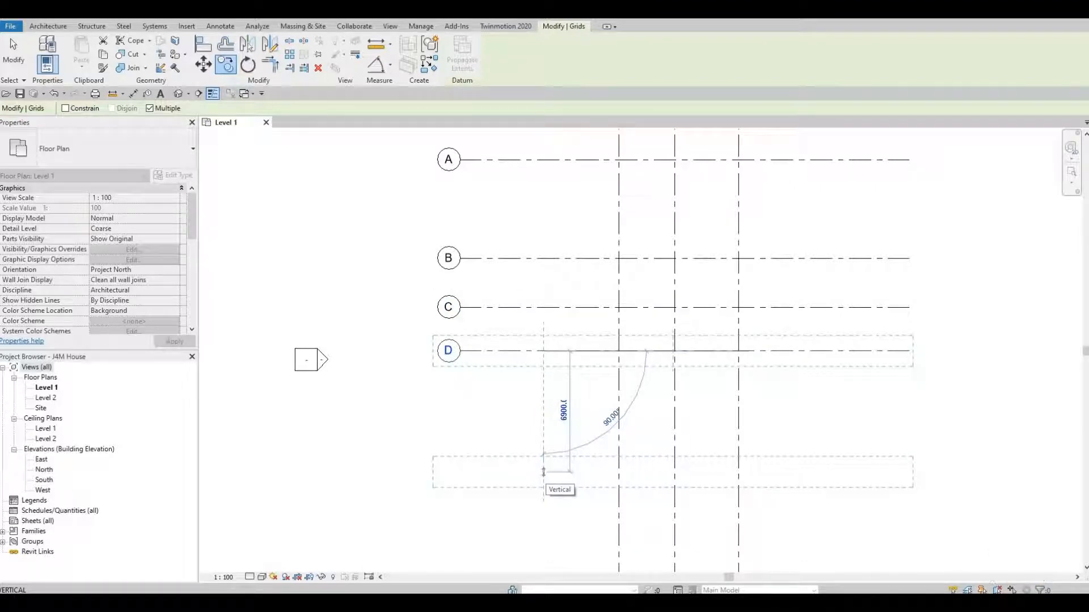
pyautogui.write('29')
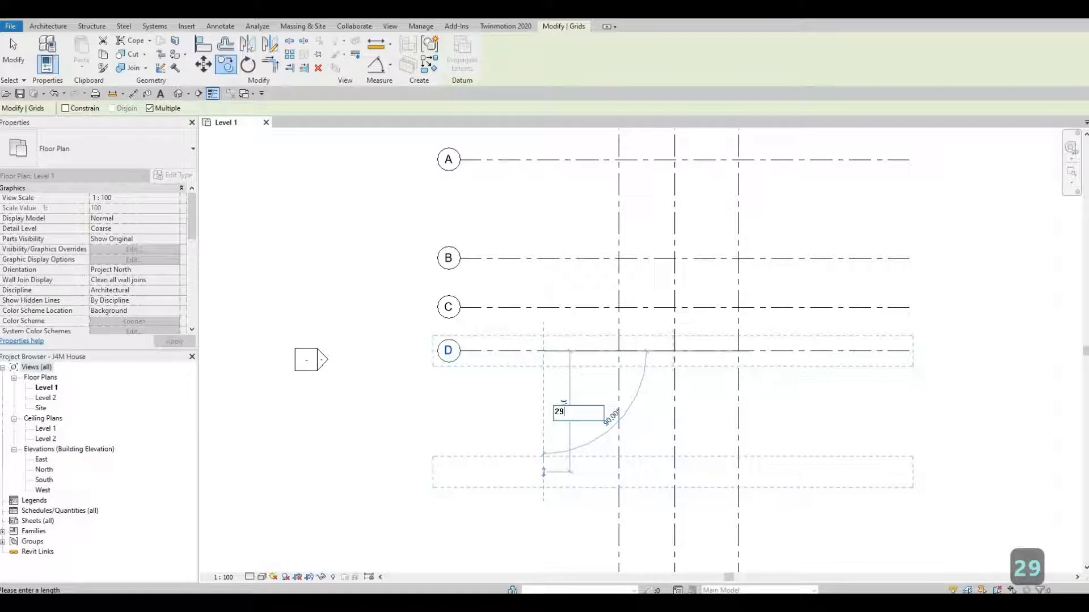
pyautogui.write('50')
pyautogui.press('Return')
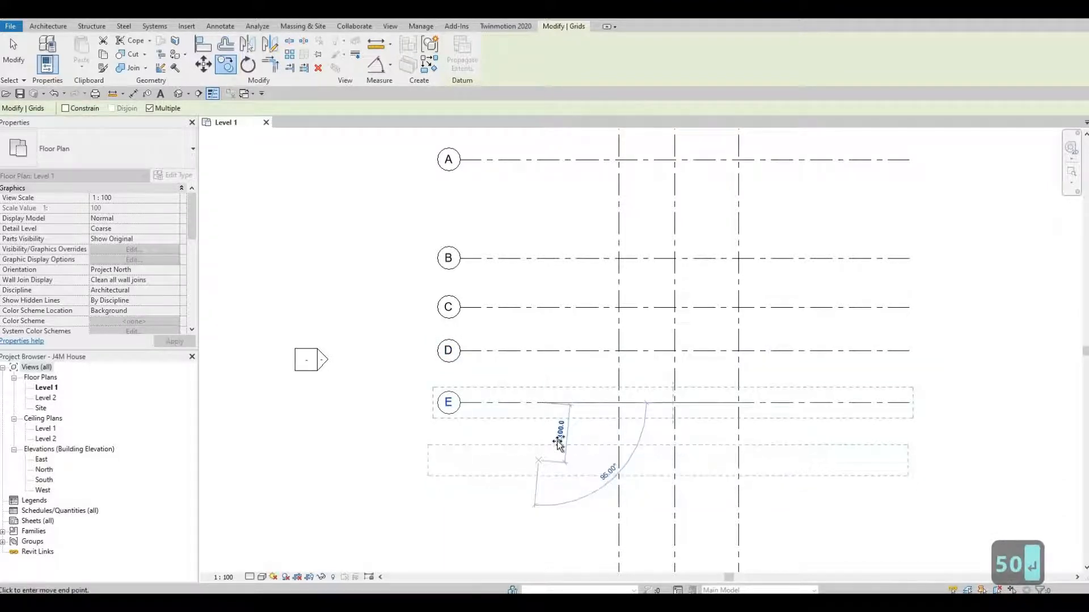
pyautogui.scroll(-3, 558, 443)
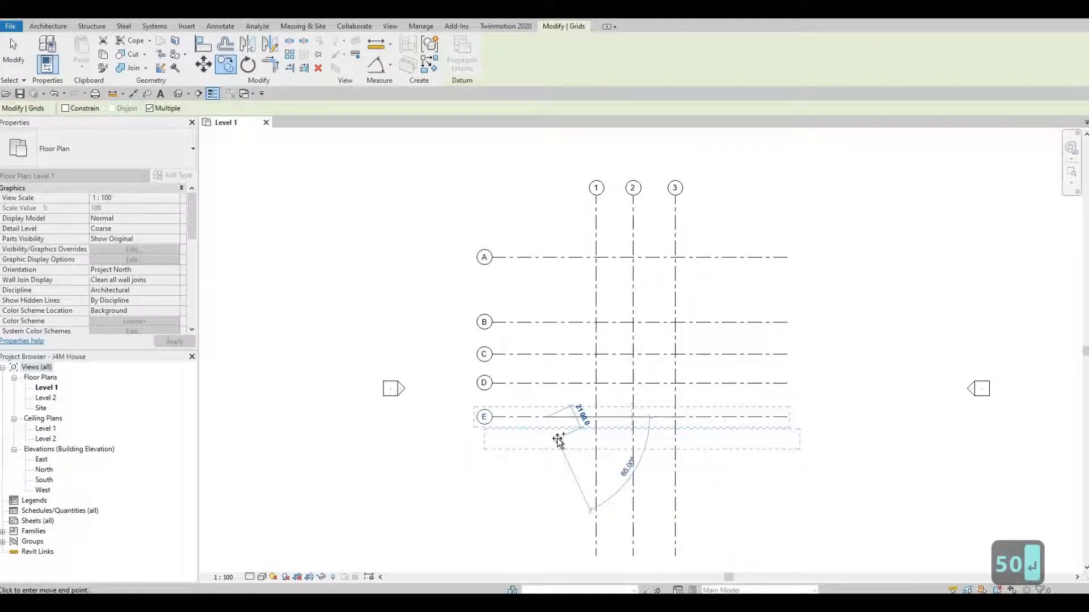
pyautogui.press('Escape')
pyautogui.press('Escape')
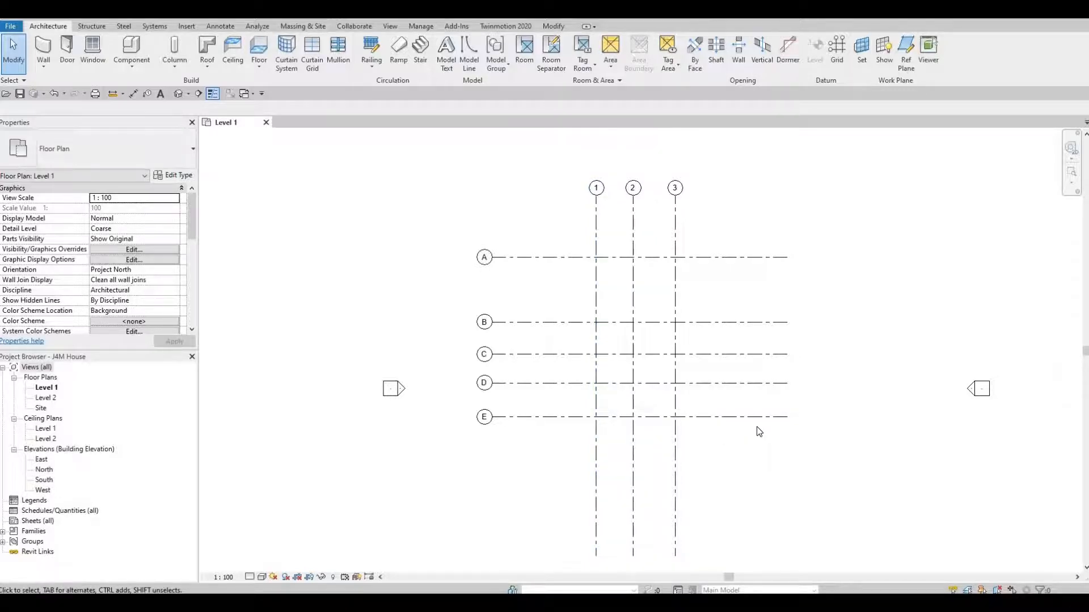
# Window-select all eight grids and move them to the centre of the four elevation markers
pyautogui.scroll(-2, 747, 431)
pyautogui.moveTo(747, 431); pyautogui.dragTo(686, 374, button='middle')
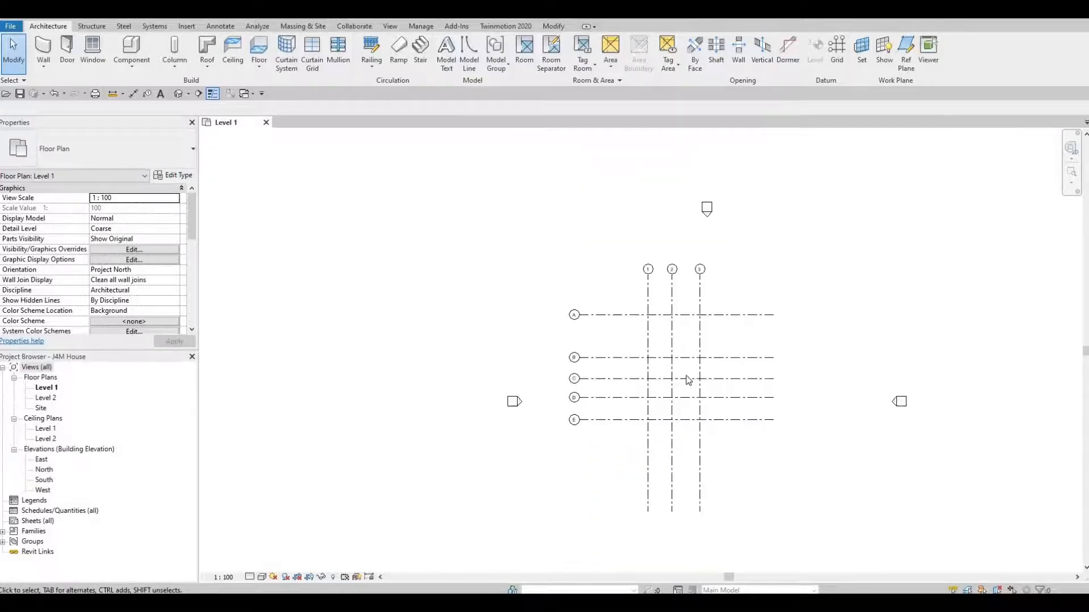
pyautogui.moveTo(462, 175); pyautogui.dragTo(760, 515)
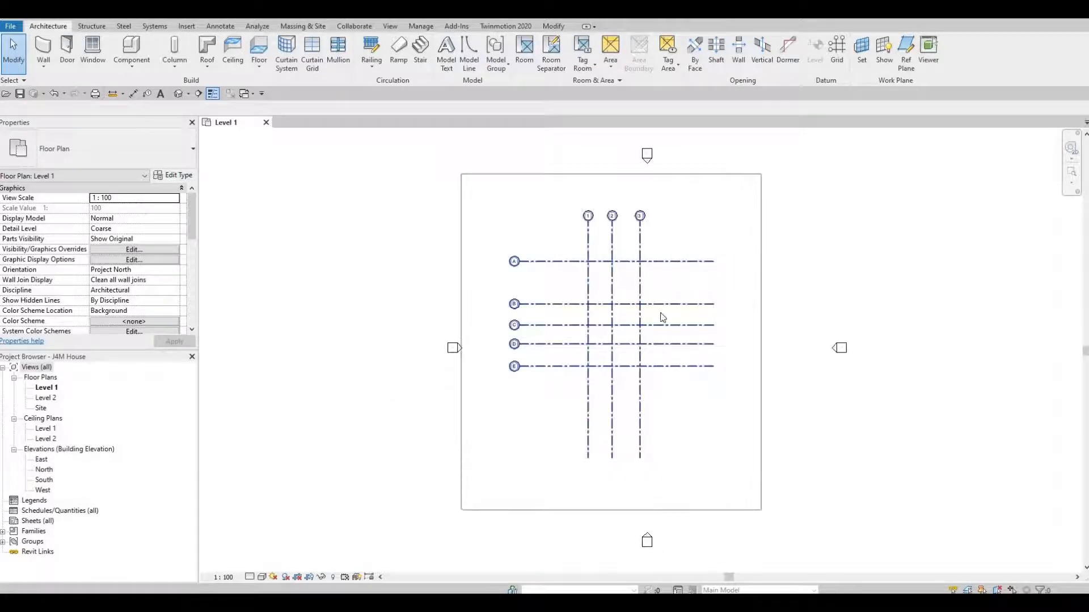
pyautogui.moveTo(614, 305); pyautogui.dragTo(652, 343)
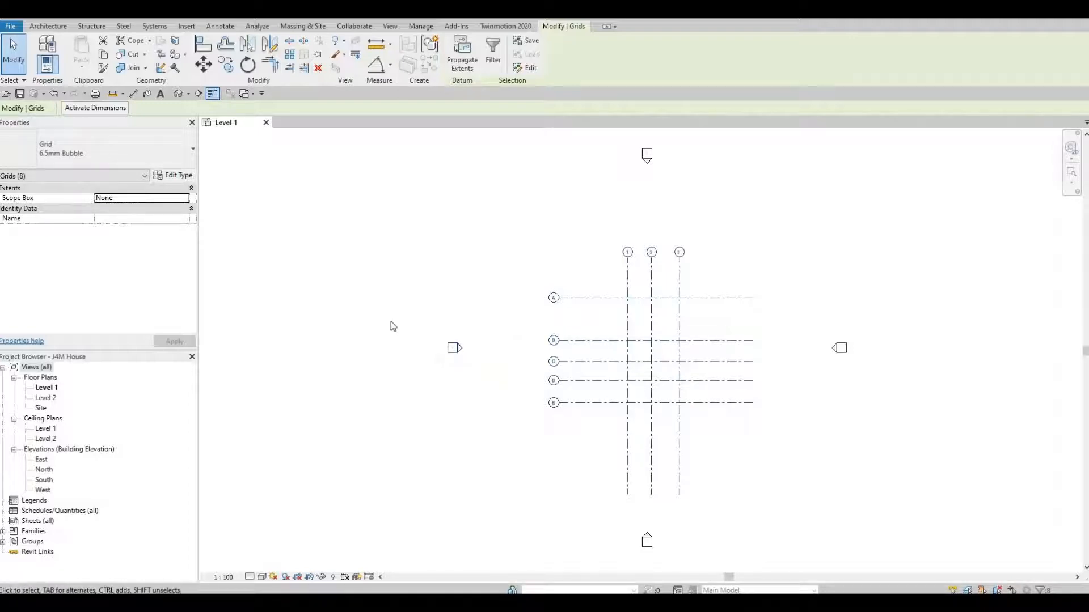
pyautogui.moveTo(391, 320)
pyautogui.mouseDown()
pyautogui.moveTo(481, 396)
pyautogui.moveTo(462, 368)
pyautogui.moveTo(342, 357)
pyautogui.moveTo(338, 334)
pyautogui.moveTo(324, 333)
pyautogui.mouseUp()
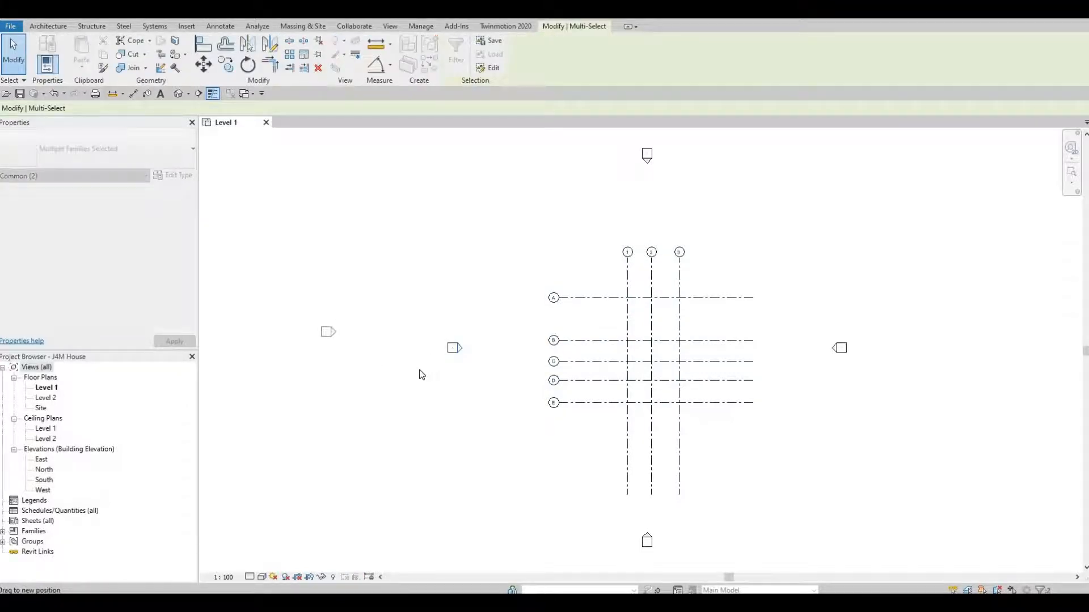
pyautogui.press('Escape')
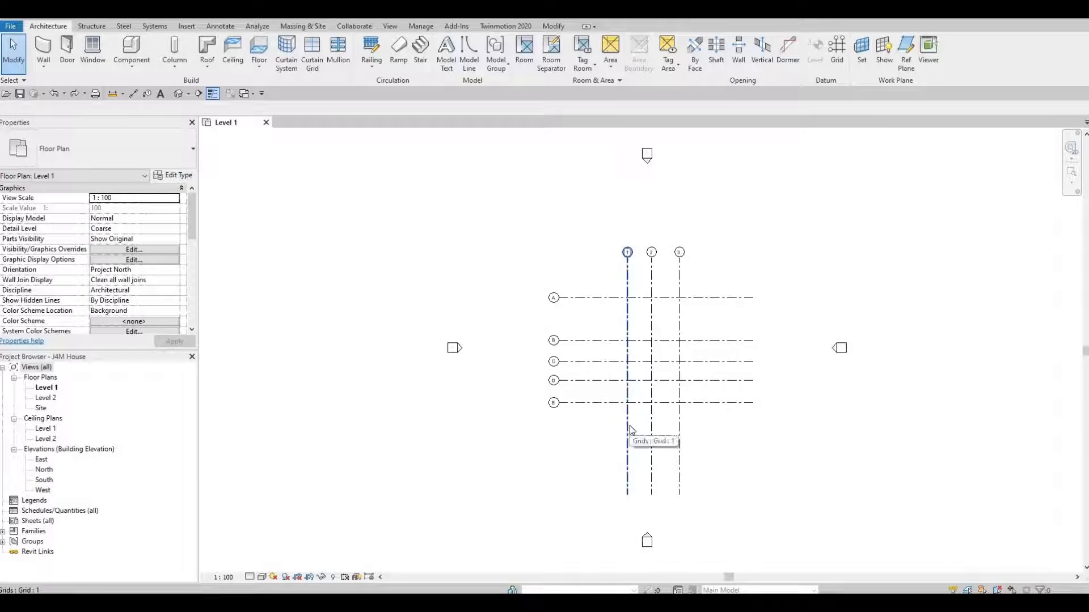
# Drag grid 1's lower end up so vertical grids 1–3 stop just below grid E
pyautogui.click(628, 499)
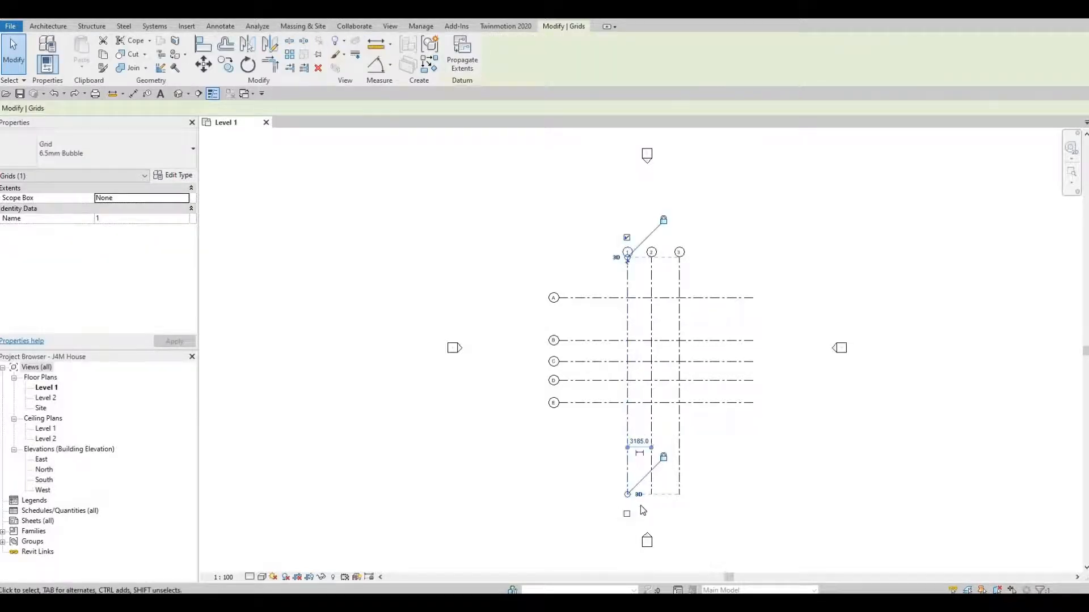
pyautogui.scroll(4, 641, 505)
pyautogui.scroll(1, 644, 482)
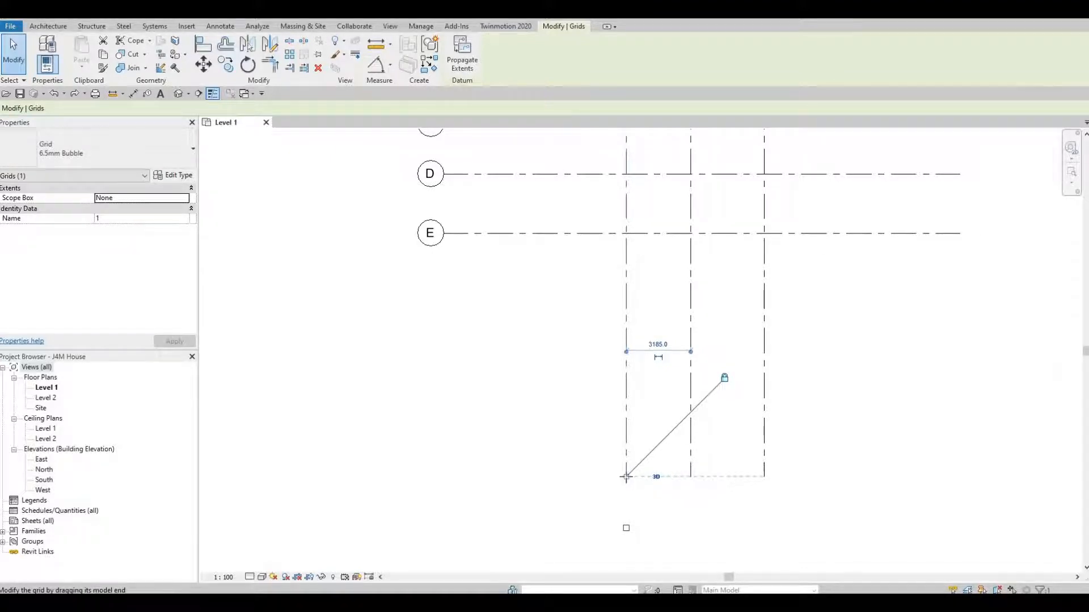
pyautogui.moveTo(626, 478); pyautogui.dragTo(635, 377)
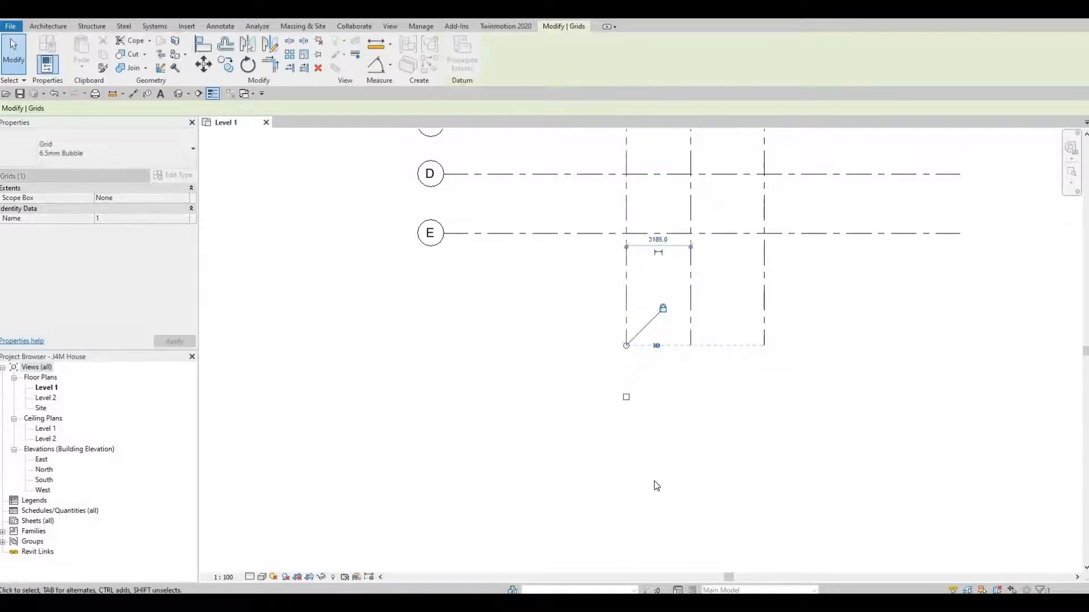
# Drag grid A's right end left so grids A–E stop just past grid 3
pyautogui.moveTo(770, 305); pyautogui.dragTo(691, 450, button='middle')
pyautogui.scroll(-1, 691, 449)
pyautogui.moveTo(792, 238); pyautogui.dragTo(787, 270, button='middle')
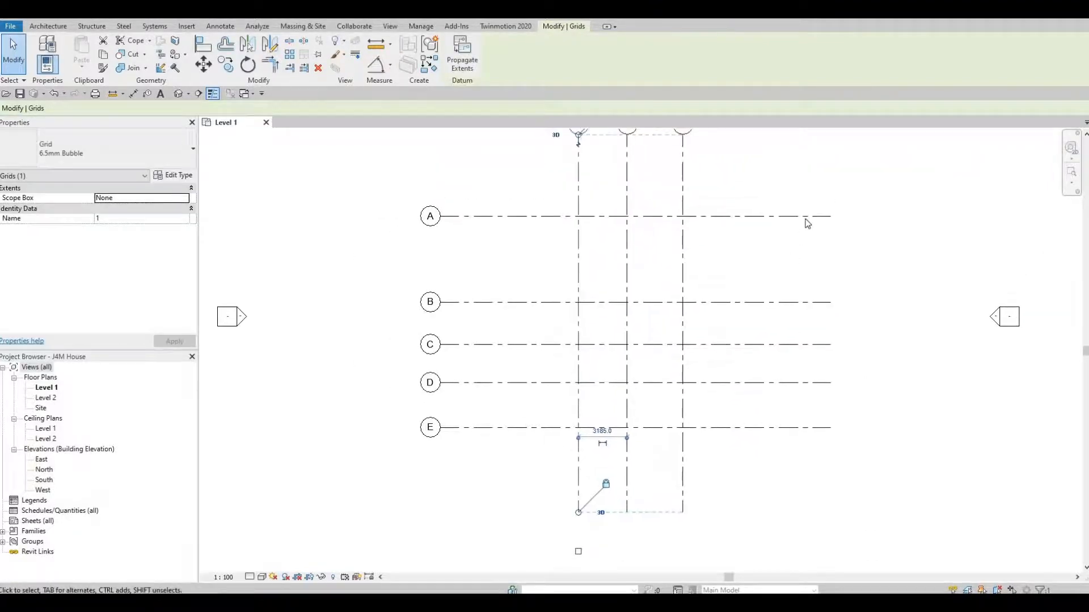
pyautogui.click(822, 216)
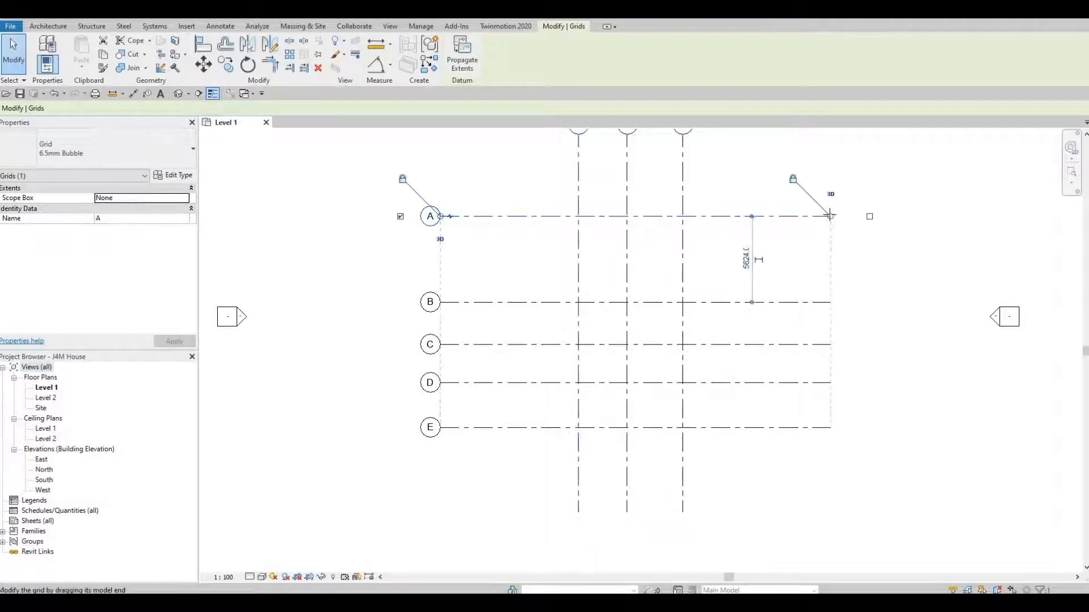
pyautogui.moveTo(772, 221); pyautogui.dragTo(765, 221)
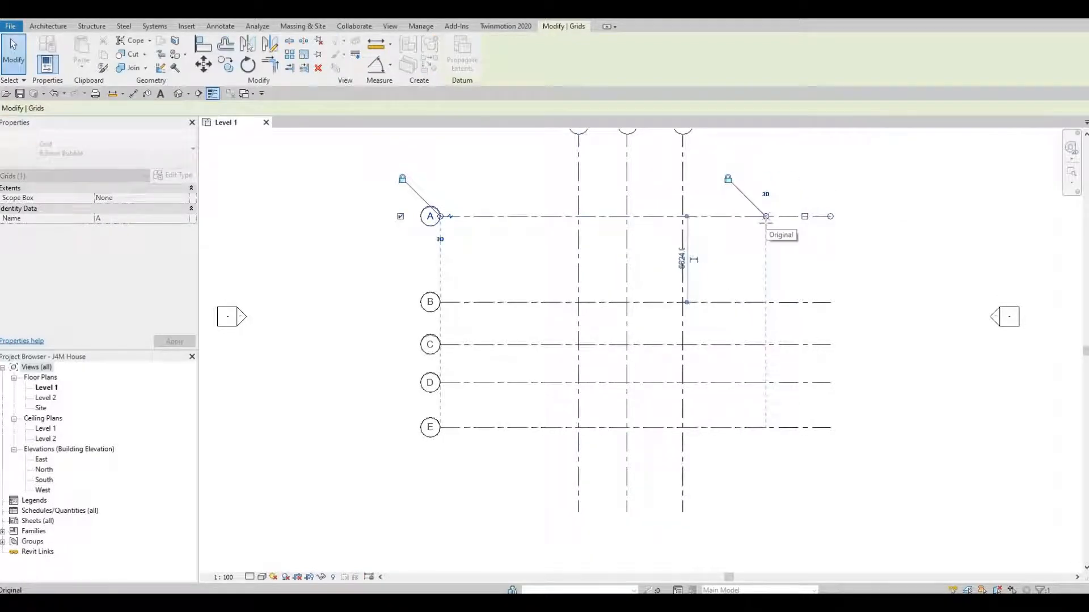
pyautogui.scroll(-3, 604, 376)
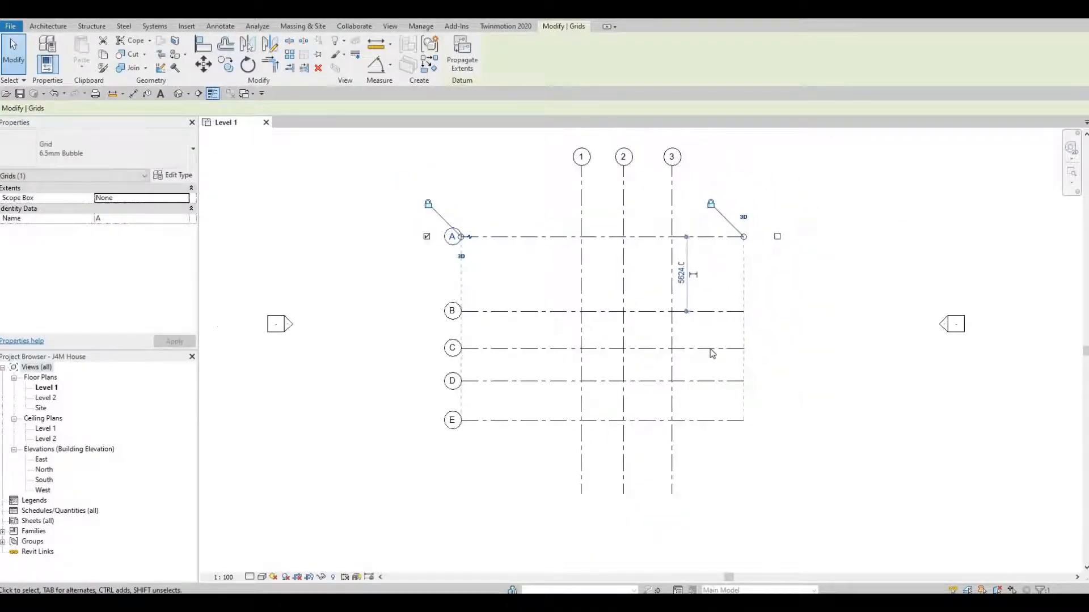
pyautogui.moveTo(695, 381); pyautogui.dragTo(678, 372, button='middle')
pyautogui.scroll(1, 678, 372)
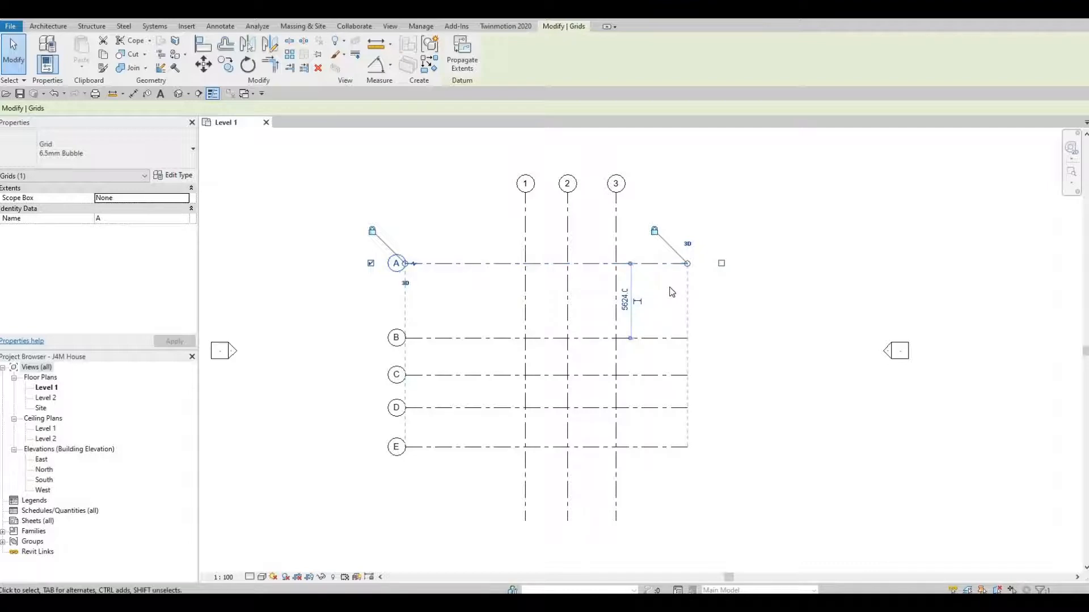
# Show bubbles at the right ends of horizontal grids A through E
pyautogui.click(721, 263)
pyautogui.click(668, 338)
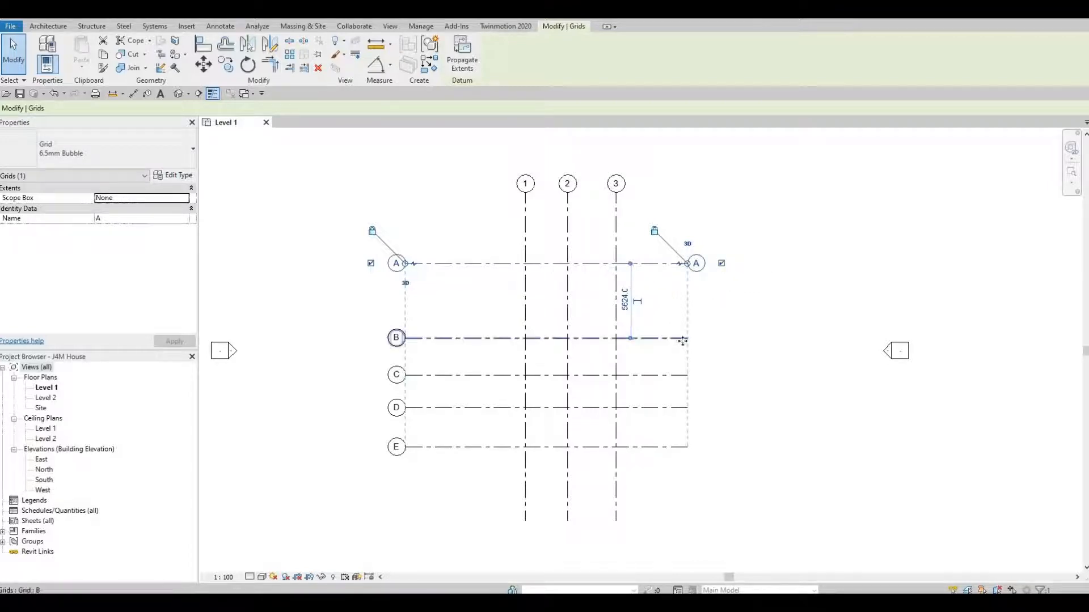
pyautogui.click(721, 338)
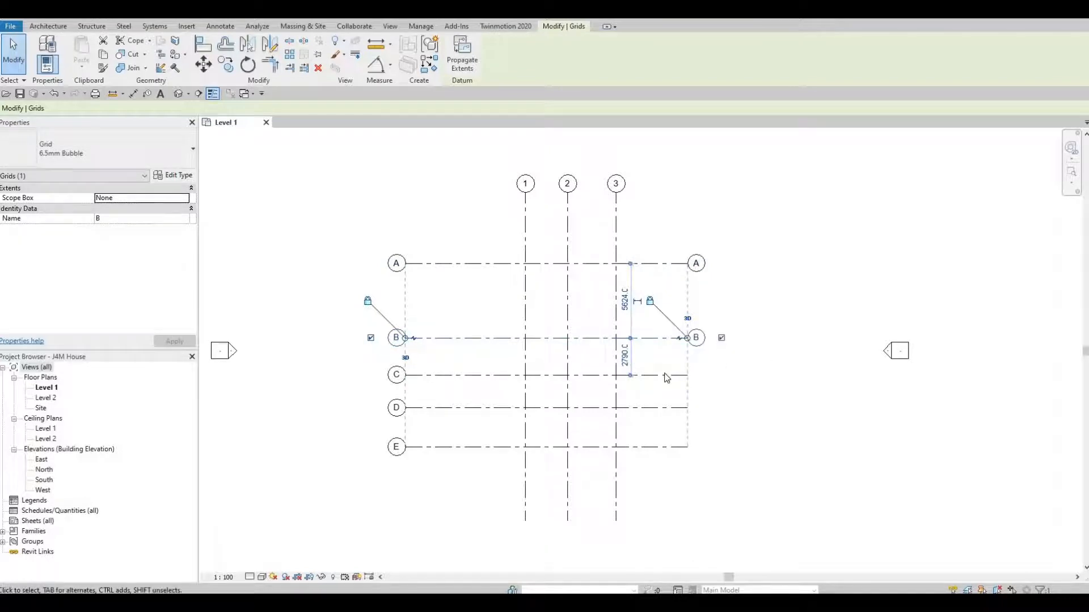
pyautogui.click(720, 376)
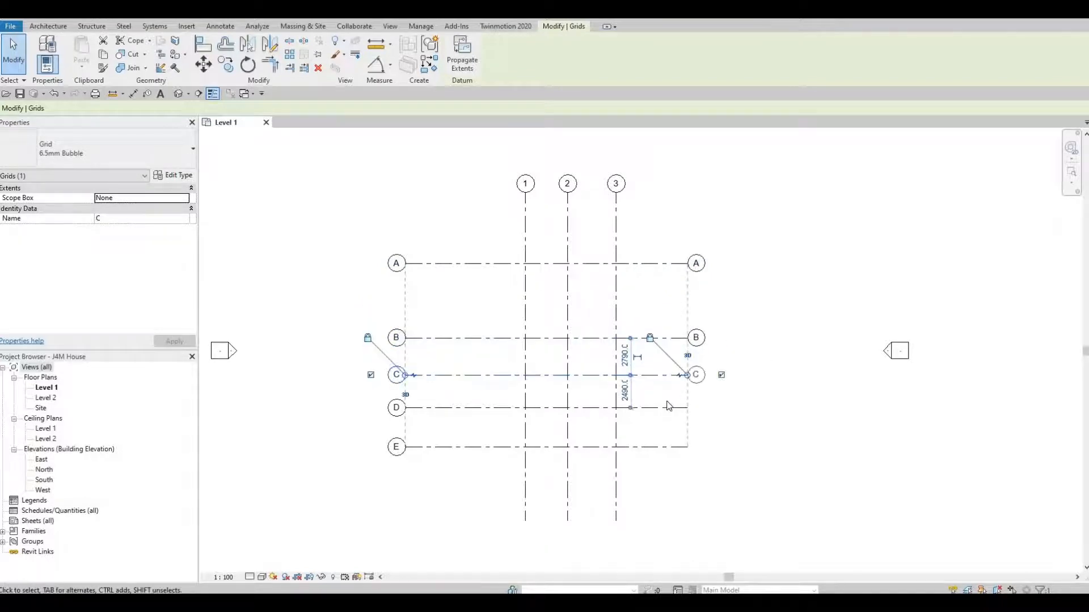
pyautogui.click(720, 409)
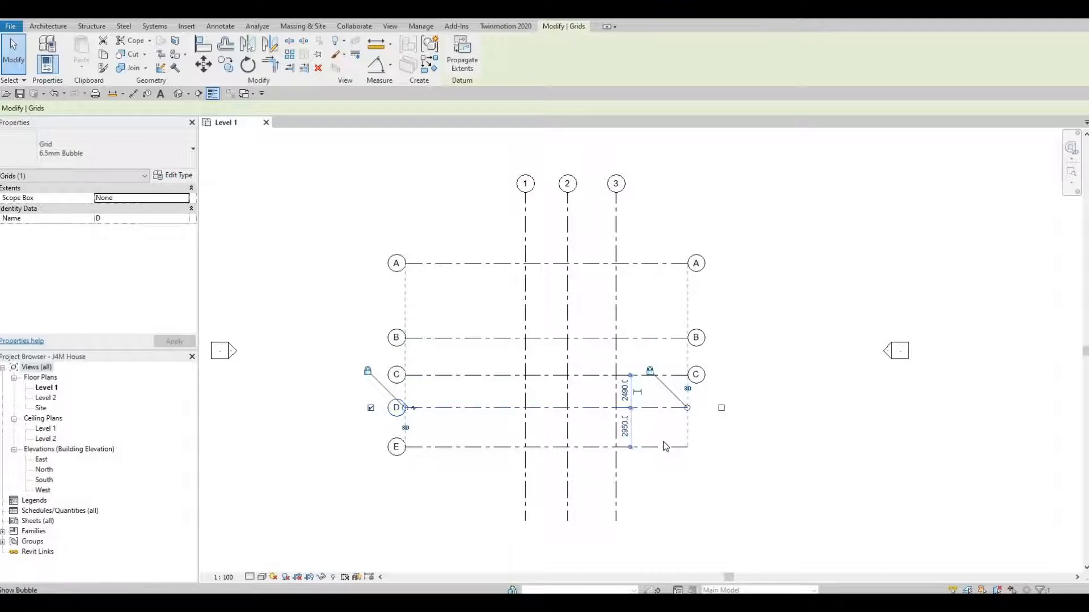
pyautogui.click(724, 451)
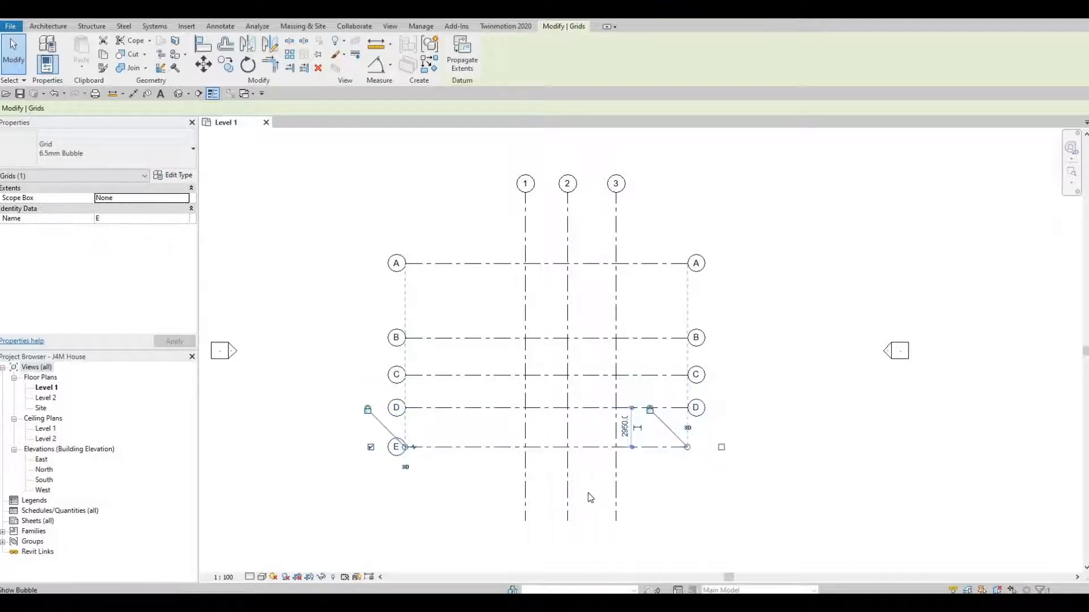
# Show bubbles at the bottom ends of vertical grids 3, 2 and 1
pyautogui.click(615, 516)
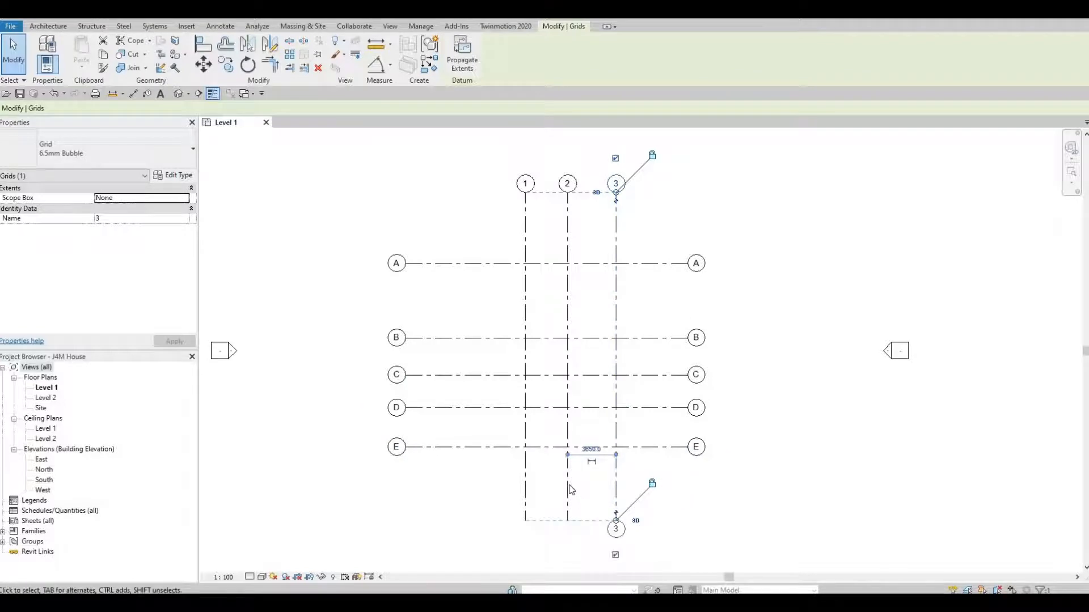
pyautogui.click(567, 517)
pyautogui.click(567, 556)
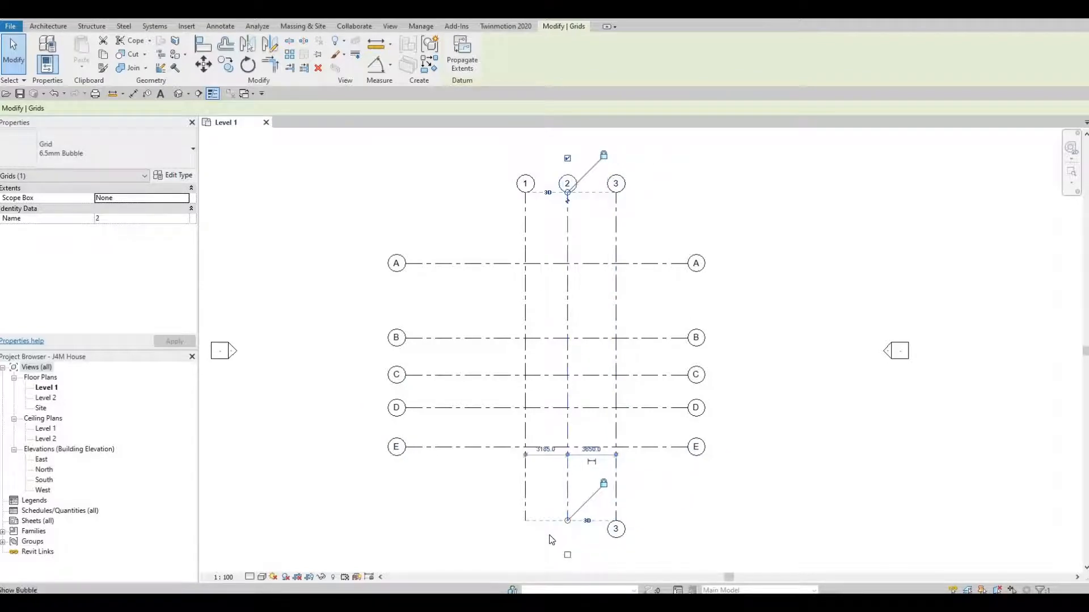
pyautogui.click(525, 493)
pyautogui.click(524, 554)
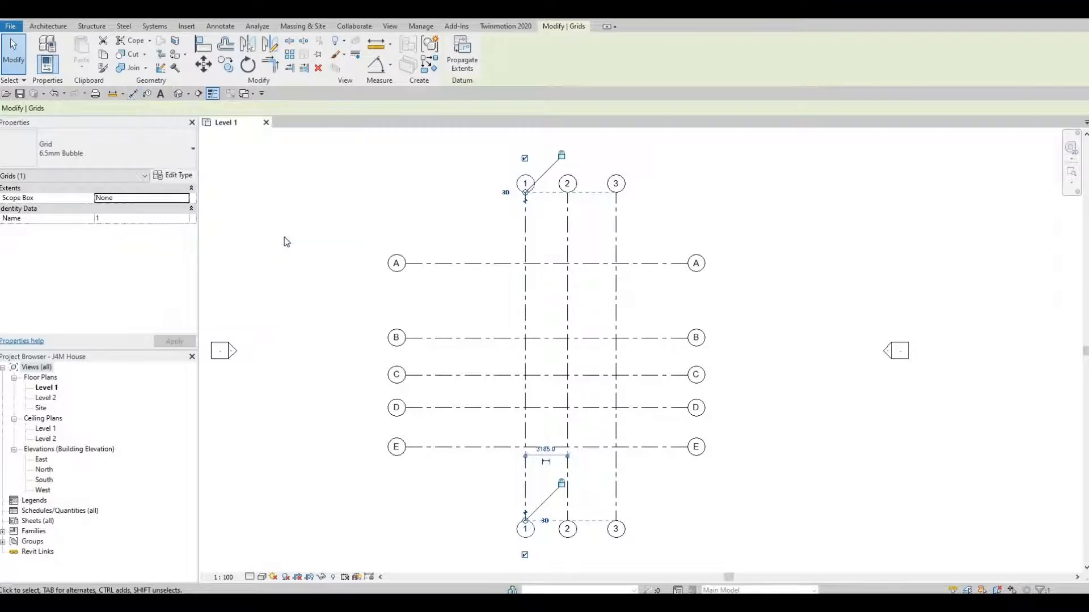
pyautogui.press('d')
pyautogui.press('i')
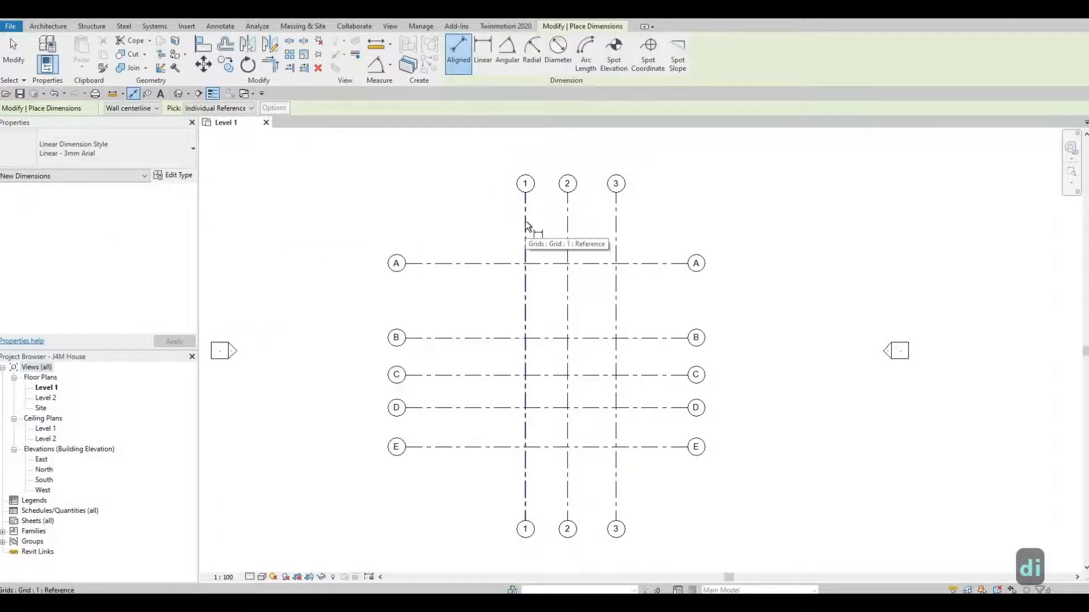
# Dimension grids 1–3 with a 3185/3650 chain and an overall 6836 dimension
pyautogui.click(525, 225)
pyautogui.click(568, 226)
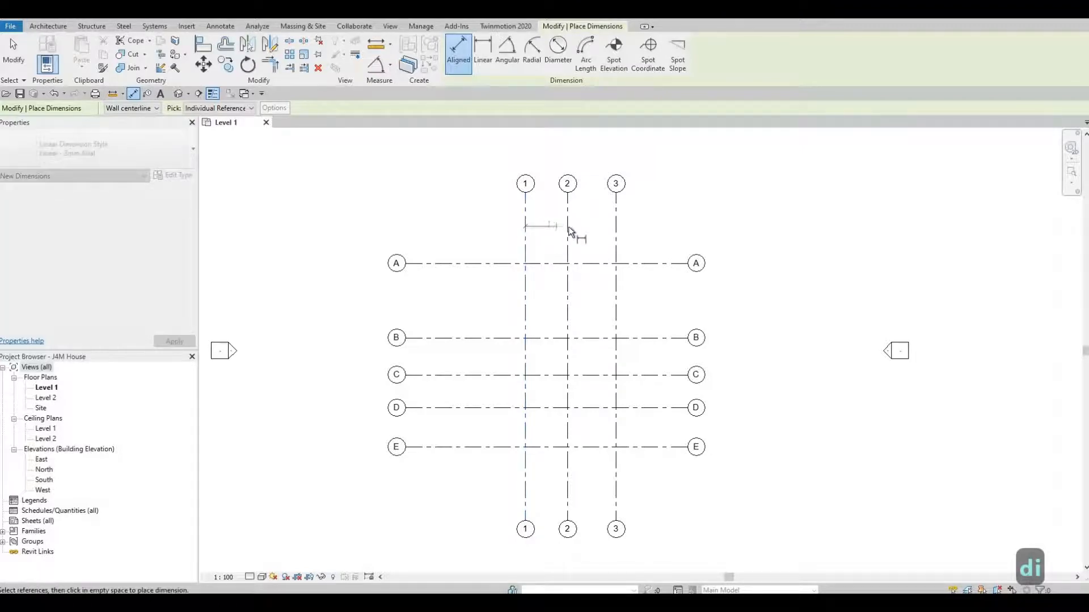
pyautogui.click(616, 229)
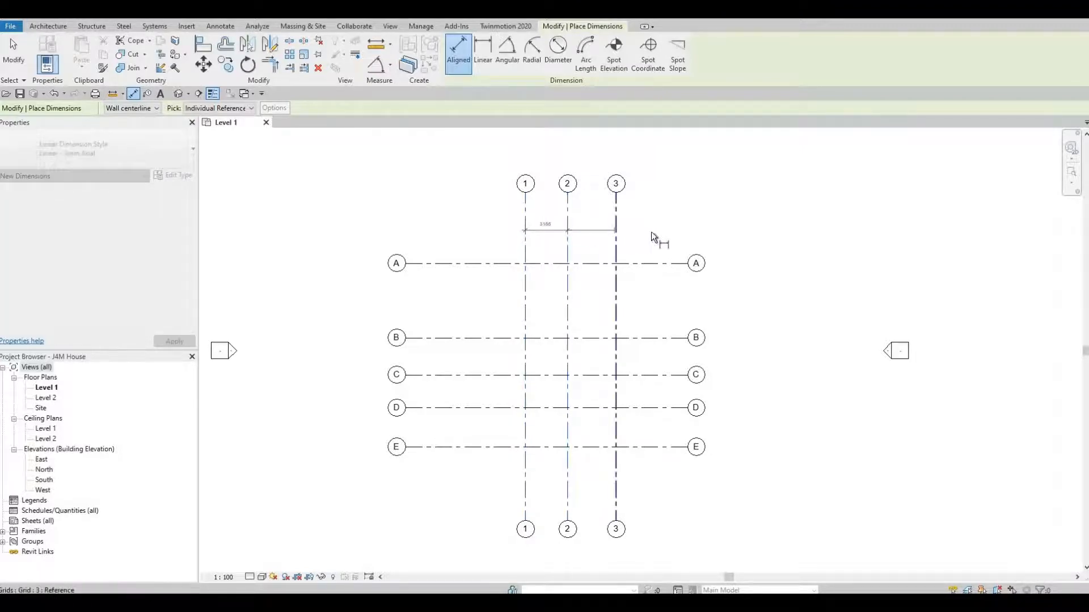
pyautogui.click(658, 237)
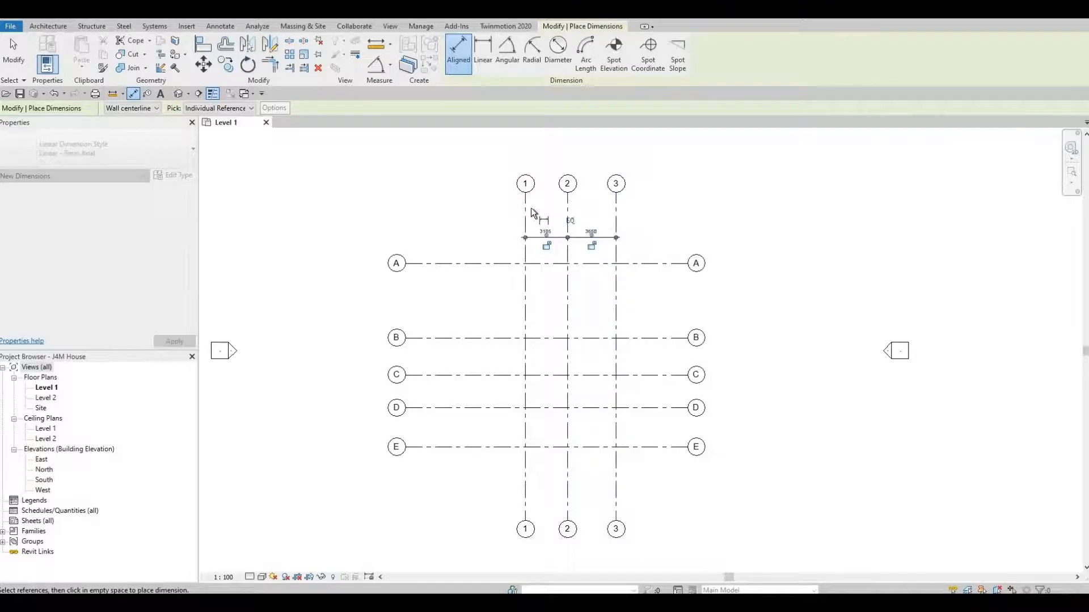
pyautogui.click(525, 211)
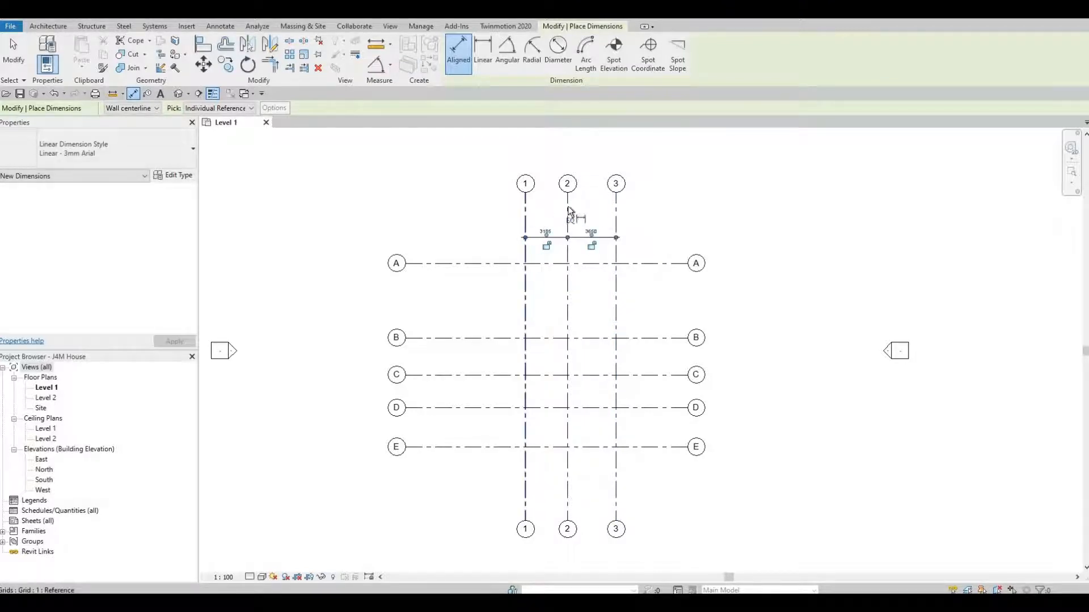
pyautogui.click(615, 213)
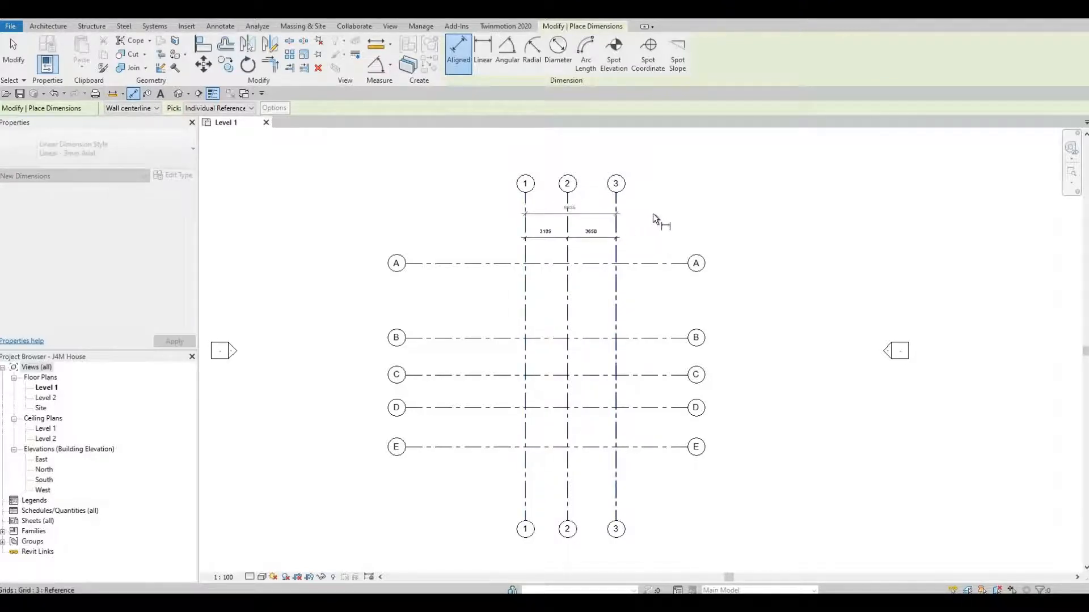
pyautogui.click(434, 303)
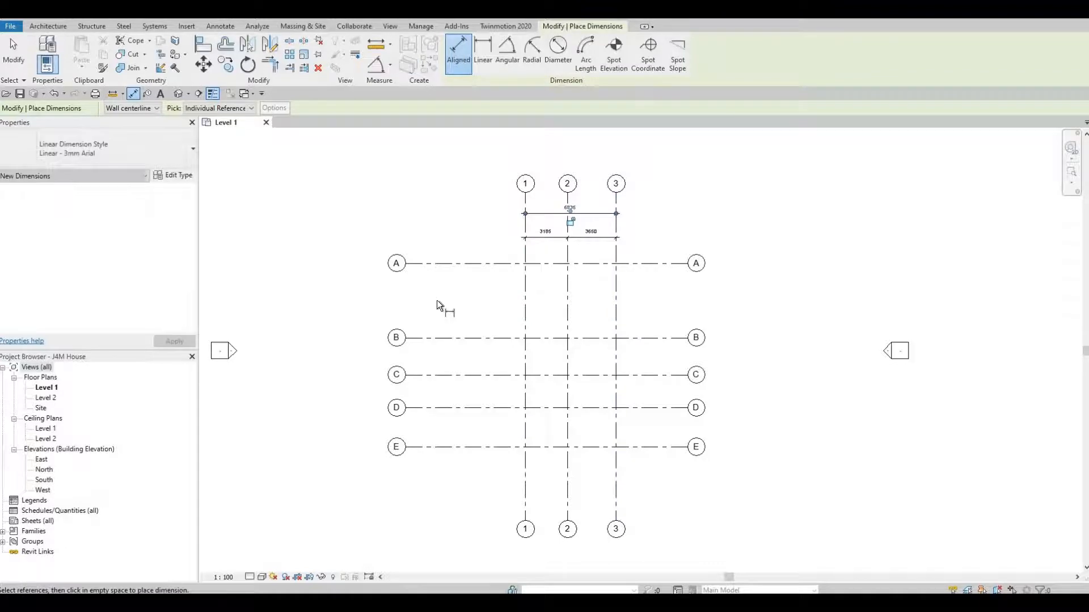
# Dimension grids A–E with a 5624/2790/2490/2950 chain and an overall 13854 dimension
pyautogui.click(480, 264)
pyautogui.click(487, 338)
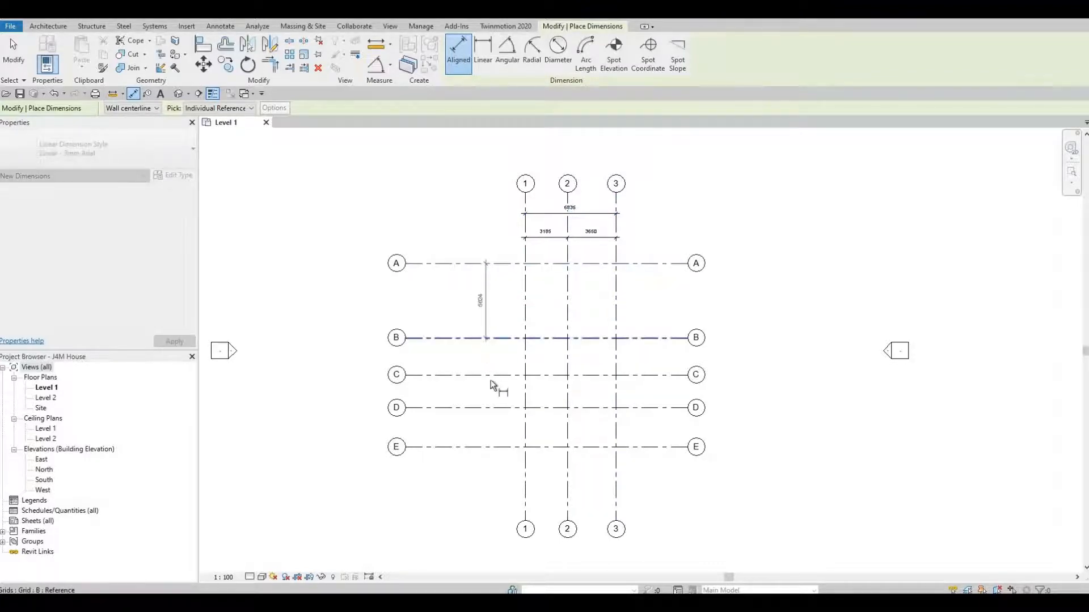
pyautogui.click(490, 375)
pyautogui.click(489, 408)
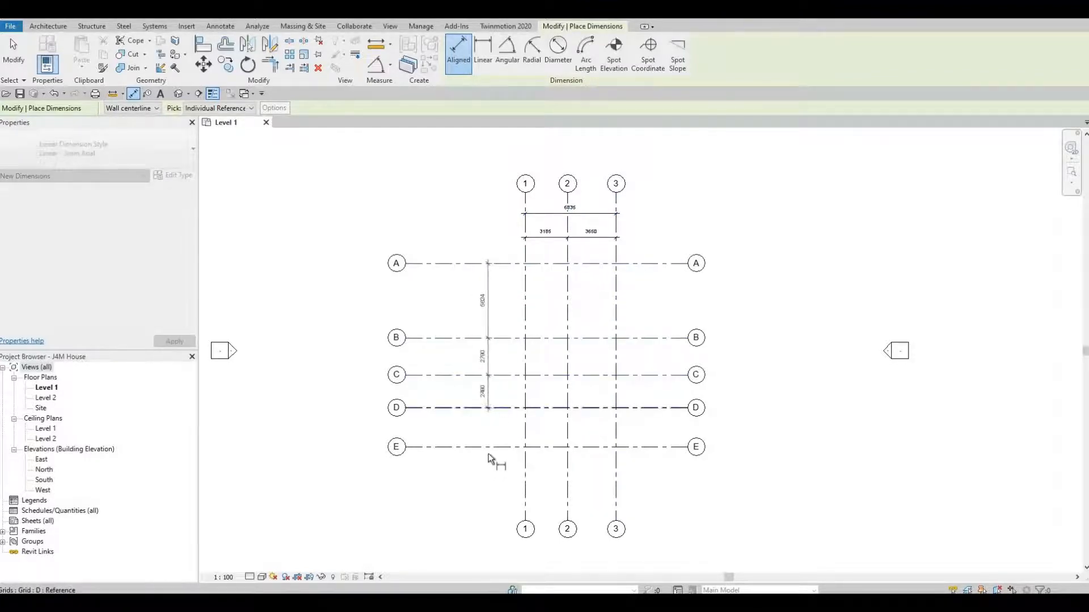
pyautogui.click(489, 448)
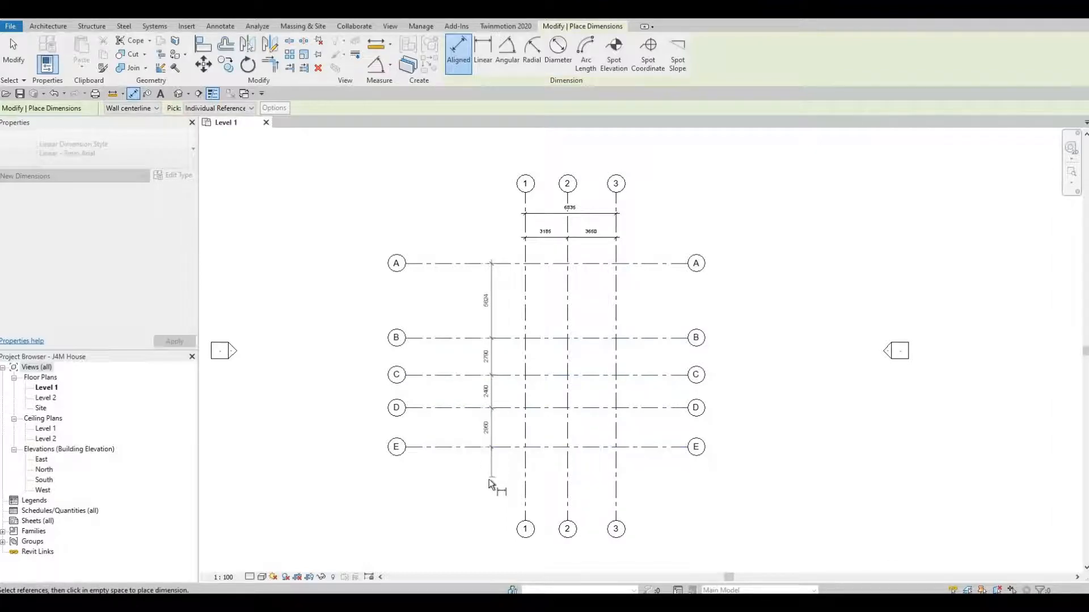
pyautogui.click(450, 275)
pyautogui.click(450, 265)
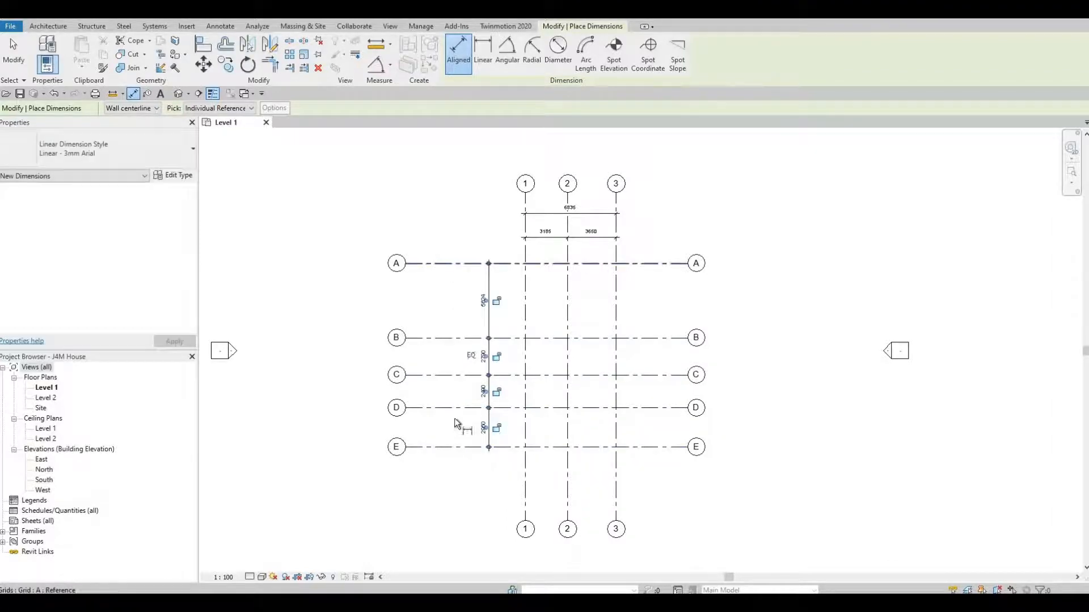
pyautogui.click(458, 448)
pyautogui.click(457, 386)
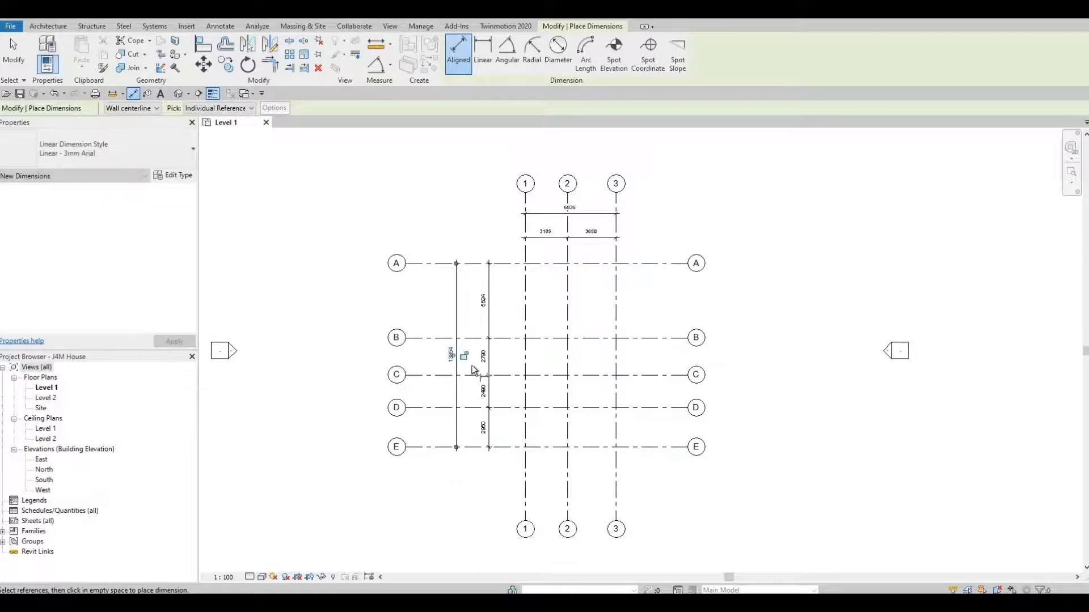
pyautogui.scroll(2, 471, 363)
pyautogui.scroll(-2, 580, 364)
pyautogui.moveTo(596, 345); pyautogui.dragTo(522, 383, button='middle')
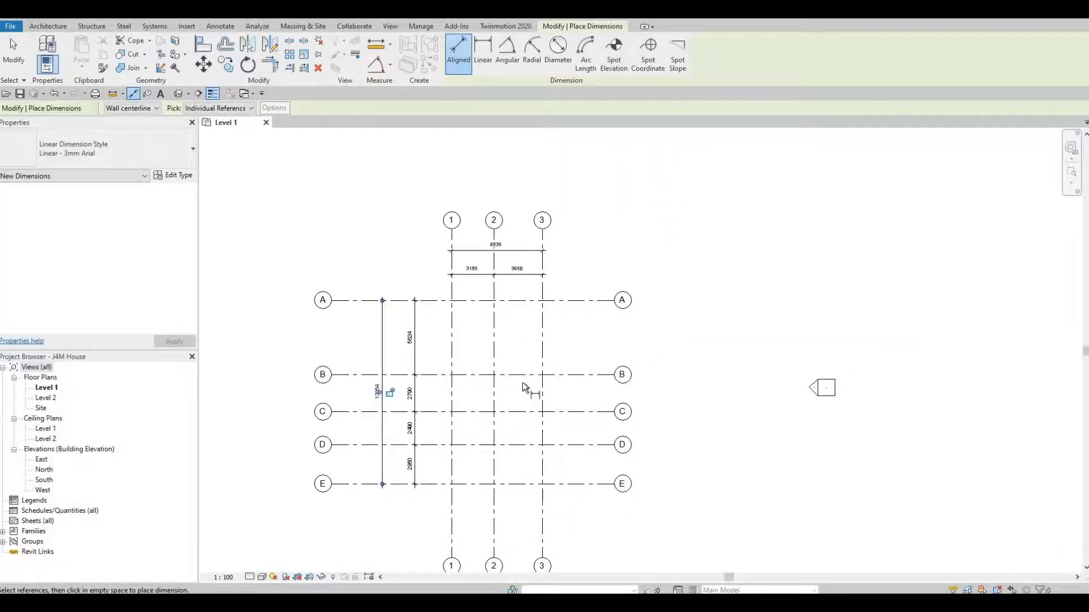
pyautogui.press('Escape')
pyautogui.press('Escape')
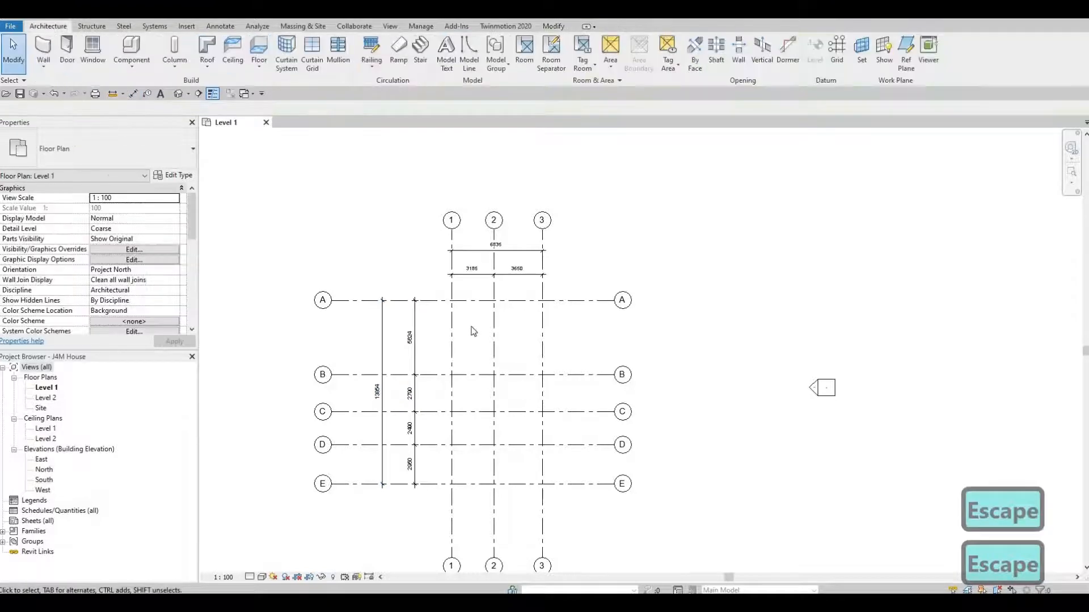
pyautogui.scroll(3, 473, 331)
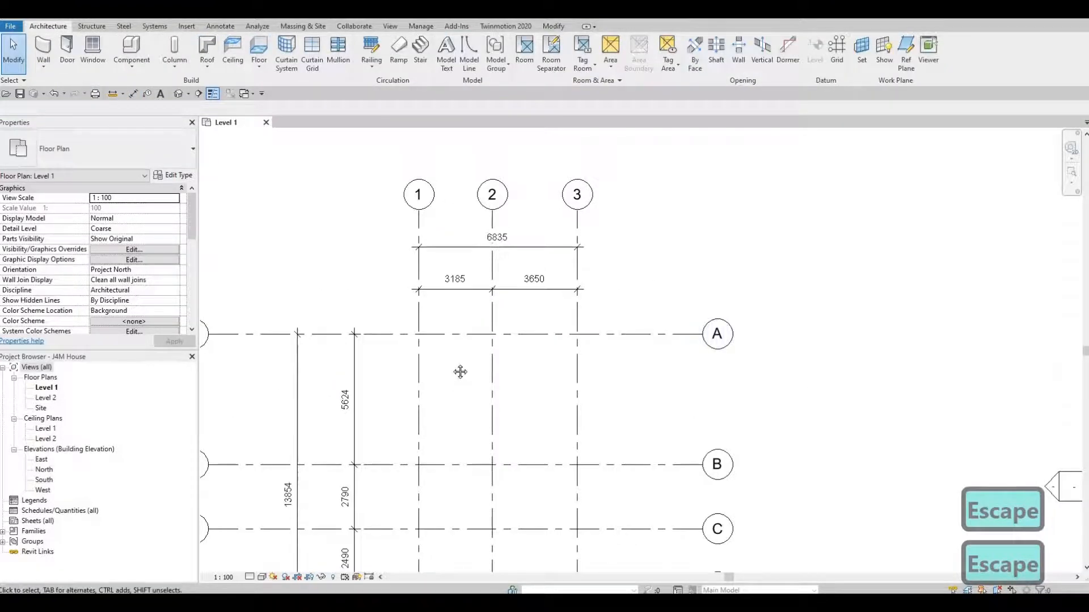
pyautogui.moveTo(559, 360); pyautogui.dragTo(578, 459, button='middle')
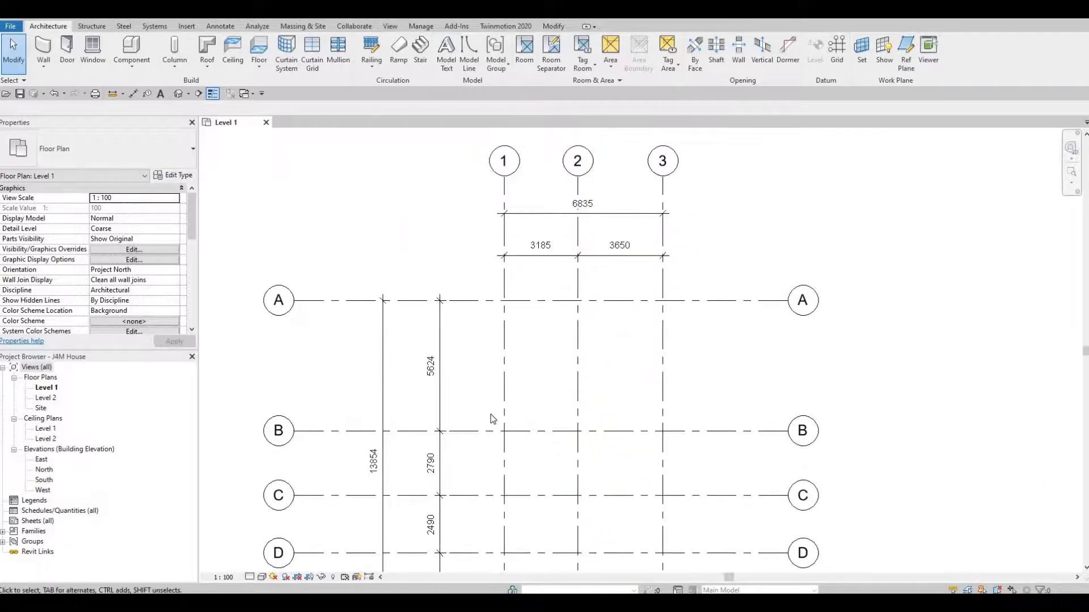
pyautogui.scroll(1, 493, 419)
pyautogui.scroll(-1, 492, 419)
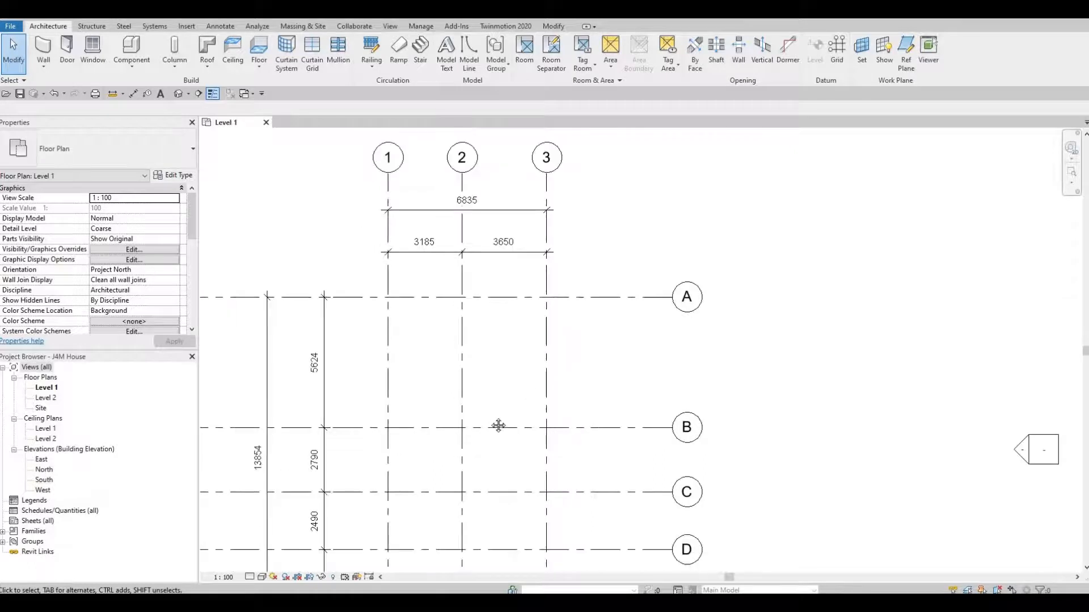
pyautogui.scroll(-2, 556, 343)
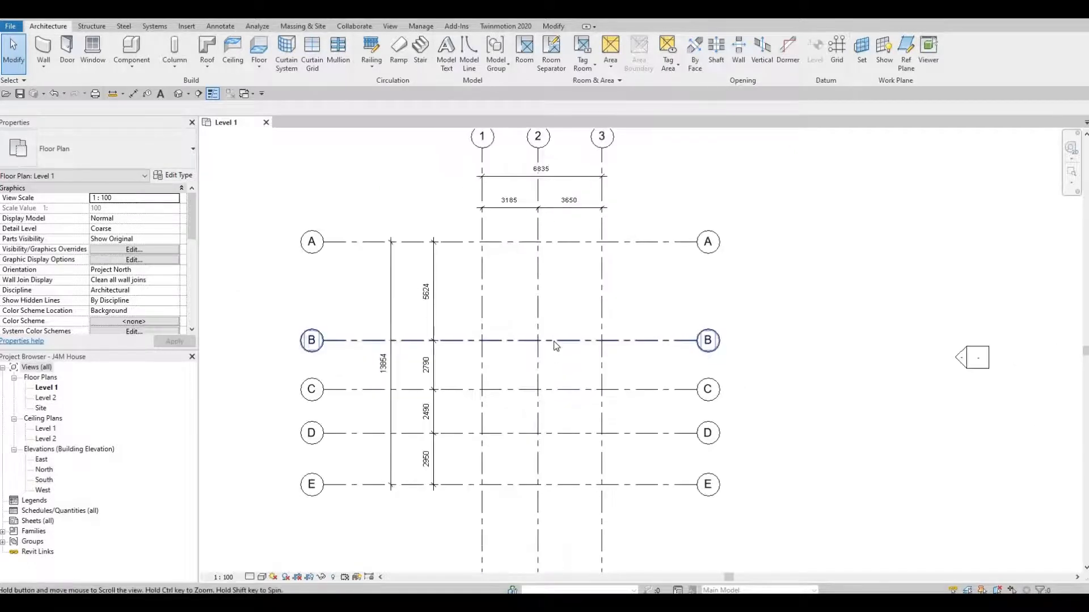
pyautogui.moveTo(563, 356); pyautogui.dragTo(567, 370, button='middle')
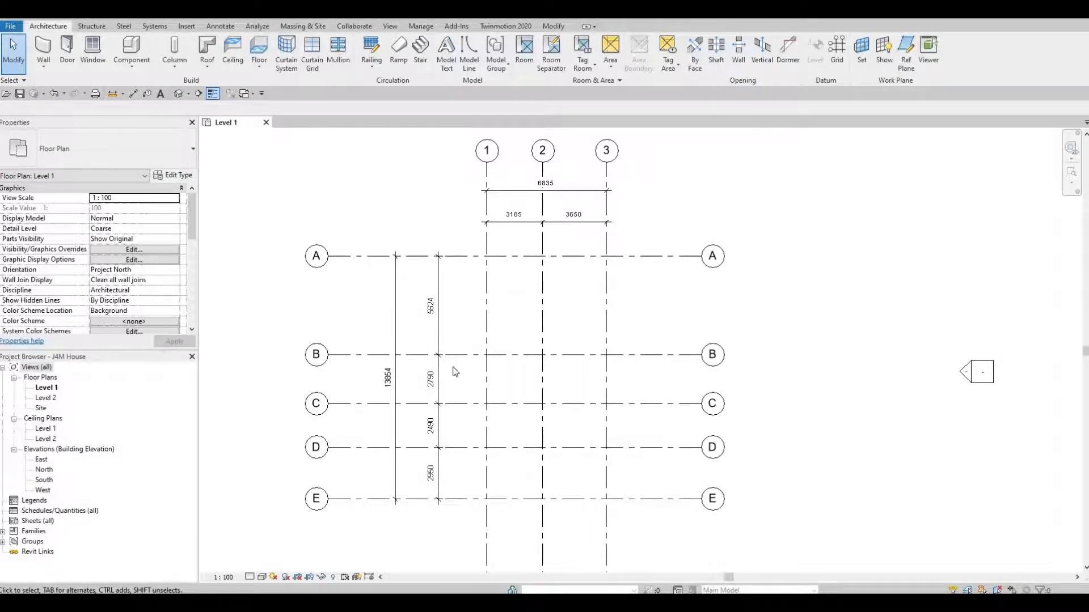
pyautogui.scroll(-2, 455, 372)
pyautogui.scroll(-3, 570, 312)
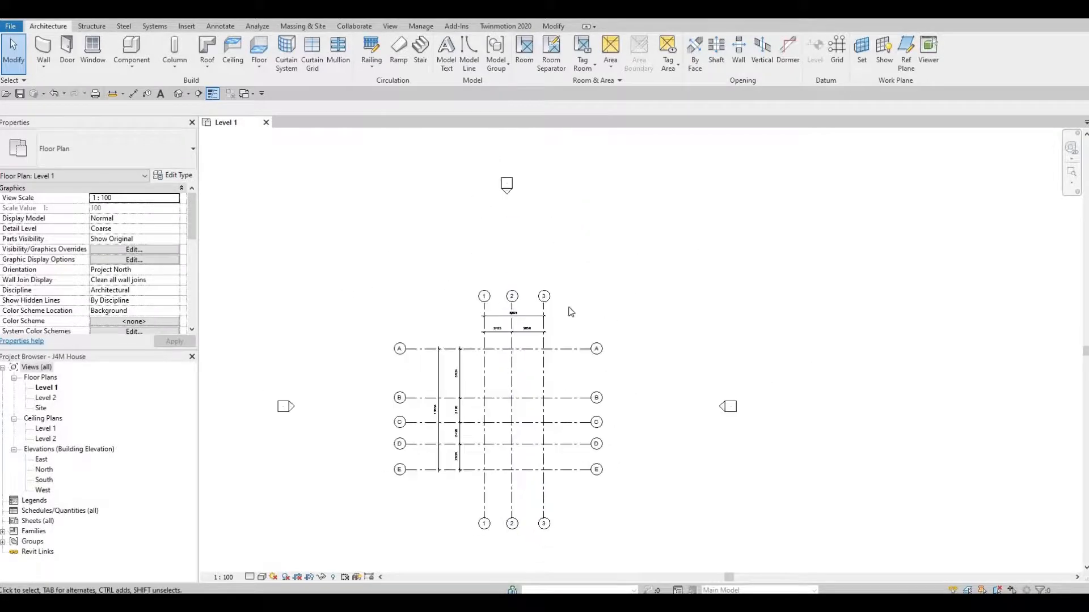
pyautogui.scroll(-1, 546, 454)
pyautogui.moveTo(546, 445)
pyautogui.mouseDown(button='middle')
pyautogui.moveTo(578, 223)
pyautogui.moveTo(639, 323)
pyautogui.moveTo(639, 416)
pyautogui.mouseUp(button='middle')
pyautogui.scroll(2, 620, 215)
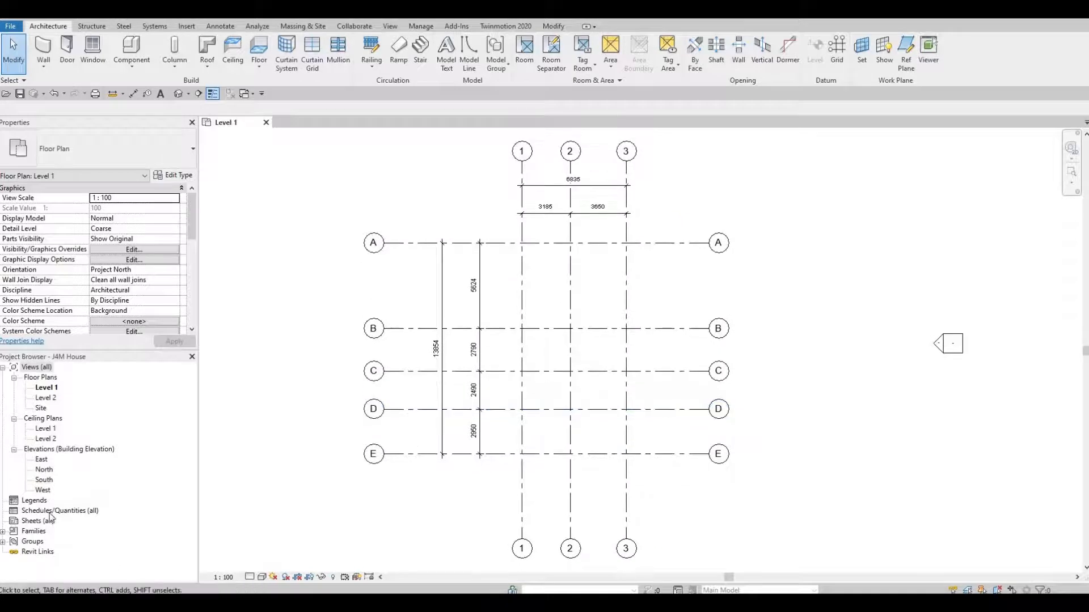
# Open the South elevation and drag grid 1's end to adjust the extent of grids 1–3
pyautogui.doubleClick(43, 481)
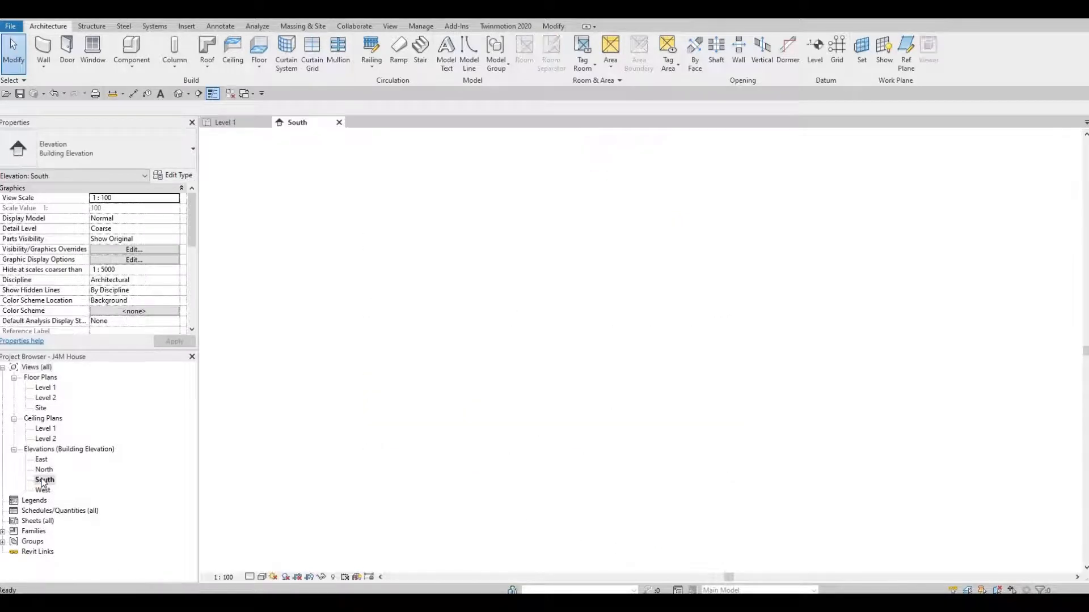
pyautogui.moveTo(581, 443); pyautogui.dragTo(440, 418, button='middle')
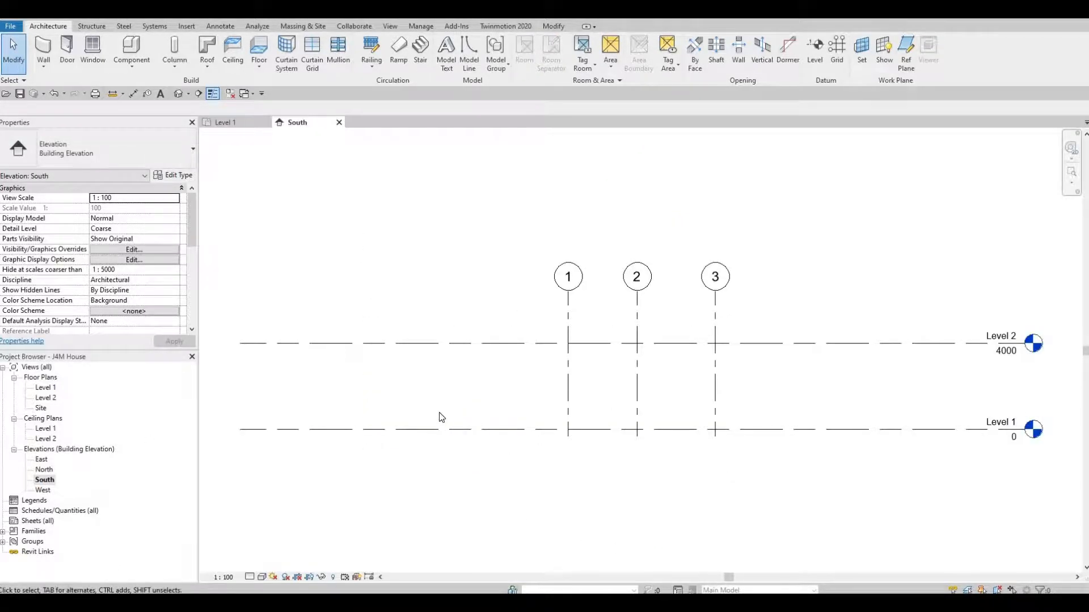
pyautogui.scroll(-3, 515, 349)
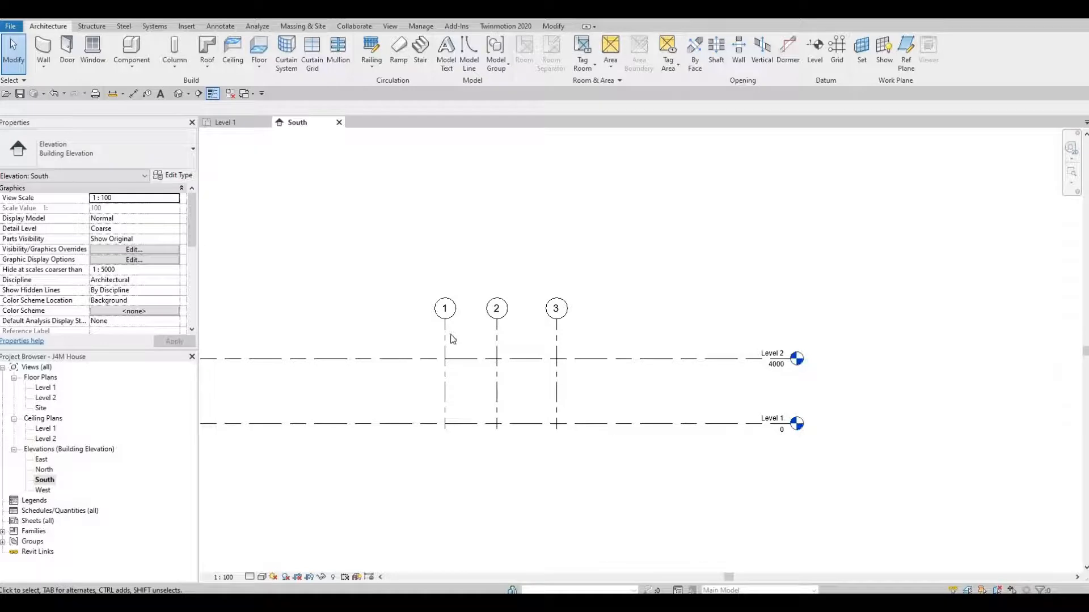
pyautogui.click(447, 324)
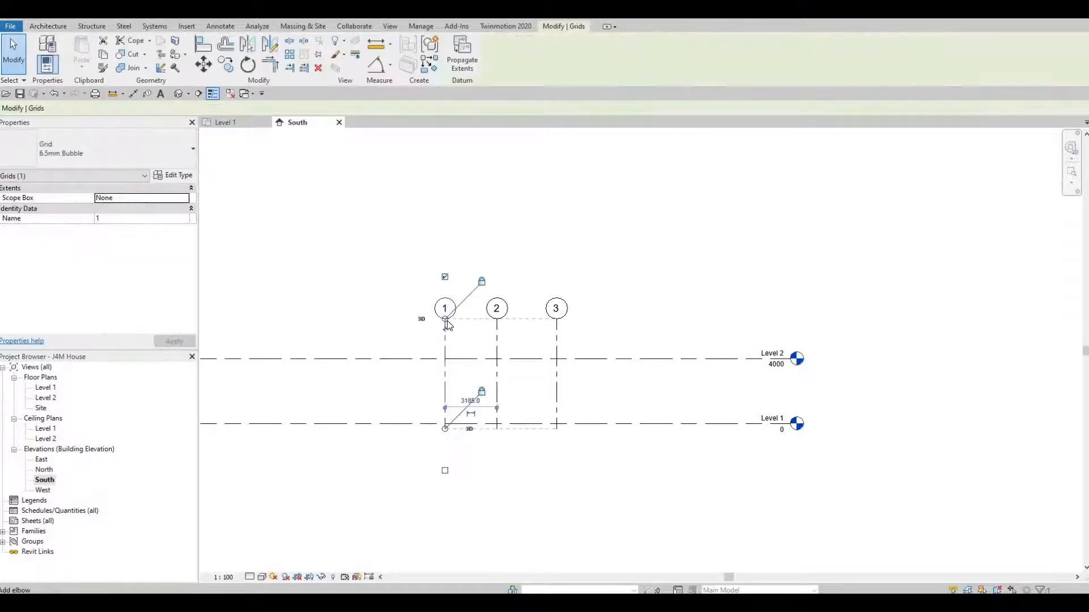
pyautogui.moveTo(446, 320); pyautogui.dragTo(470, 320)
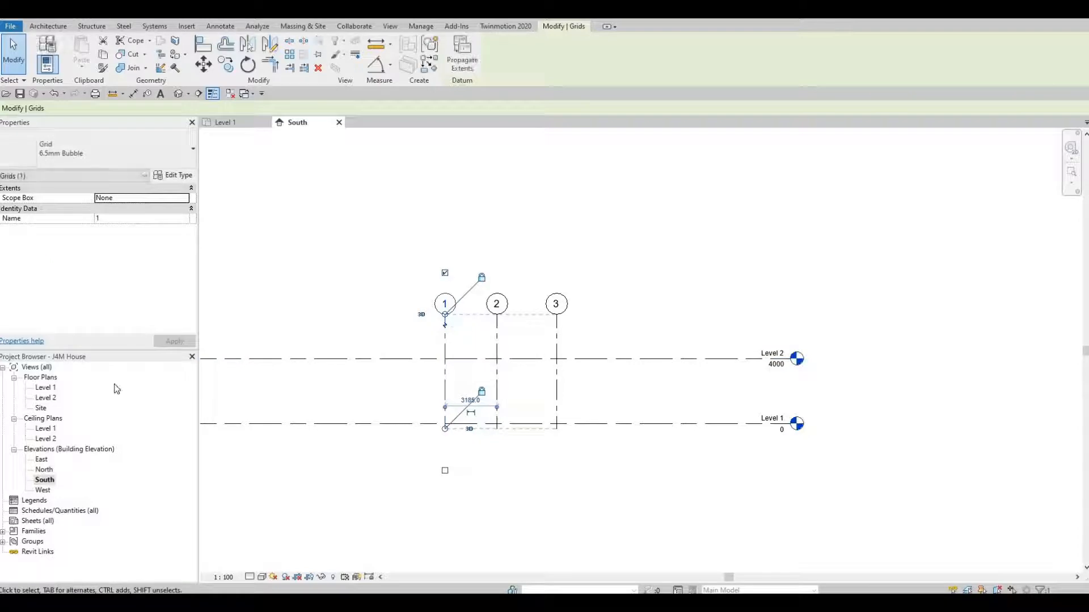
# Pull the grid ends down below Level 2 and check the Level 2 plan for grids
pyautogui.doubleClick(50, 399)
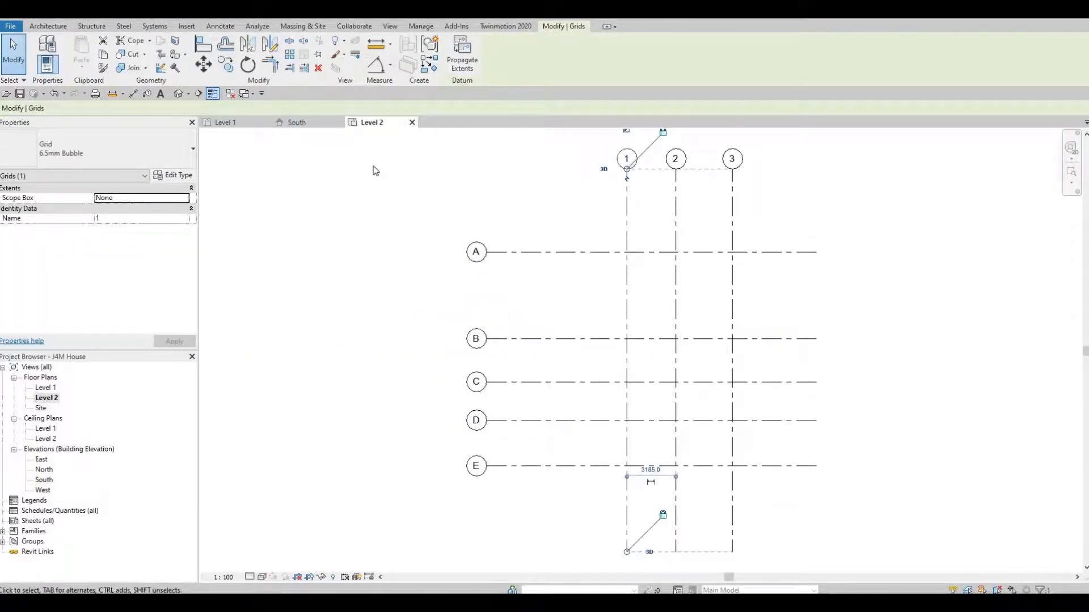
pyautogui.click(306, 121)
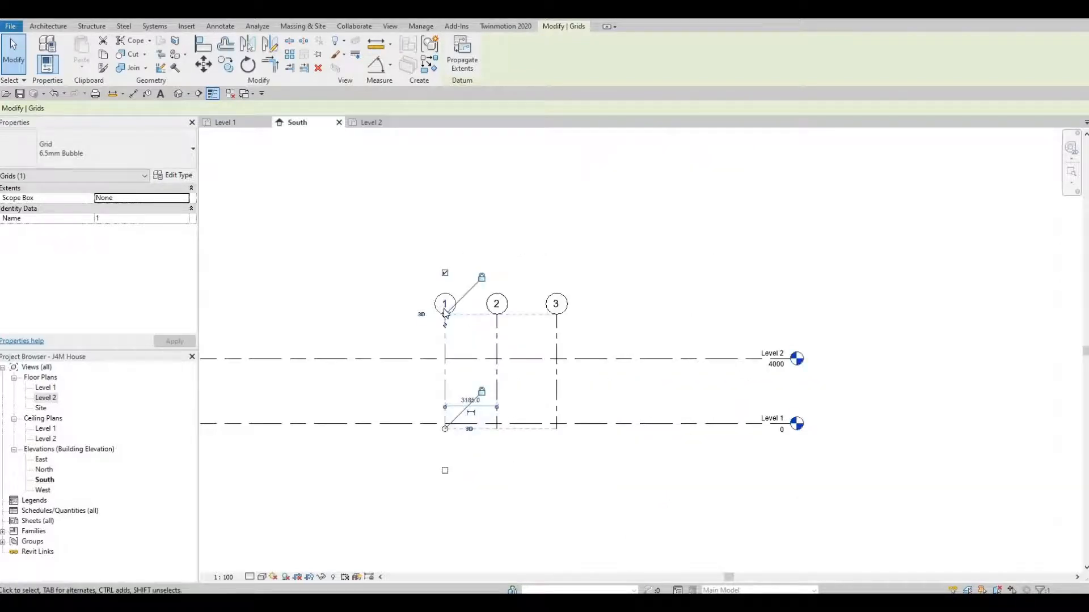
pyautogui.moveTo(444, 314); pyautogui.dragTo(445, 384)
pyautogui.click(384, 123)
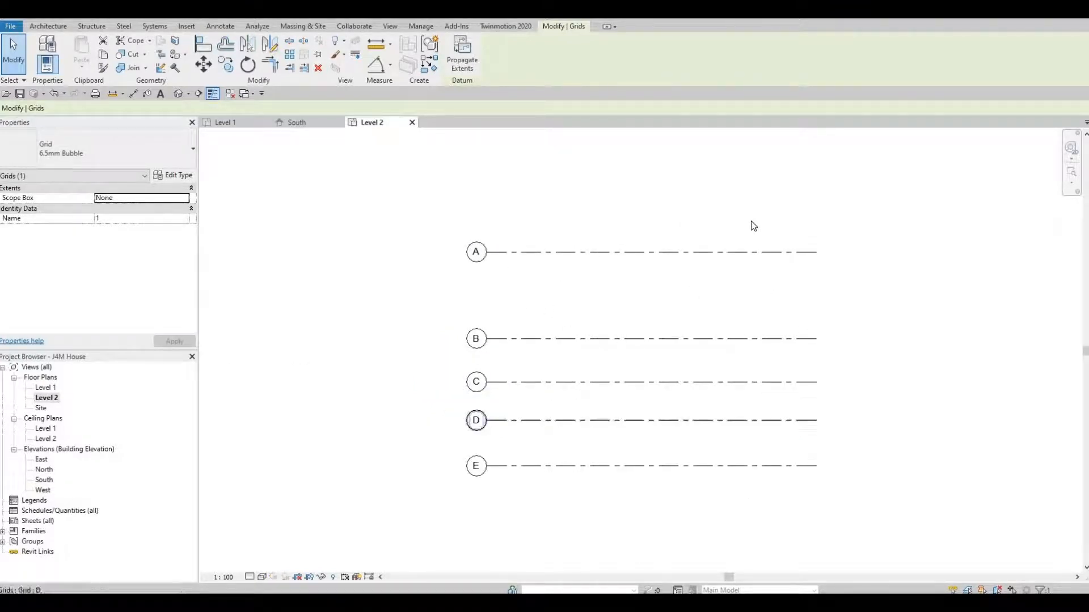
pyautogui.click(294, 123)
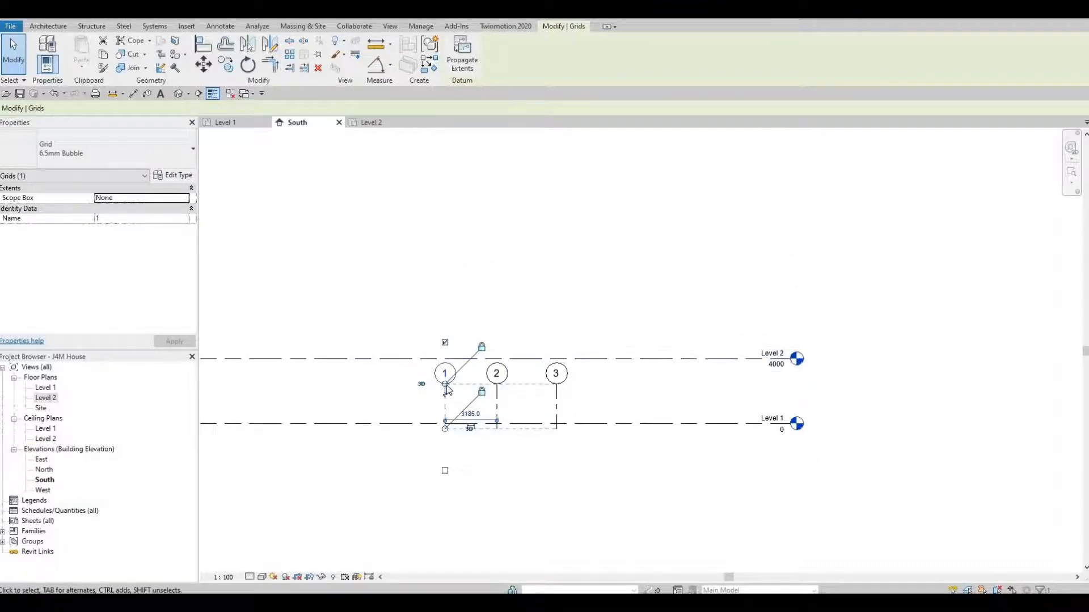
# Extend grids 1–3 back up above Level 2 and confirm they show in the Level 2 plan
pyautogui.moveTo(460, 338); pyautogui.dragTo(427, 202)
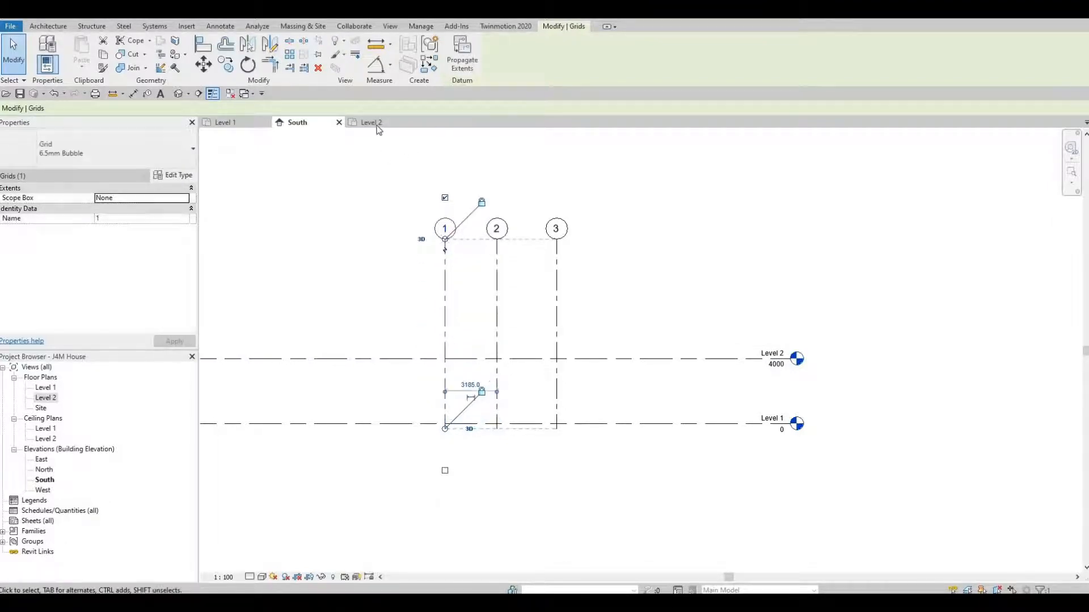
pyautogui.hotkey('ctrl', 'Tab')
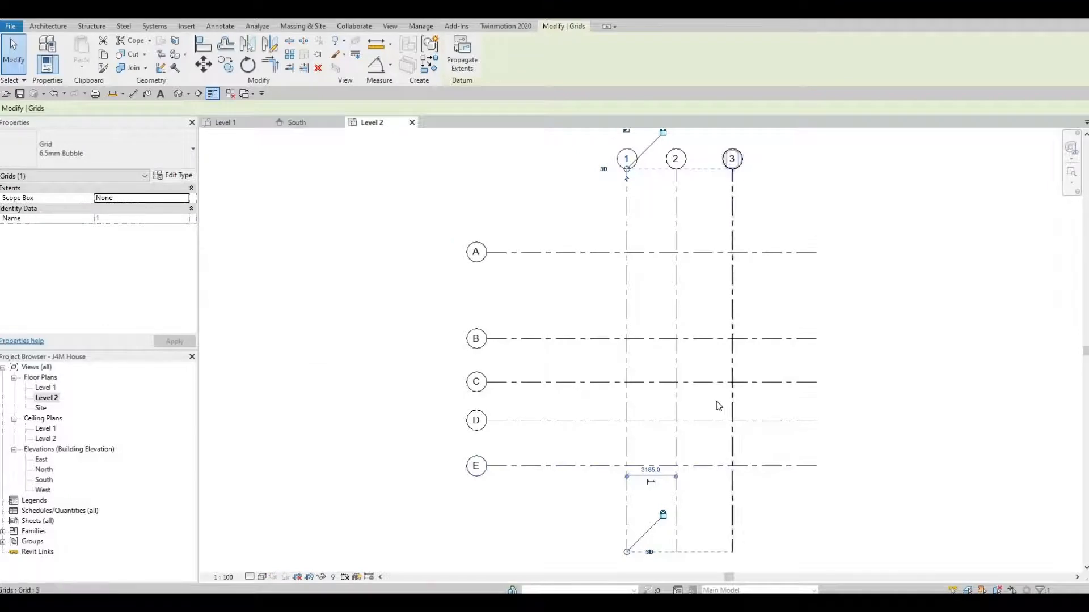
pyautogui.click(308, 124)
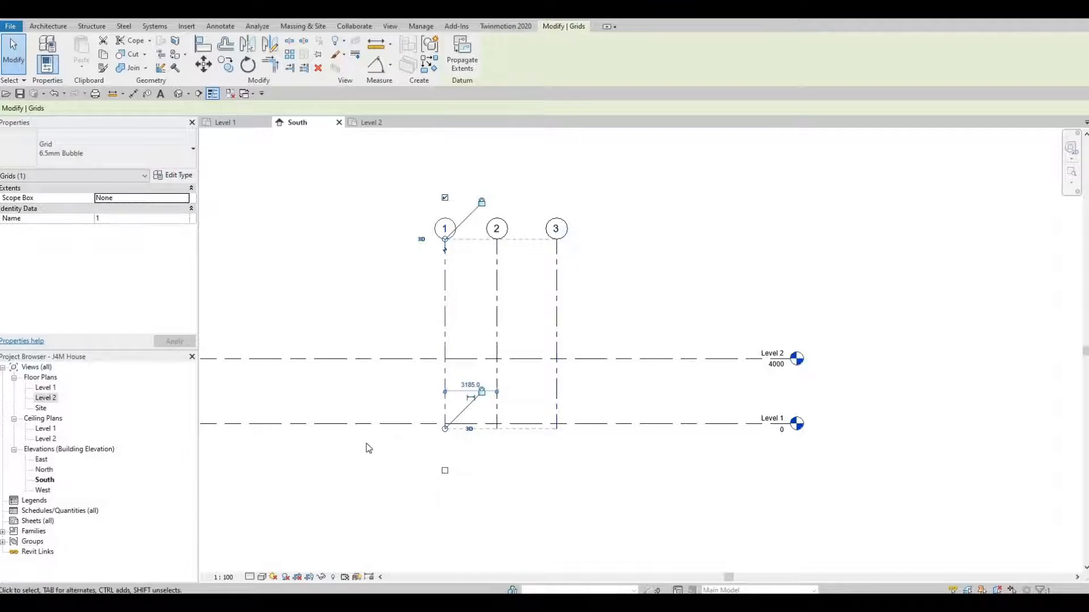
pyautogui.moveTo(475, 489); pyautogui.dragTo(478, 489, button='middle')
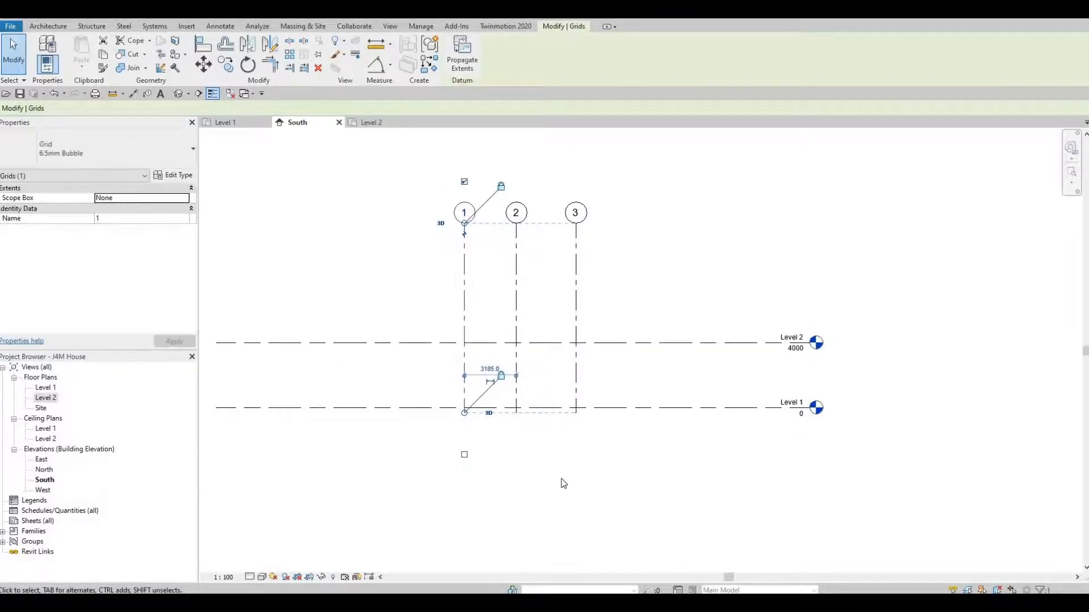
pyautogui.press('Escape')
pyautogui.press('Escape')
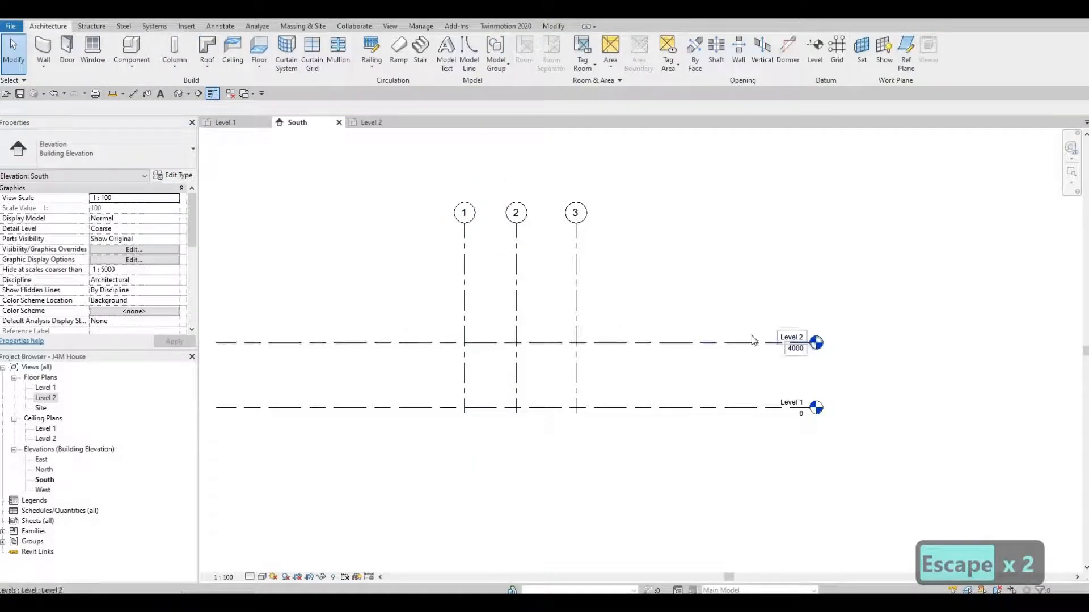
# Change Level 2's elevation value from 4000 to 3000
pyautogui.click(795, 354)
pyautogui.click(794, 350)
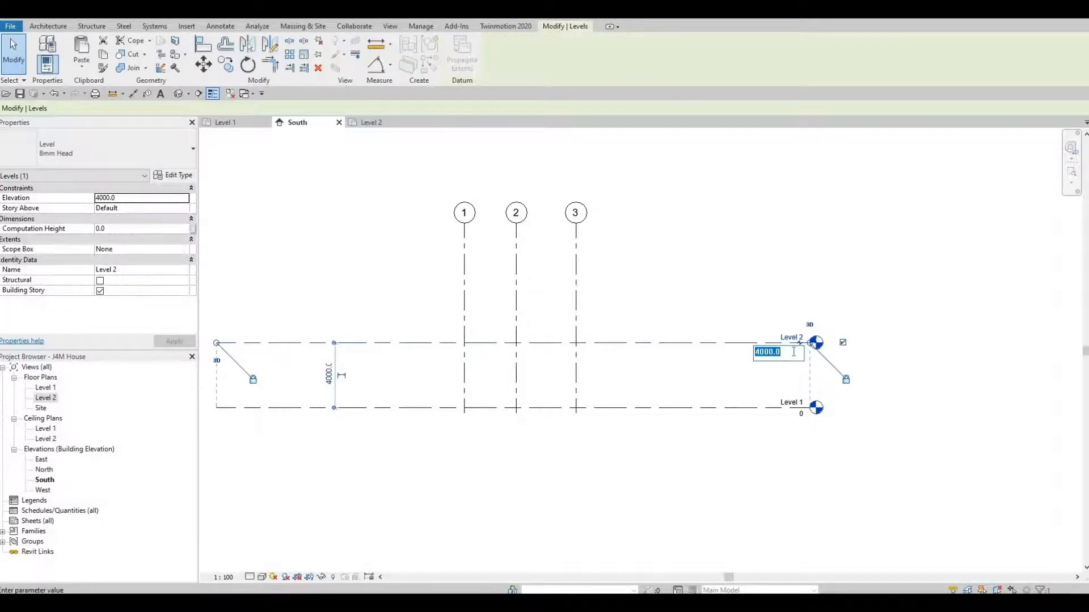
pyautogui.write('300')
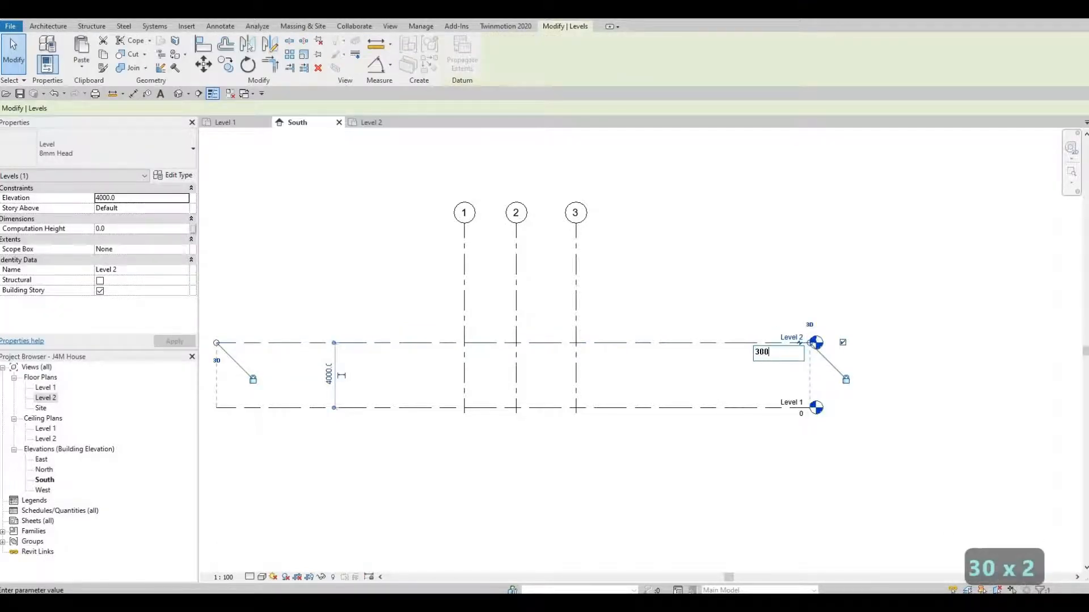
pyautogui.write('0')
pyautogui.press('Return')
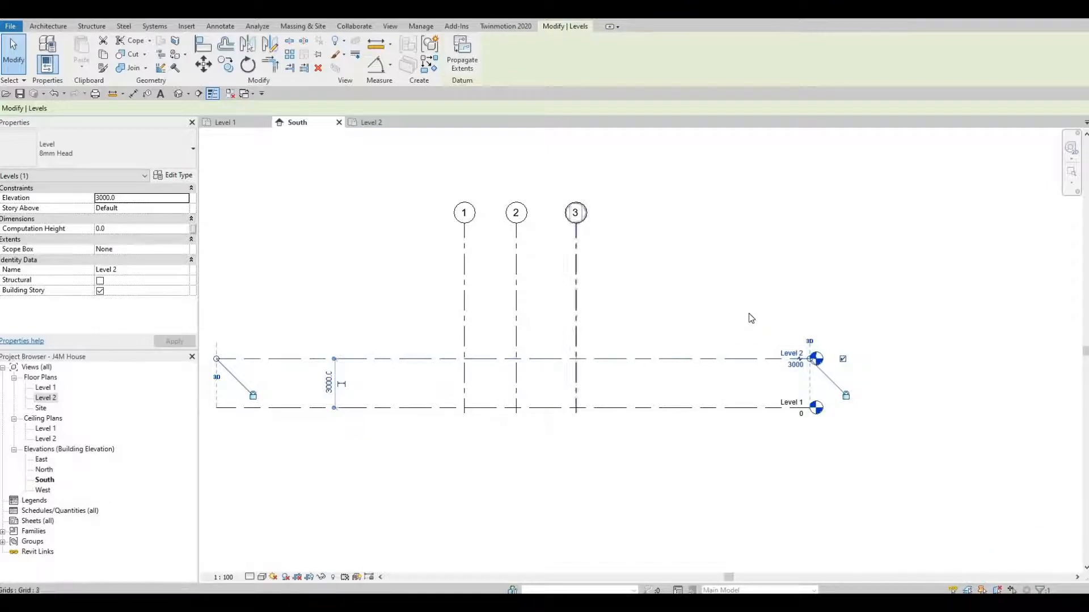
pyautogui.click(50, 27)
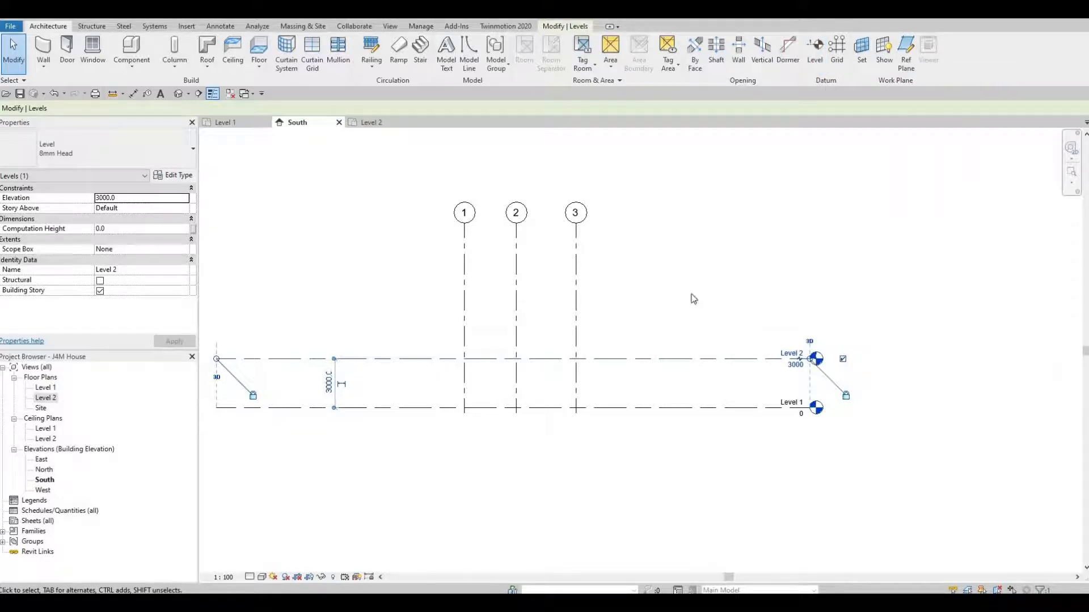
# Draw a new Level 3 at 6000 from the left end to the right end of the existing levels
pyautogui.press('l')
pyautogui.press('l')
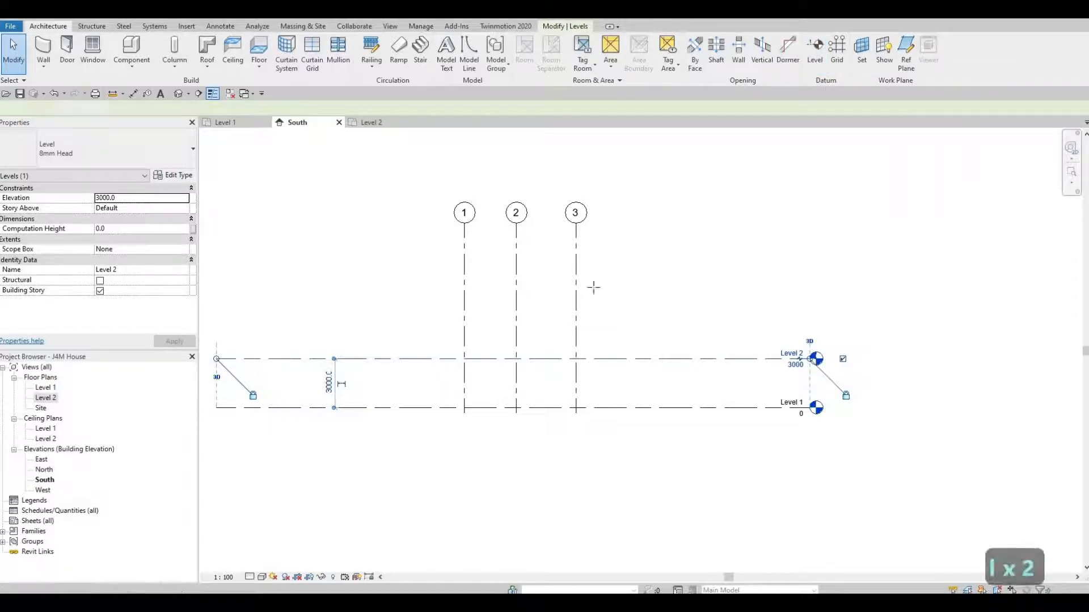
pyautogui.moveTo(287, 320); pyautogui.dragTo(373, 298, button='middle')
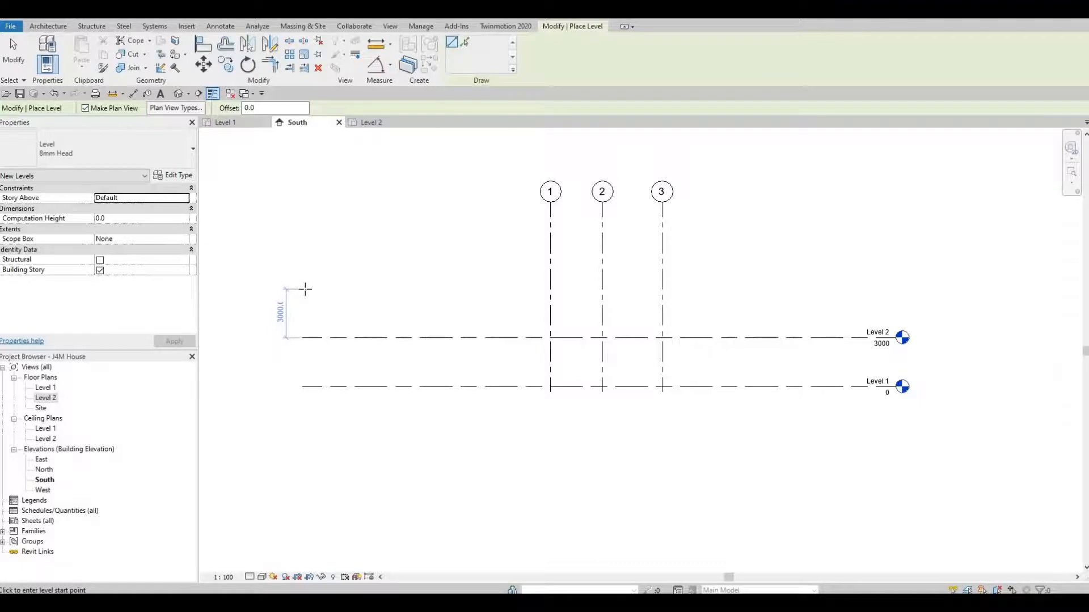
pyautogui.click(304, 290)
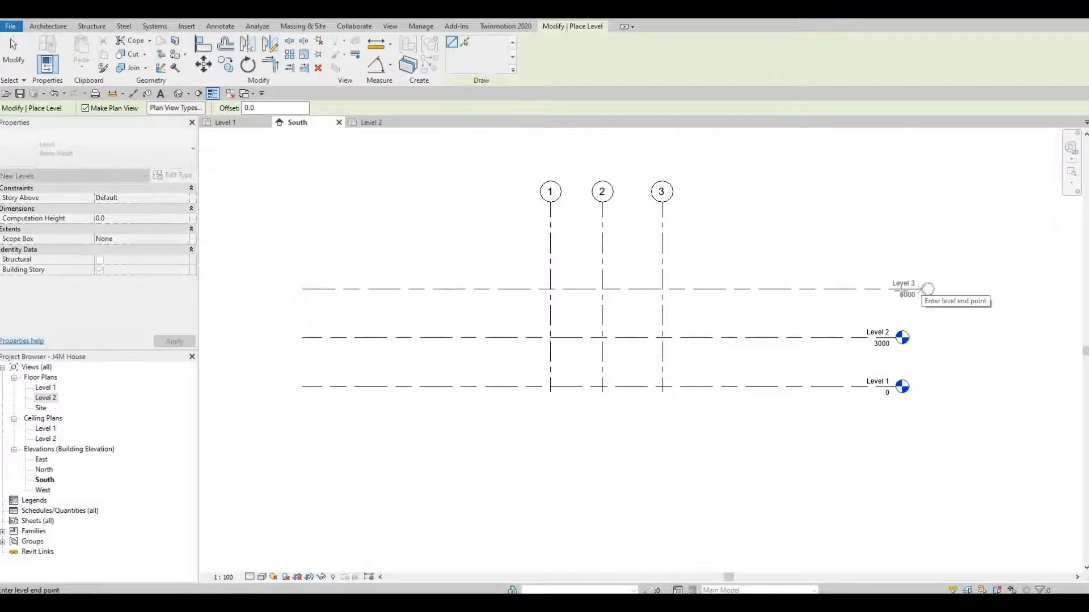
pyautogui.click(897, 289)
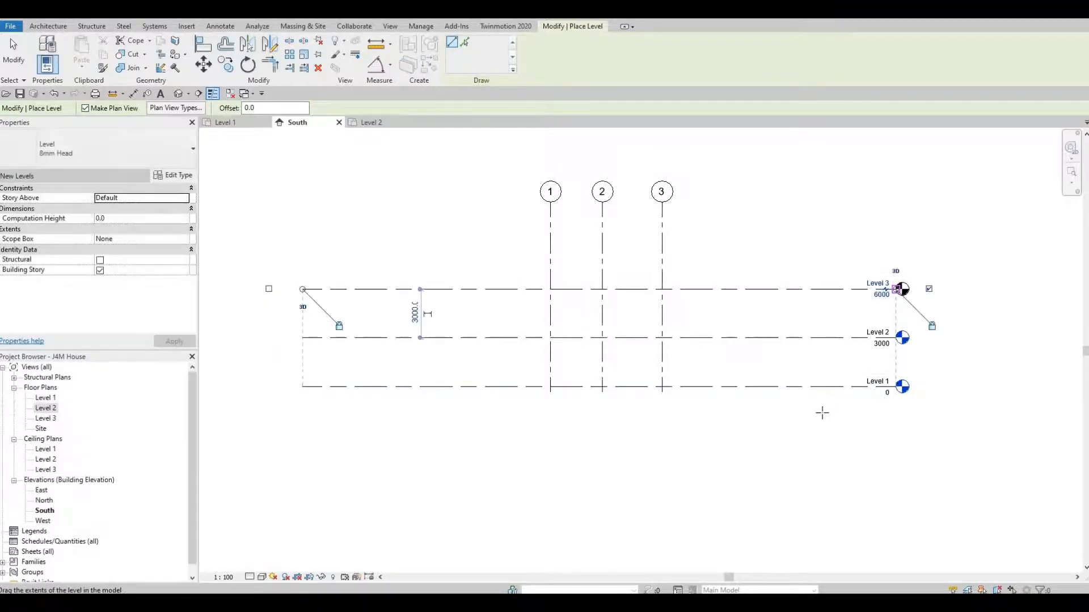
pyautogui.press('Escape')
pyautogui.press('Escape')
pyautogui.press('Escape')
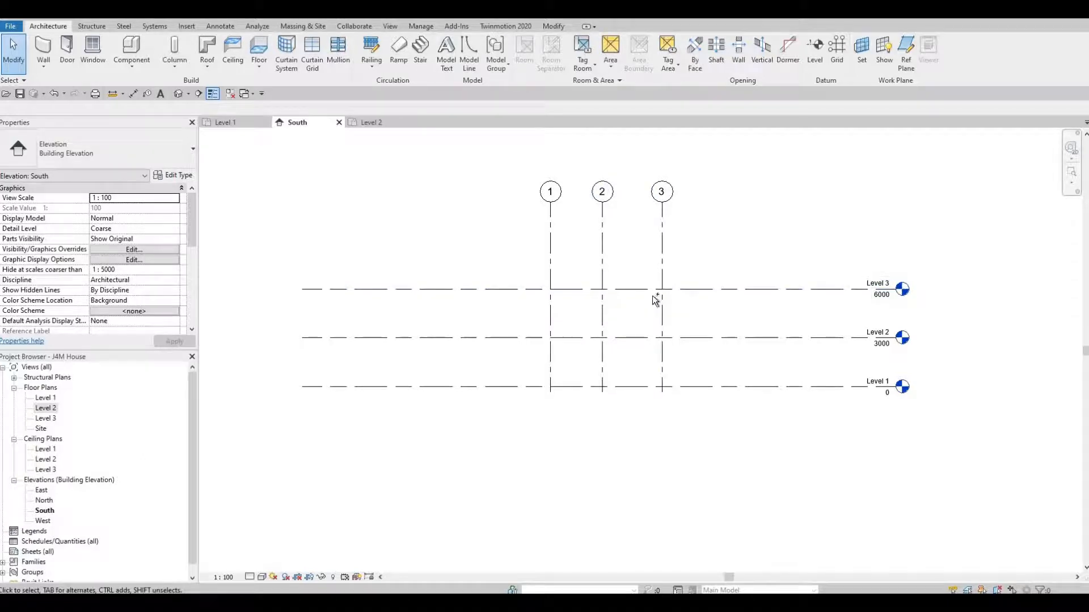
# Undo the drawn level, copy Level 2 up 3000 twice, then delete the extra Level 4 at 9000
pyautogui.hotkey('ctrl', 'z')
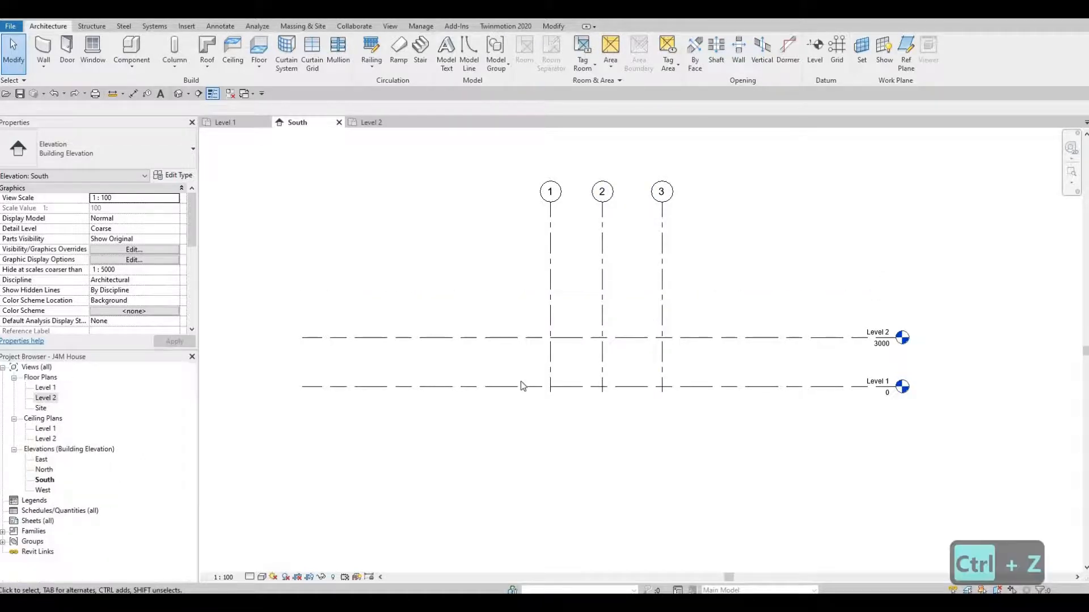
pyautogui.click(703, 339)
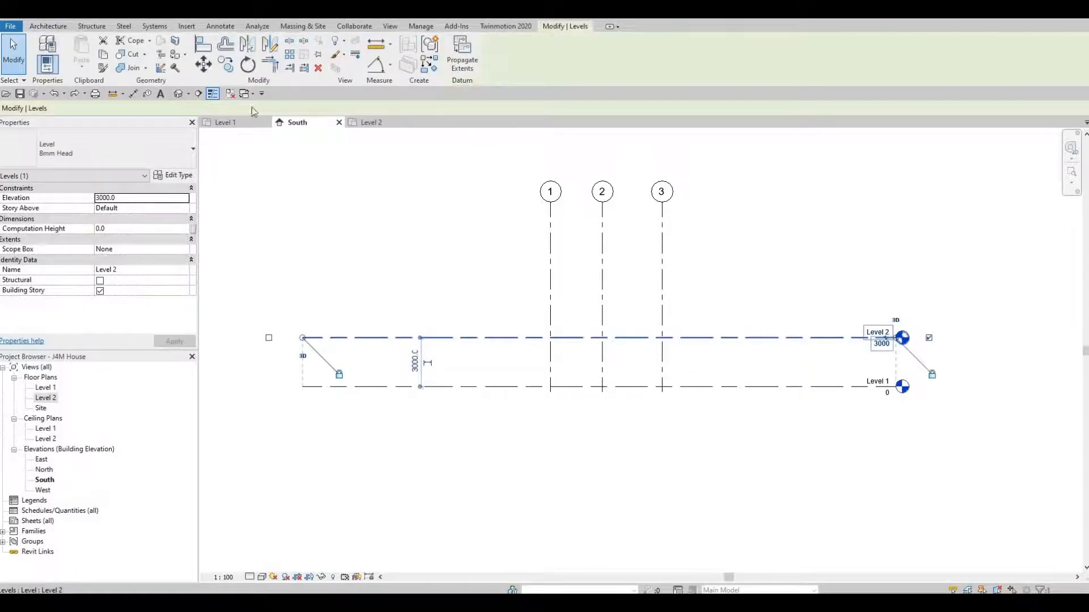
pyautogui.click(227, 66)
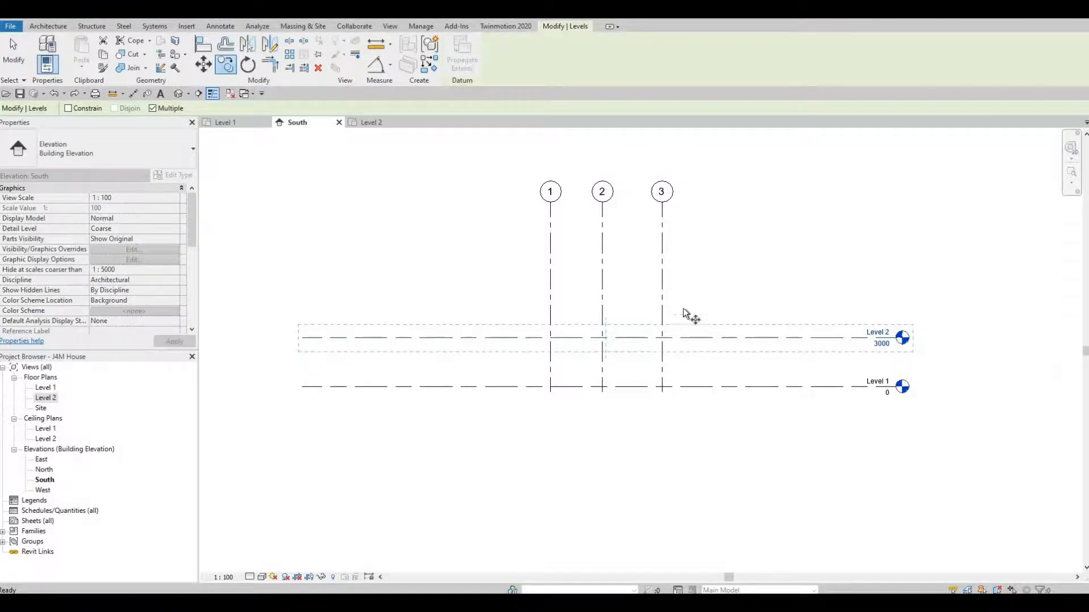
pyautogui.click(685, 338)
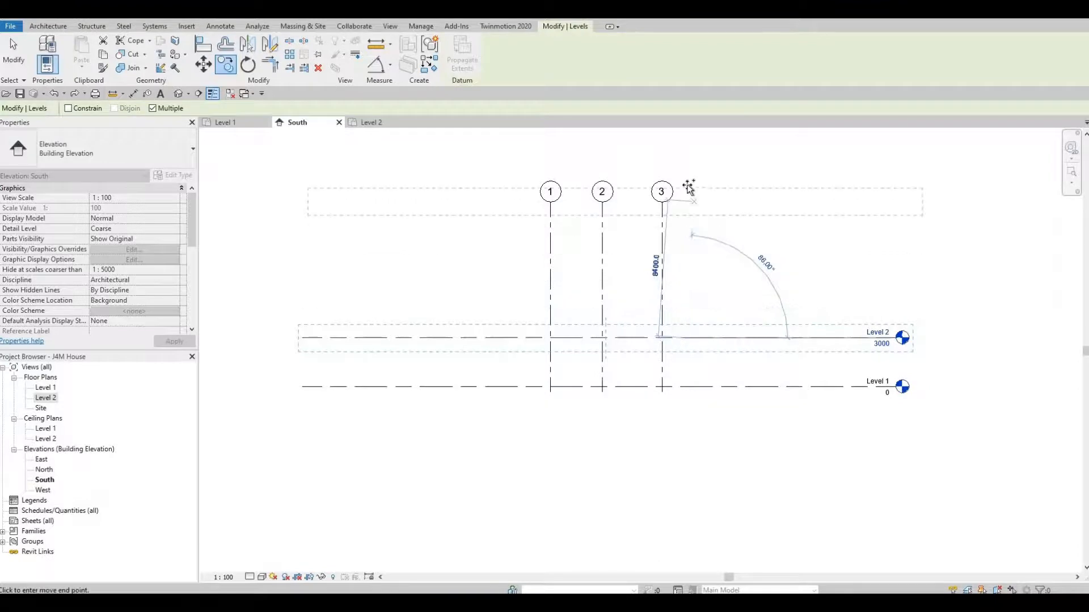
pyautogui.write('3')
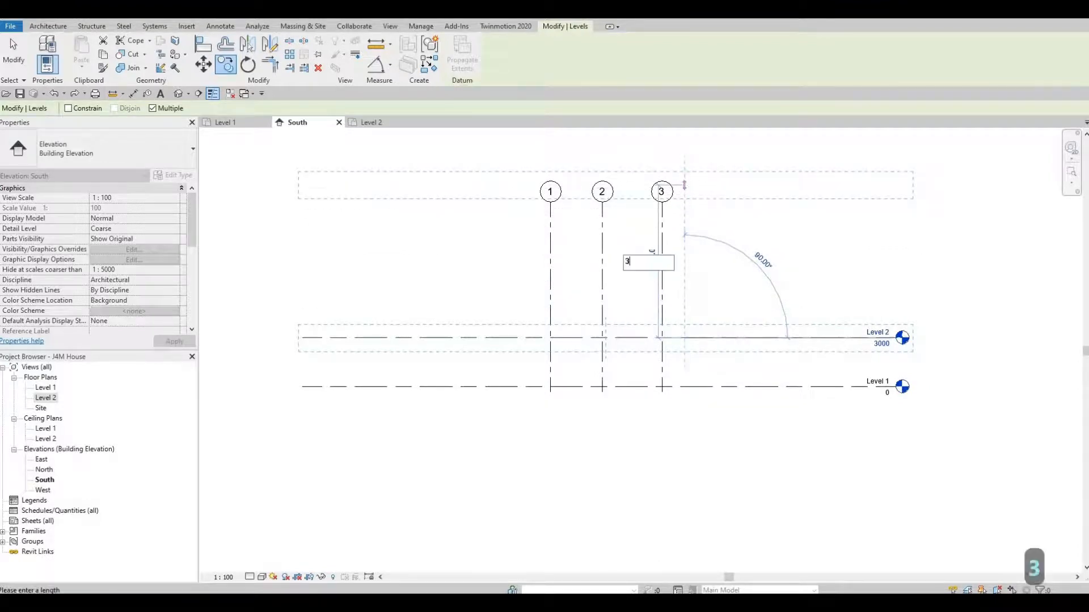
pyautogui.write('000')
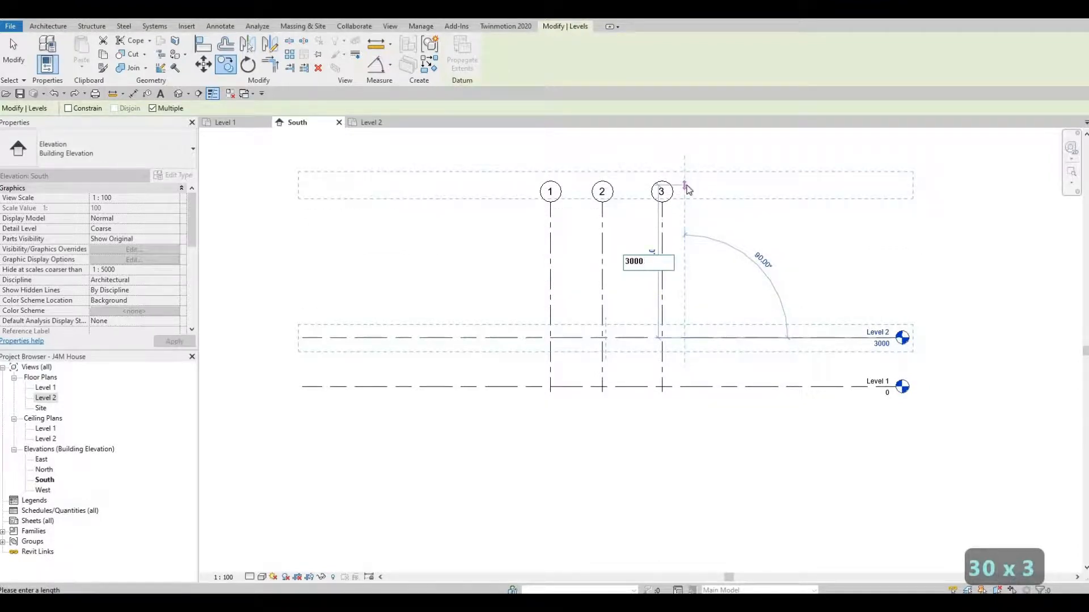
pyautogui.press('Return')
pyautogui.write('3000')
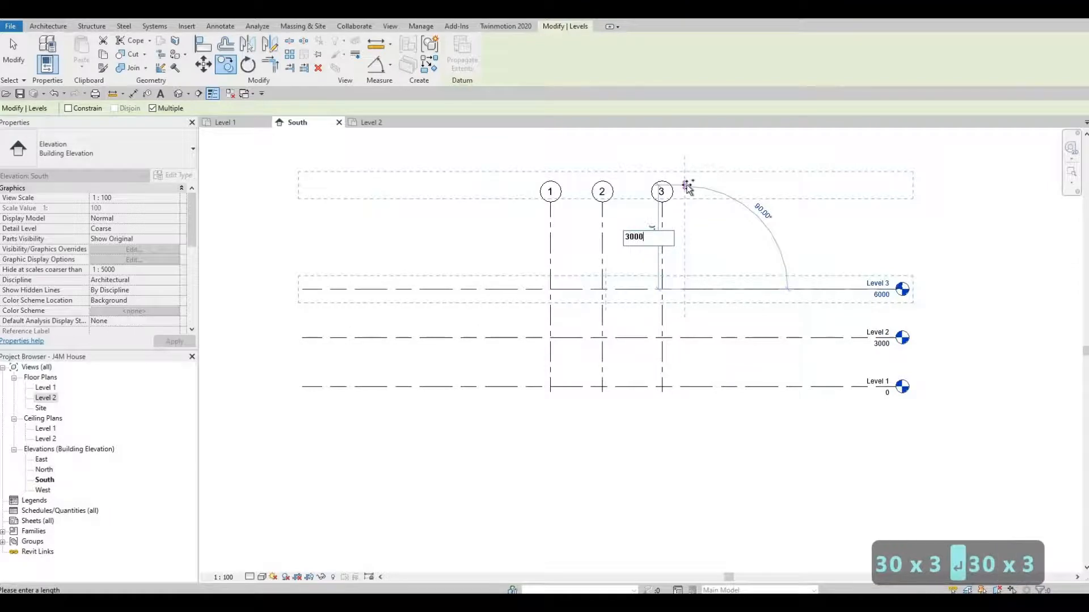
pyautogui.press('Return')
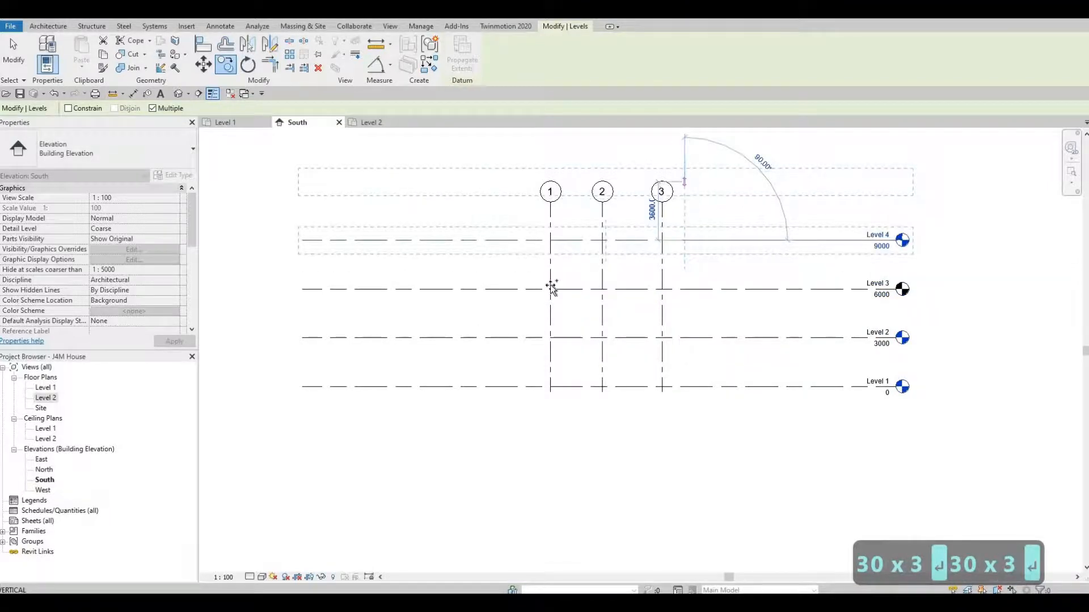
pyautogui.press('Escape')
pyautogui.press('Escape')
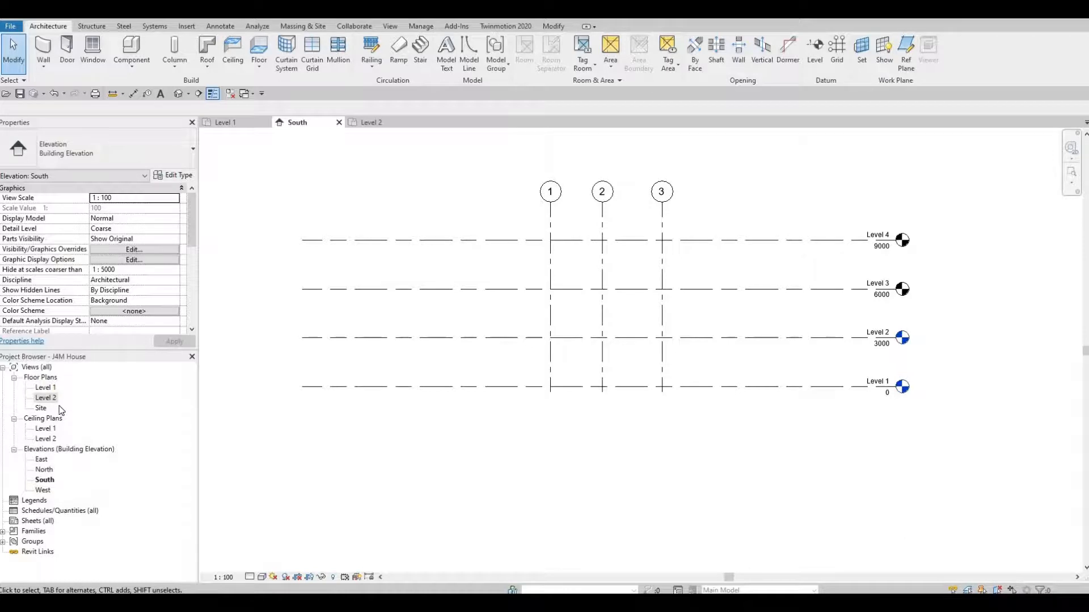
pyautogui.click(760, 244)
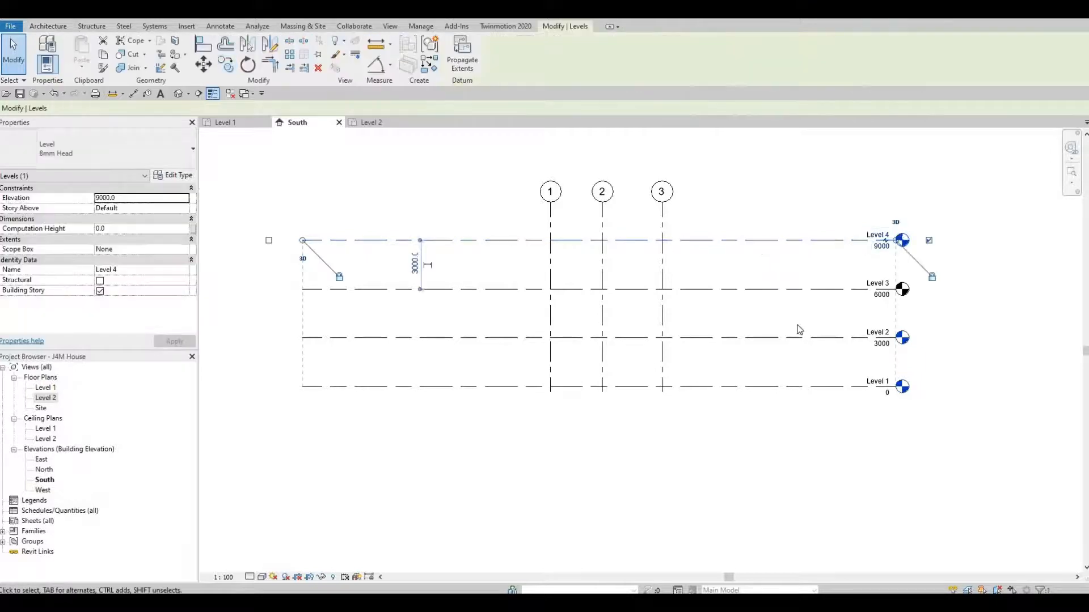
pyautogui.press('Delete')
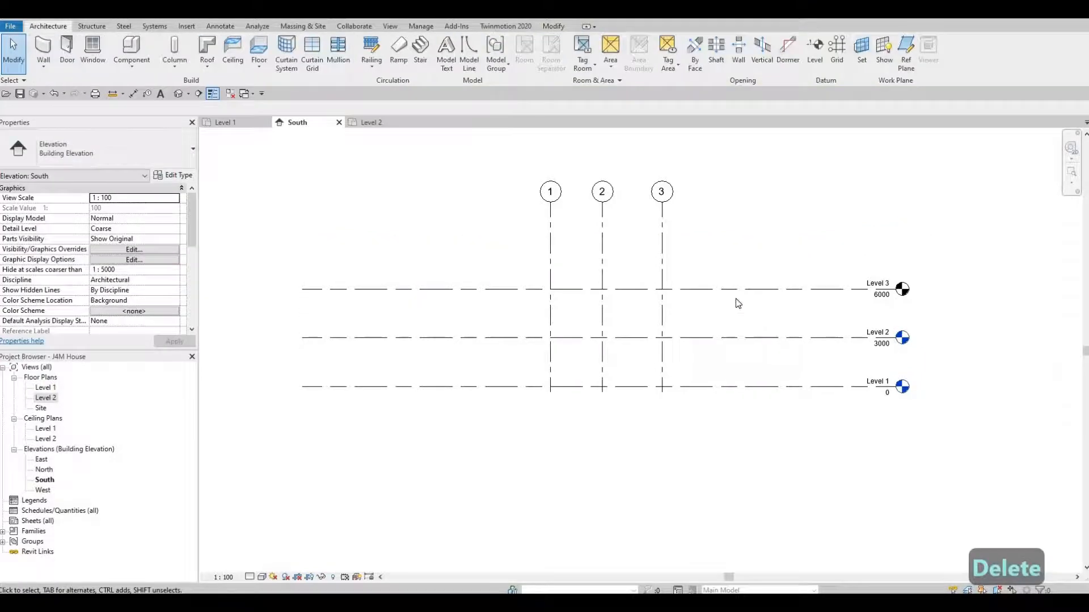
# Add a Level 3 floor plan through View > Plan Views > Floor Plan, then close its tab
pyautogui.click(390, 27)
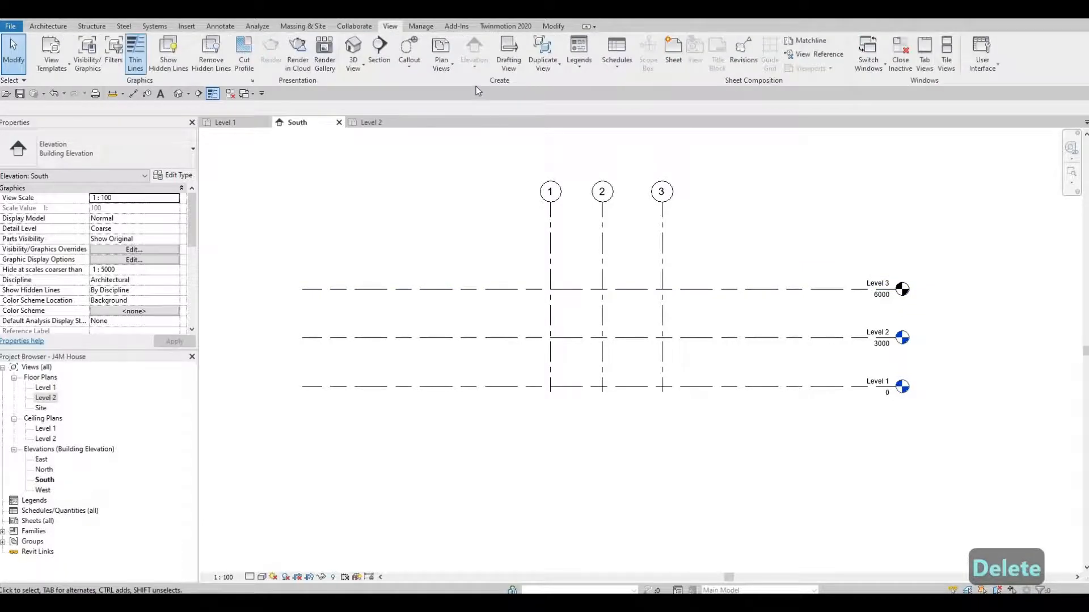
pyautogui.click(440, 68)
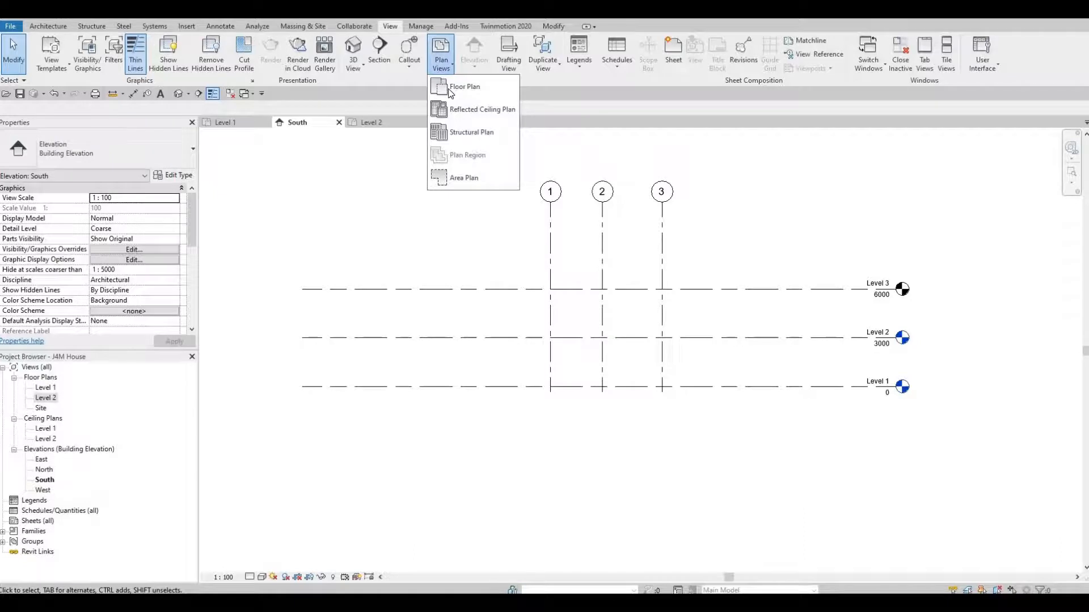
pyautogui.click(453, 93)
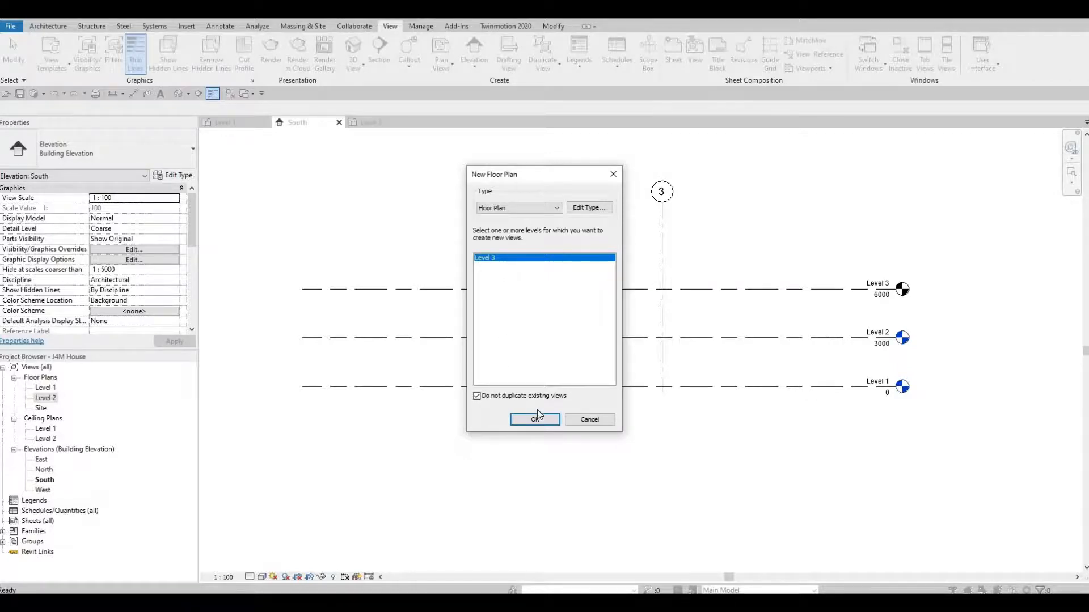
pyautogui.click(539, 424)
pyautogui.click(529, 420)
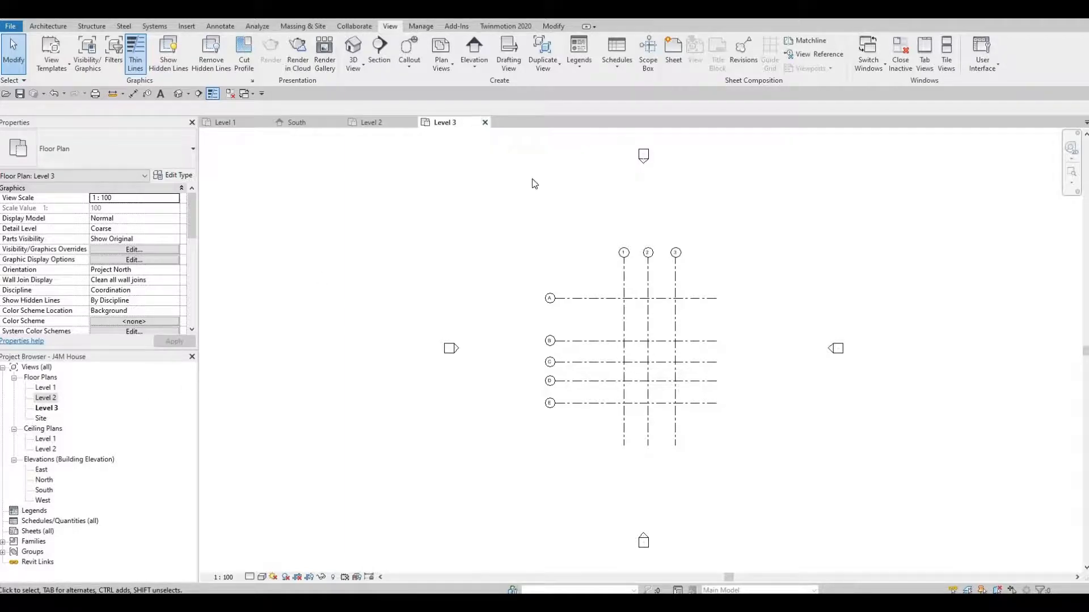
pyautogui.click(486, 123)
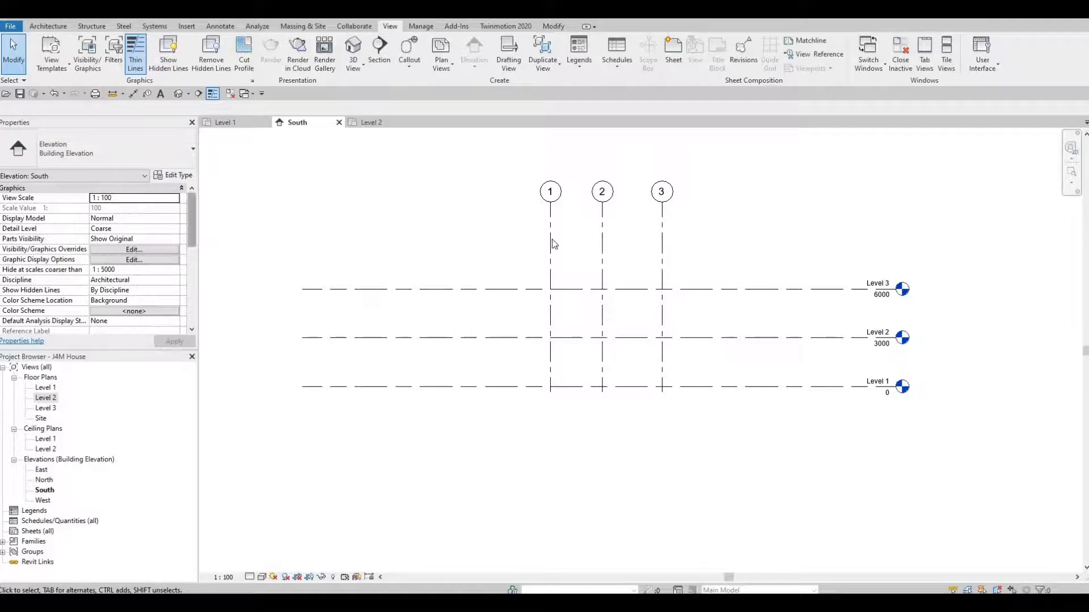
# Move grid 1's heads near Level 3 in South, and raise grid A's bubbles above Level 3 in East
pyautogui.click(549, 217)
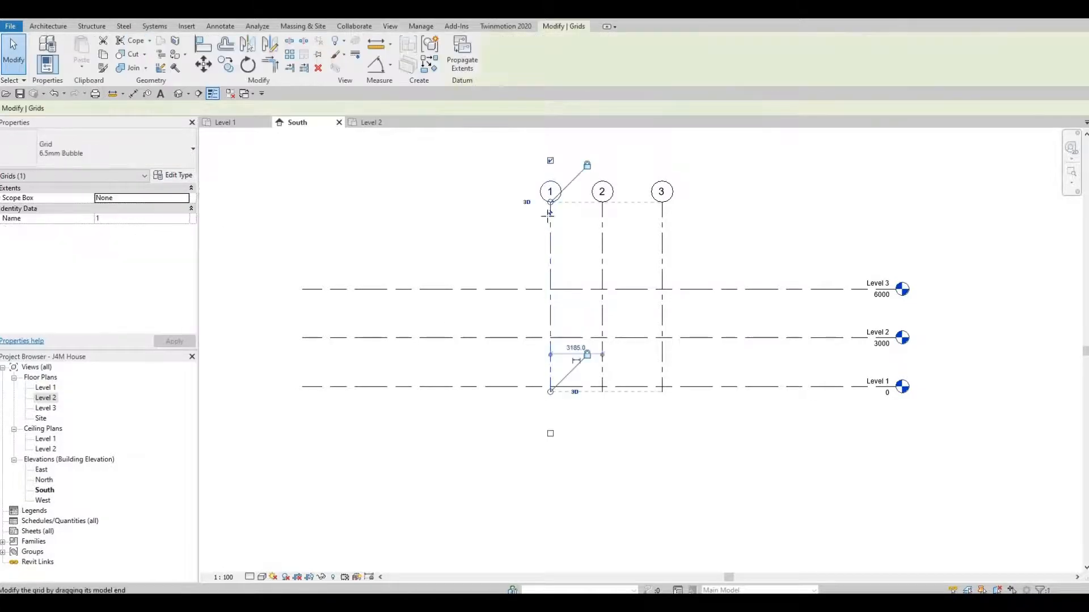
pyautogui.moveTo(548, 233); pyautogui.dragTo(548, 256)
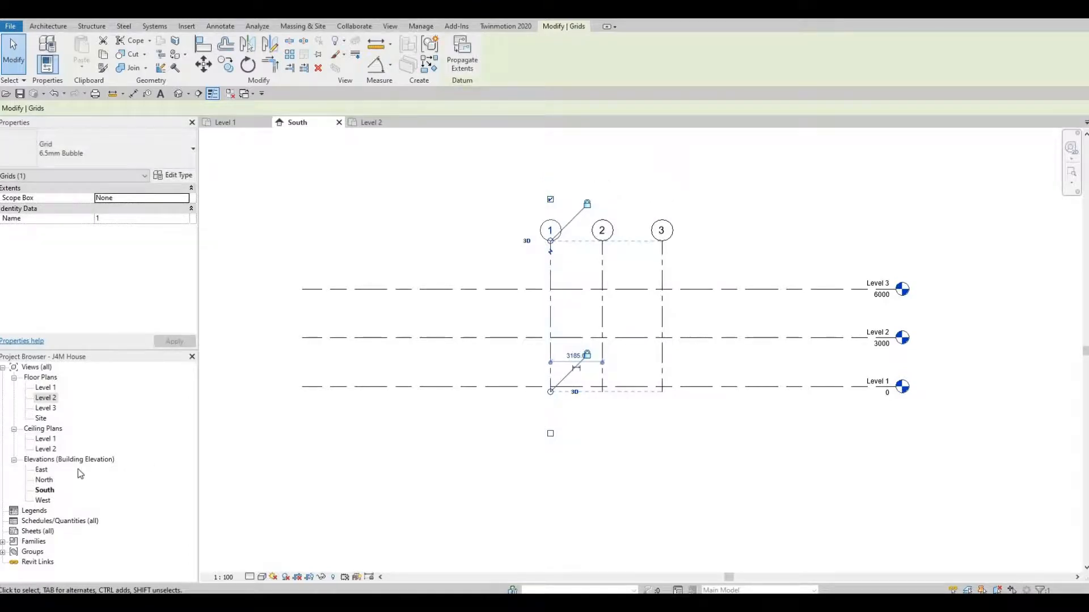
pyautogui.doubleClick(41, 471)
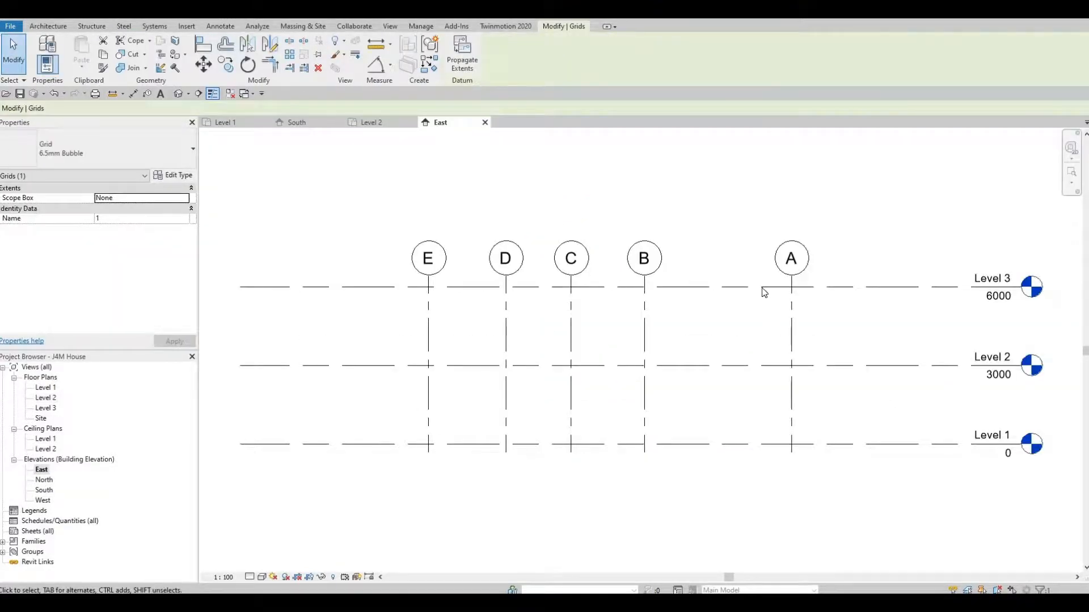
pyautogui.scroll(-2, 747, 283)
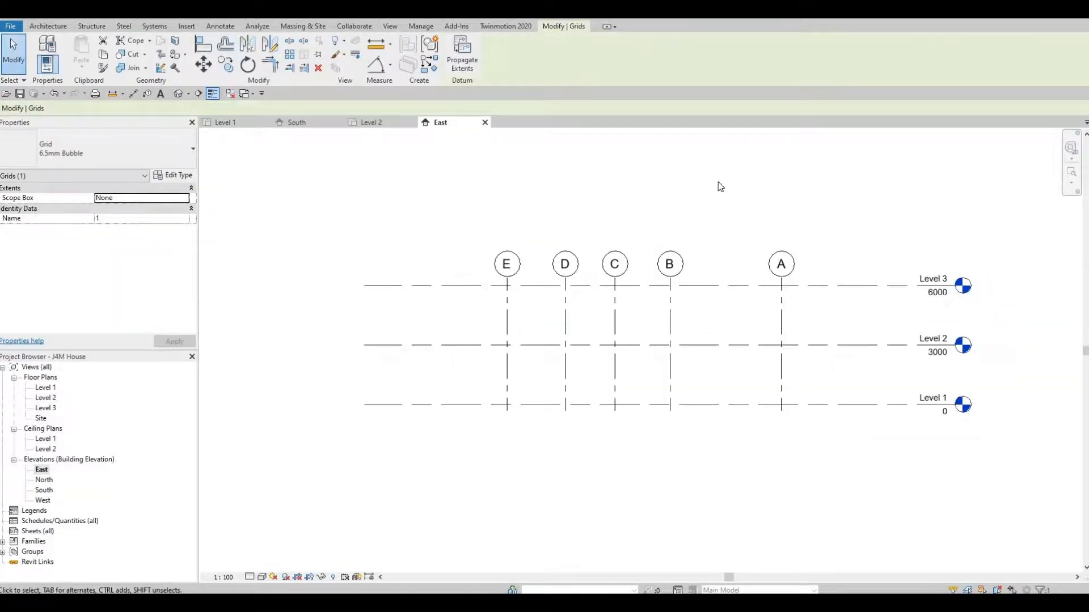
pyautogui.click(782, 284)
pyautogui.moveTo(782, 277); pyautogui.dragTo(776, 215)
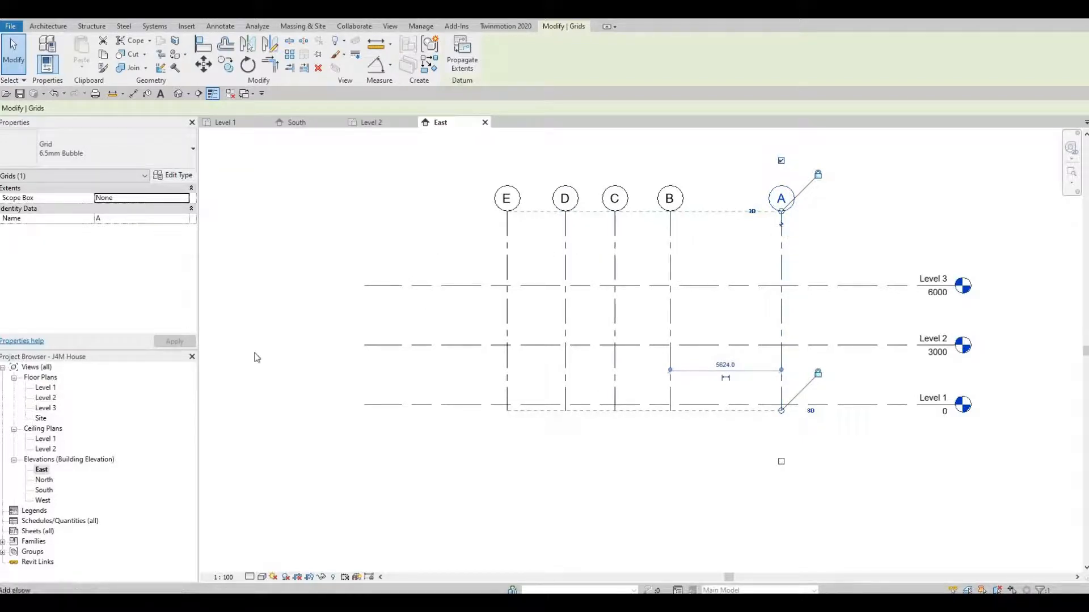
# Open the North, South and West elevation views
pyautogui.doubleClick(45, 481)
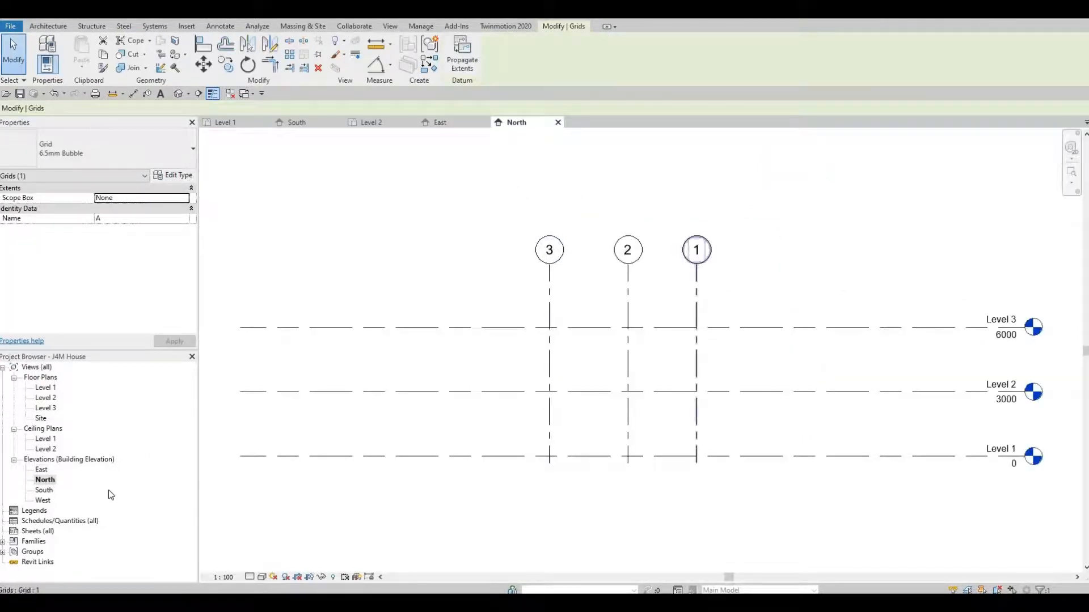
pyautogui.doubleClick(44, 491)
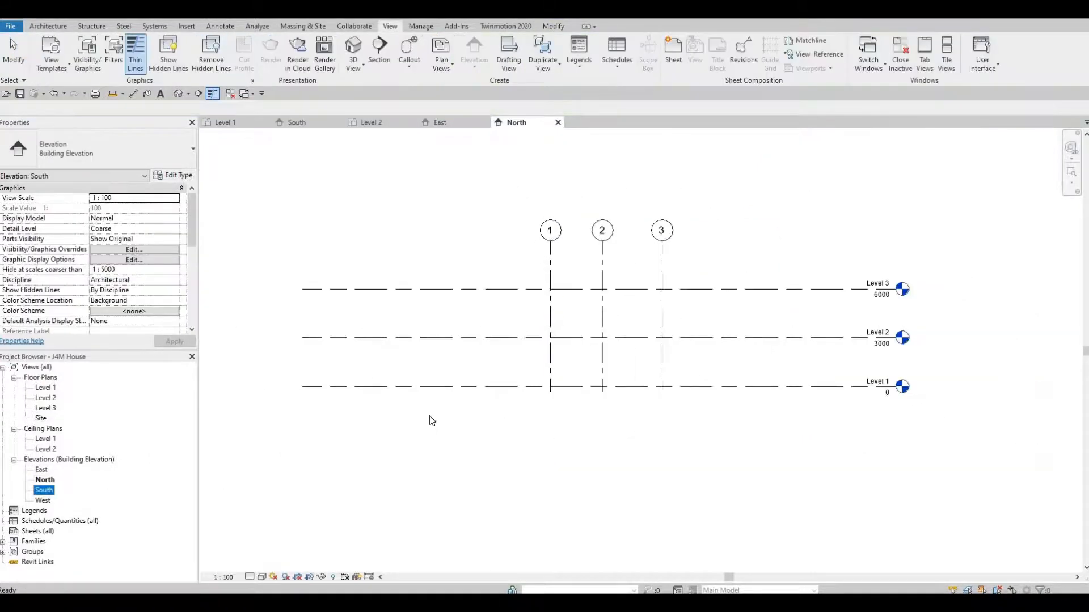
pyautogui.doubleClick(43, 501)
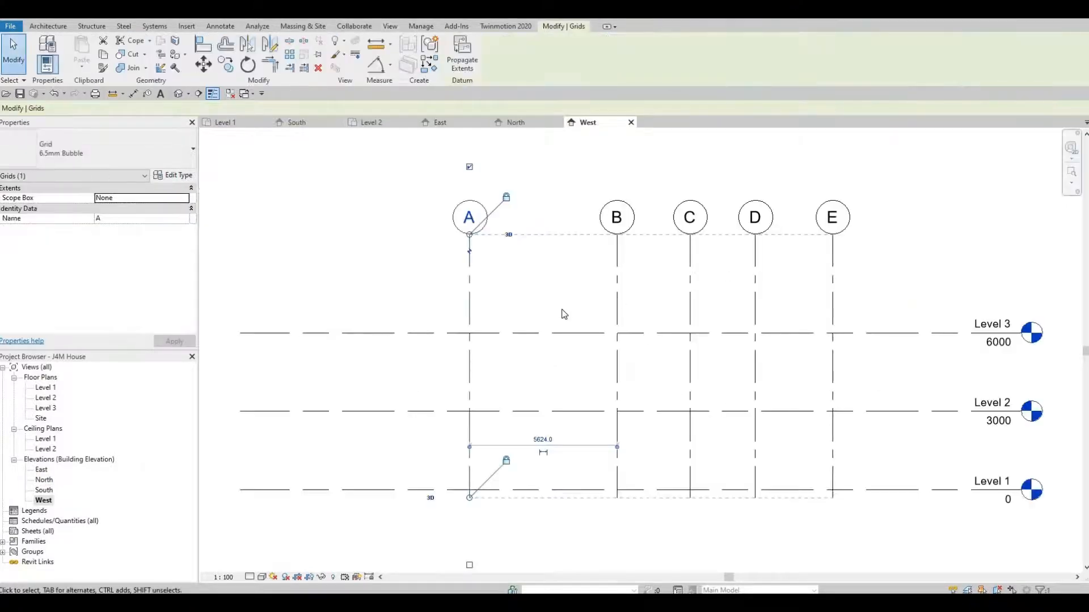
pyautogui.scroll(-1, 497, 343)
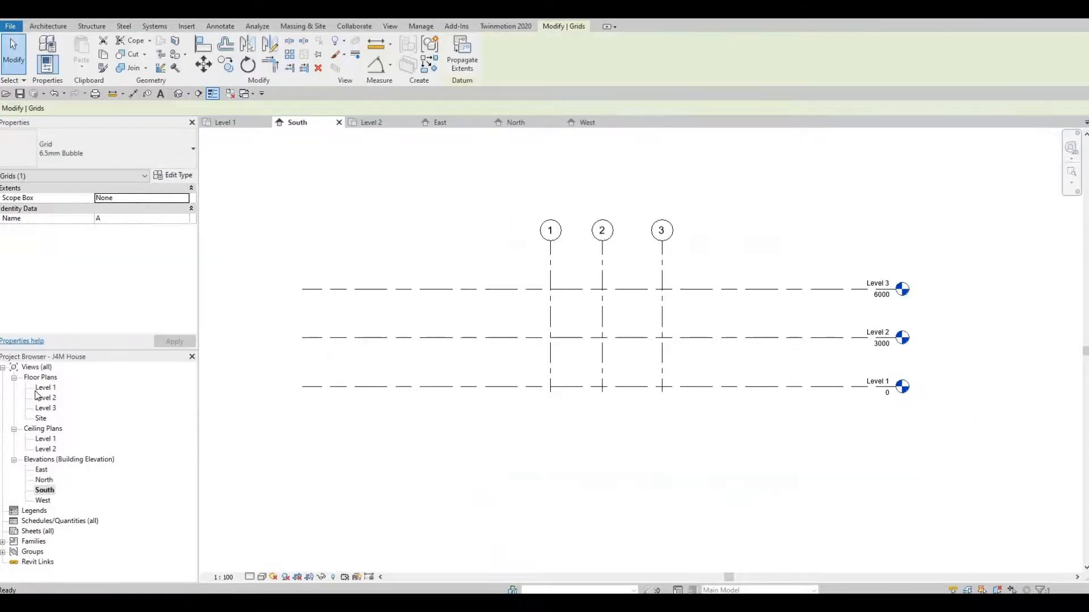
# Switch to the Level 1 plan, clear the grid selection and start the Wall tool
pyautogui.doubleClick(42, 389)
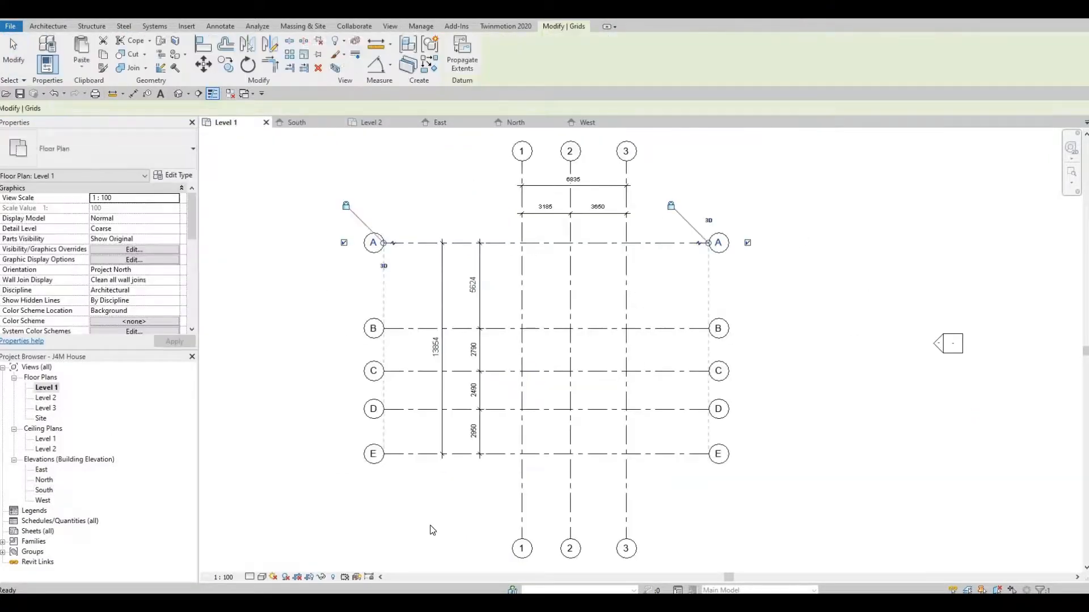
pyautogui.click(430, 527)
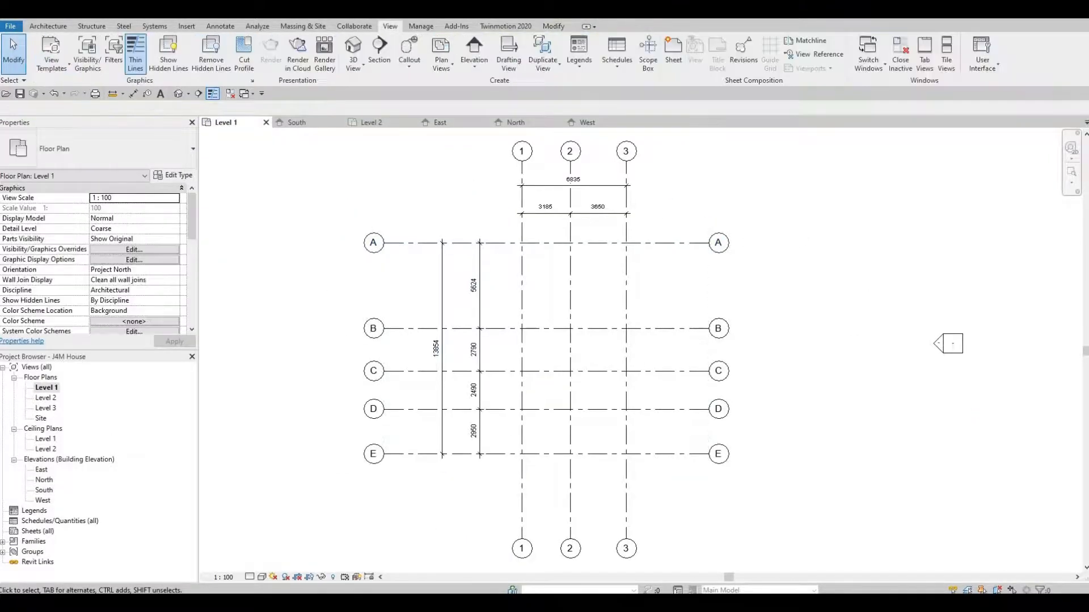
pyautogui.click(50, 27)
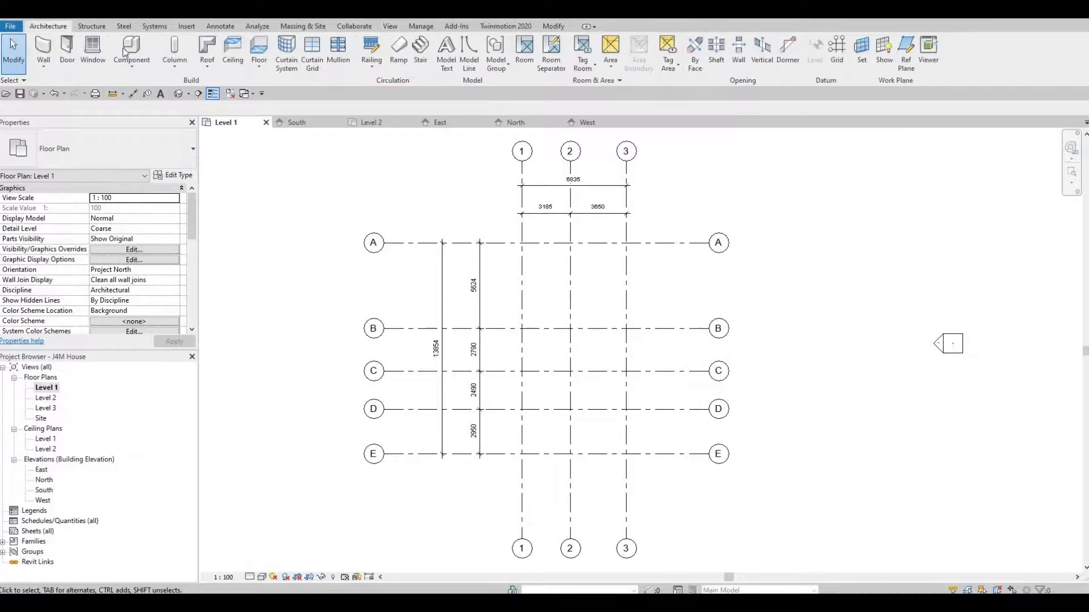
pyautogui.click(45, 46)
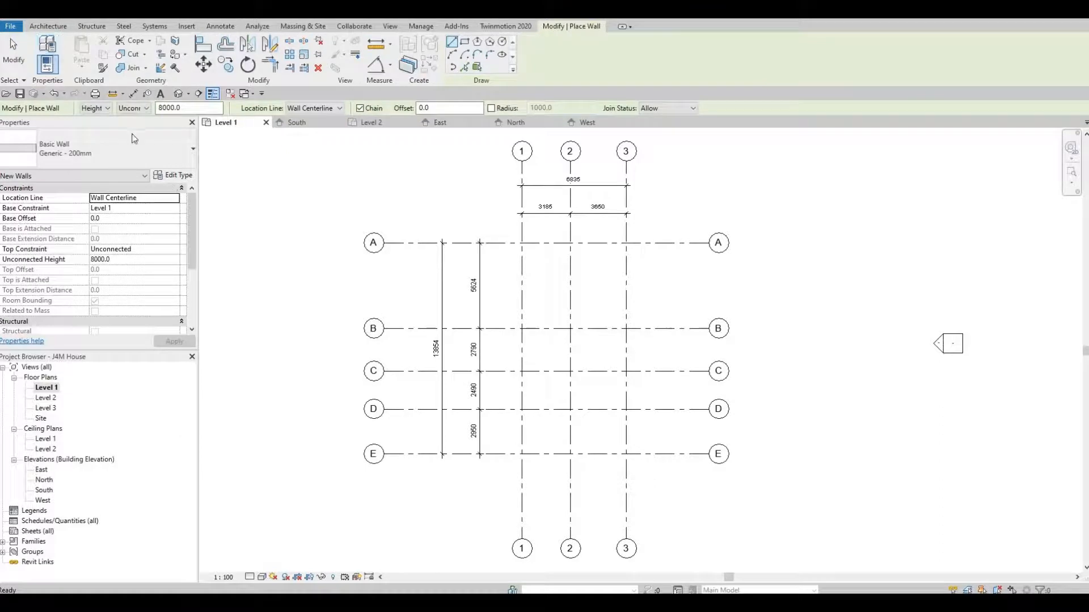
# Switch the wall type to Exterior - Brick on Mtl. Stud and duplicate it as EXTERIOR WALL 1
pyautogui.click(183, 180)
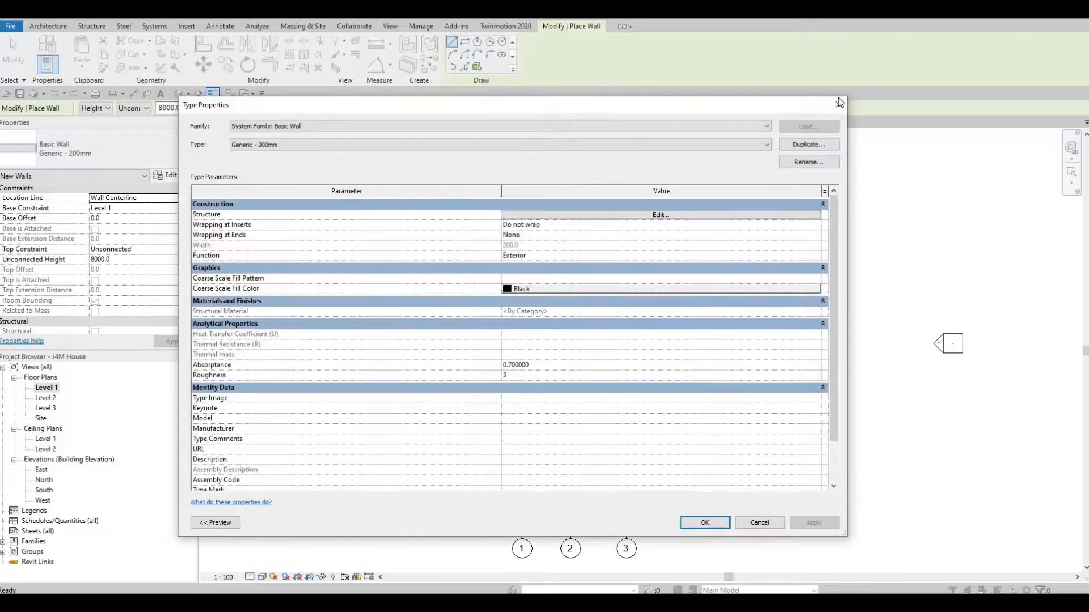
pyautogui.click(838, 104)
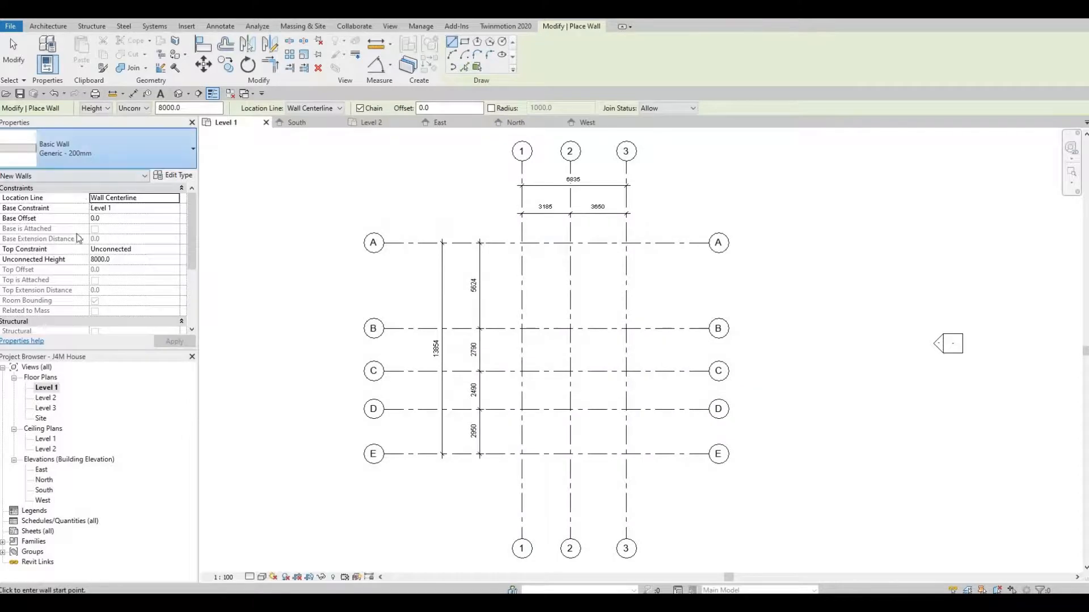
pyautogui.click(90, 148)
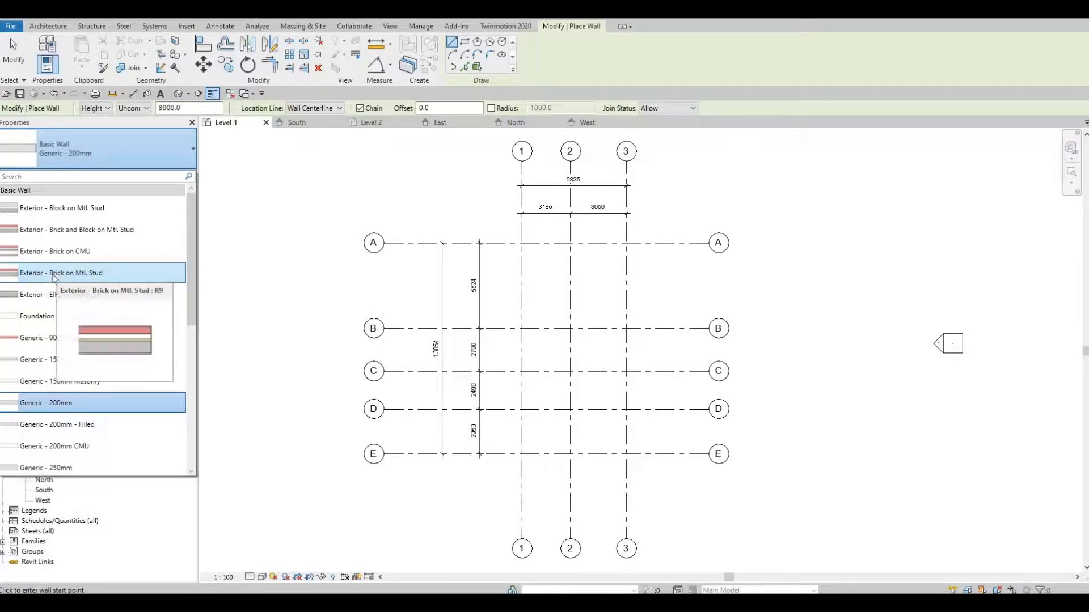
pyautogui.click(62, 272)
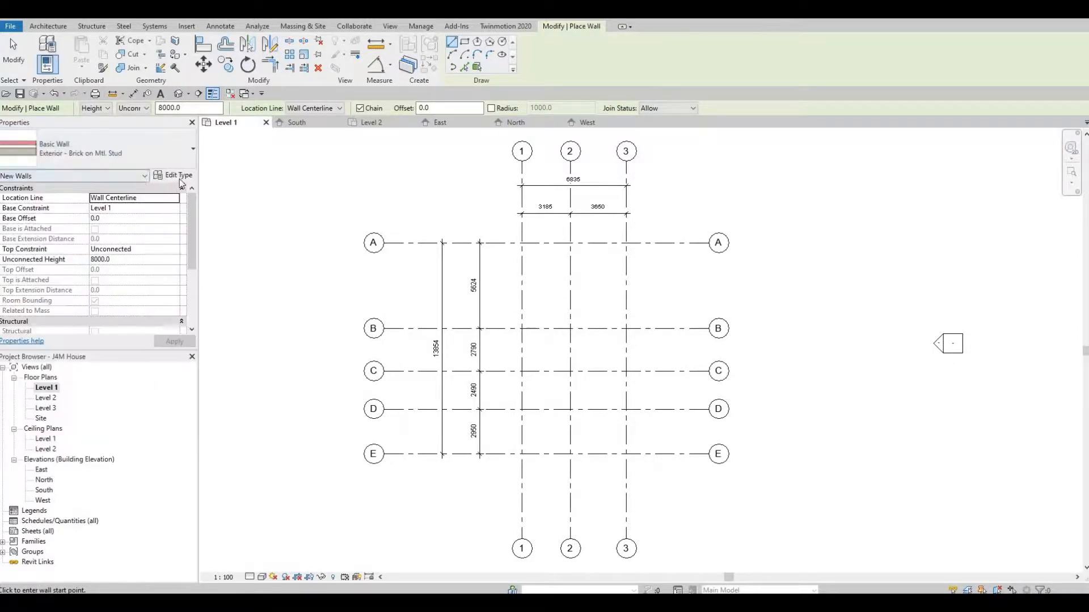
pyautogui.click(177, 175)
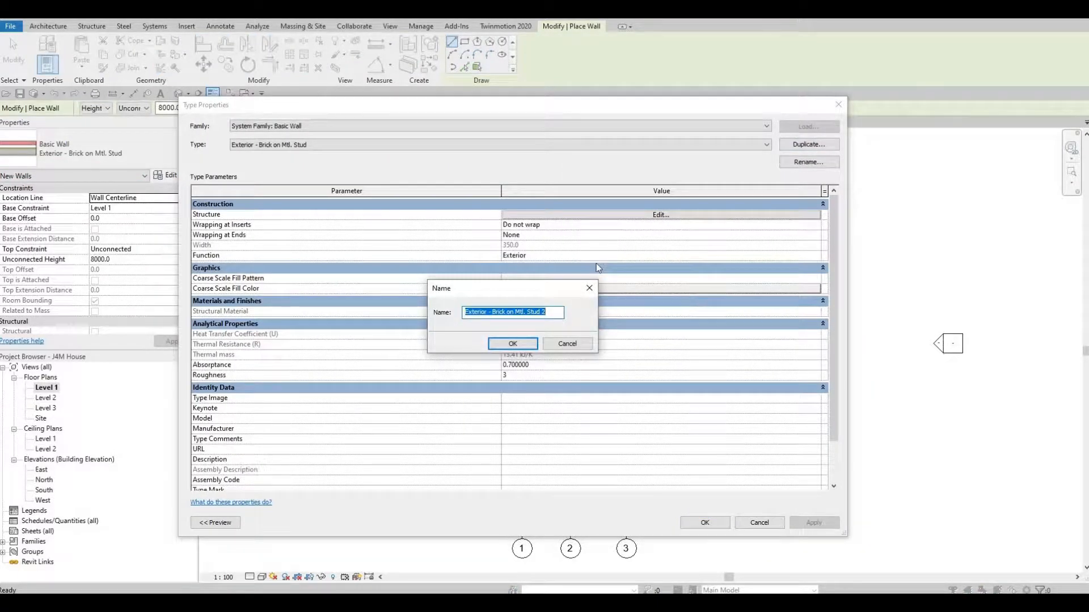
pyautogui.write('E')
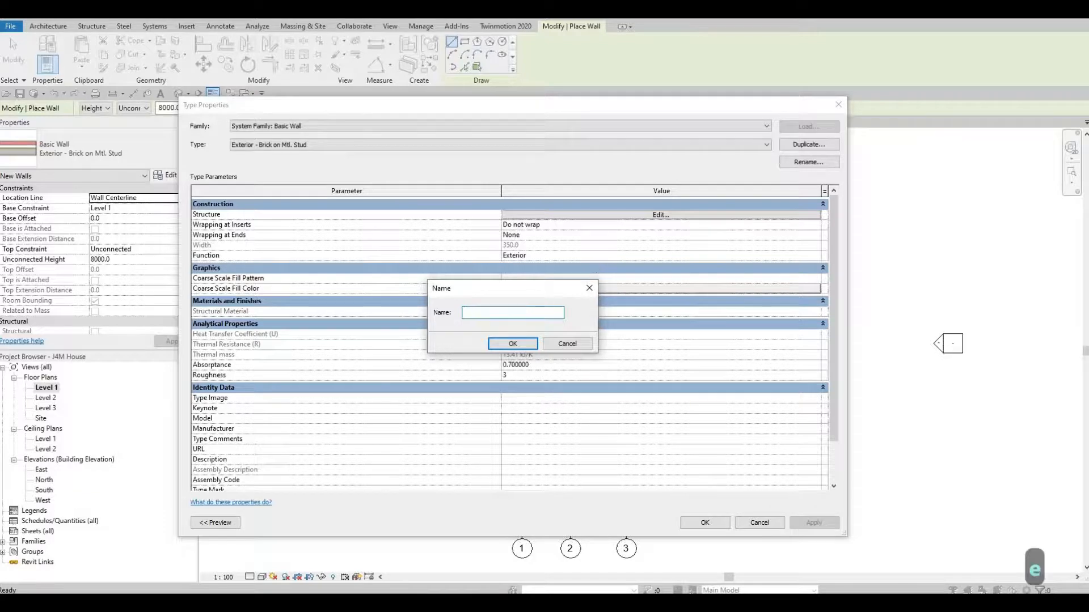
pyautogui.write('XTERIOR ')
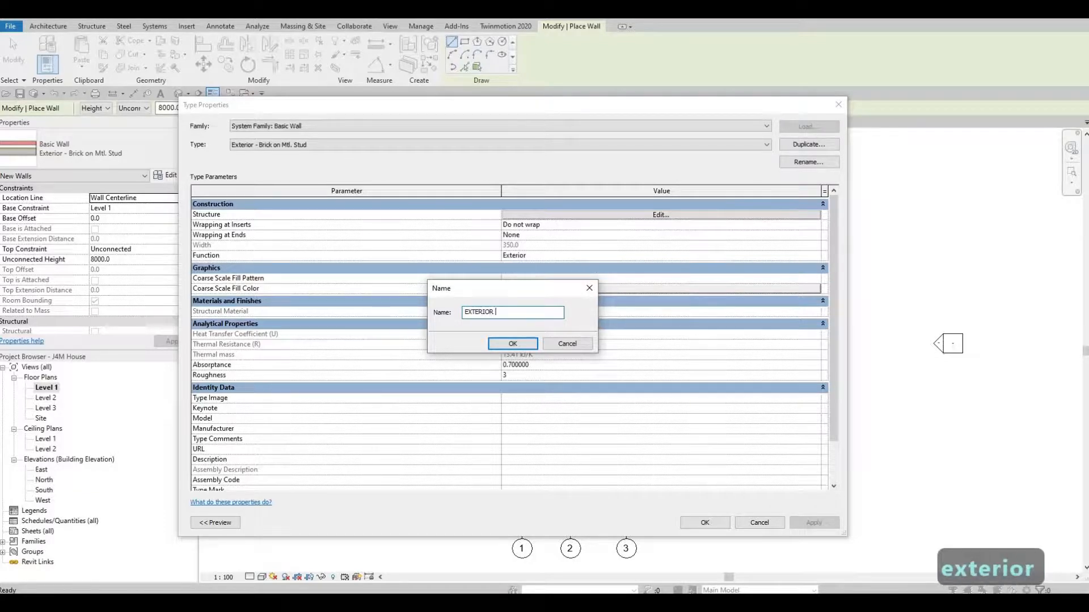
pyautogui.write('WALL 1')
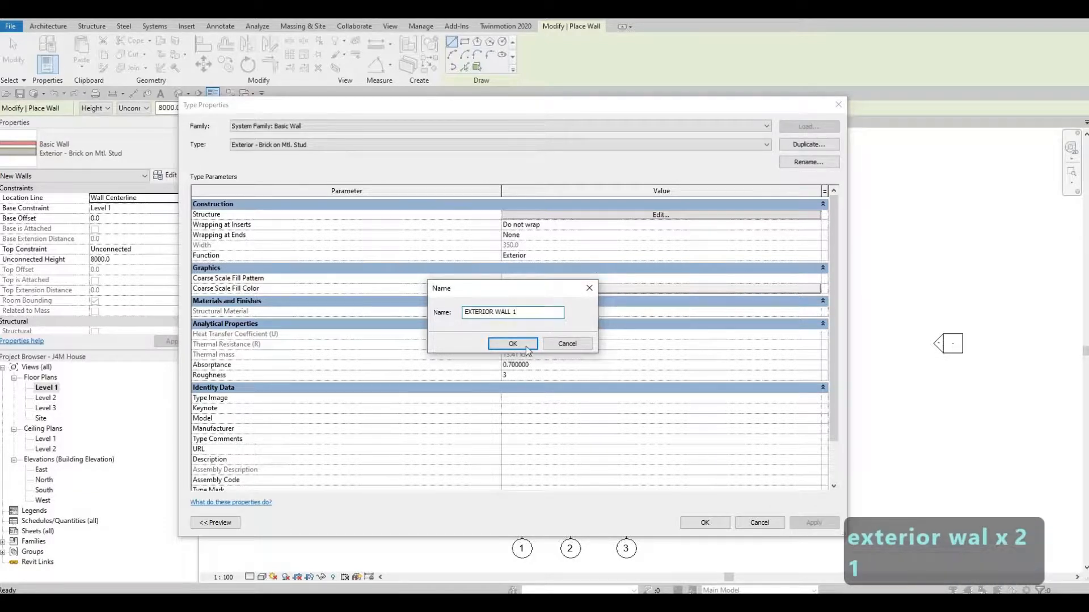
pyautogui.click(512, 345)
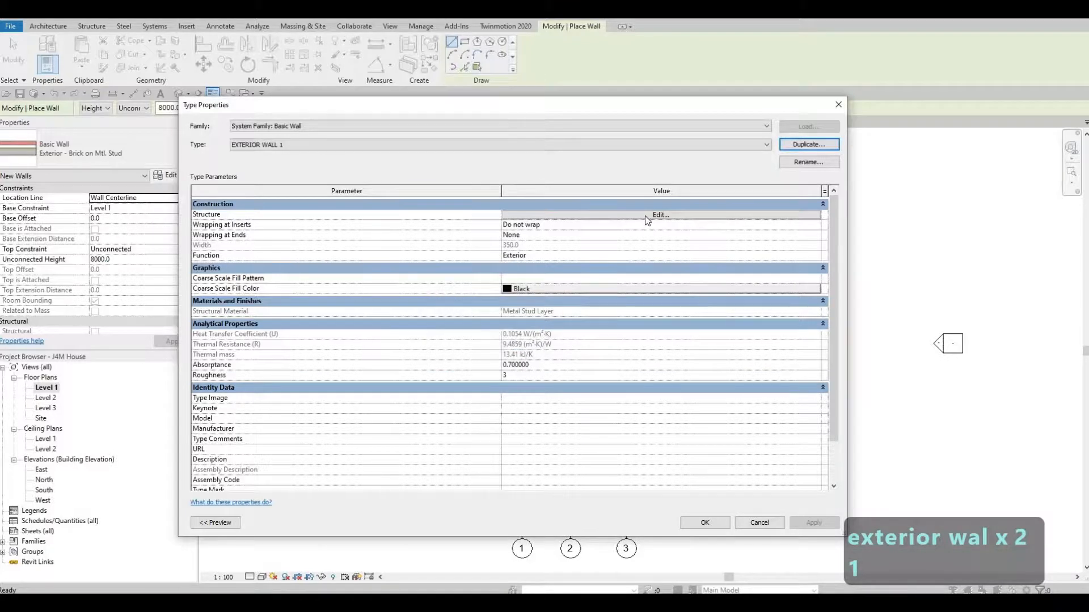
# Delete every layer of EXTERIOR WALL 1 except the Structure layer
pyautogui.click(570, 215)
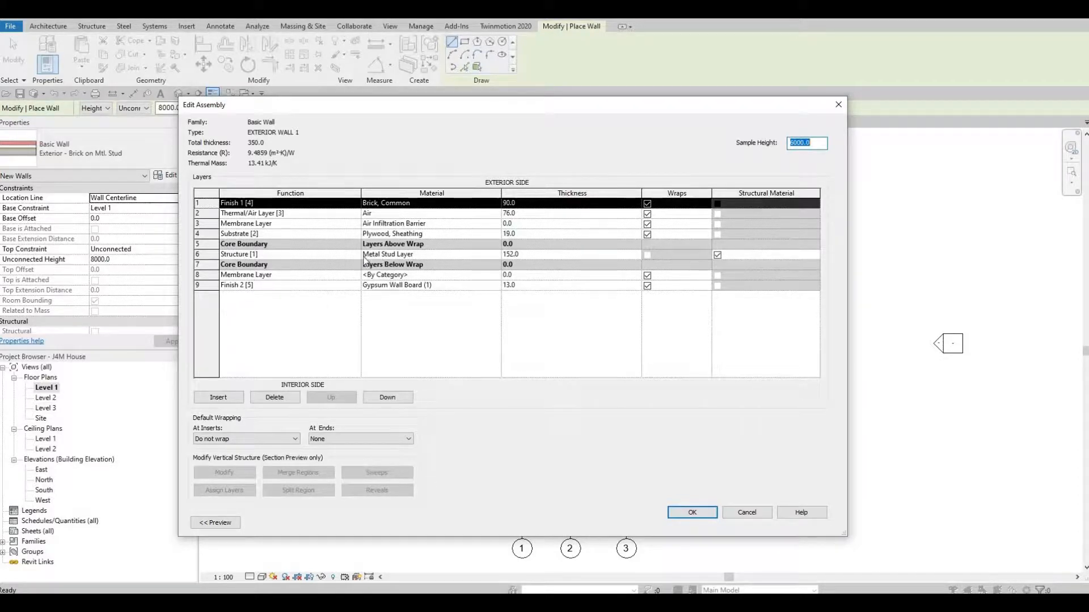
pyautogui.click(285, 397)
pyautogui.click(285, 398)
pyautogui.click(285, 398)
pyautogui.click(285, 397)
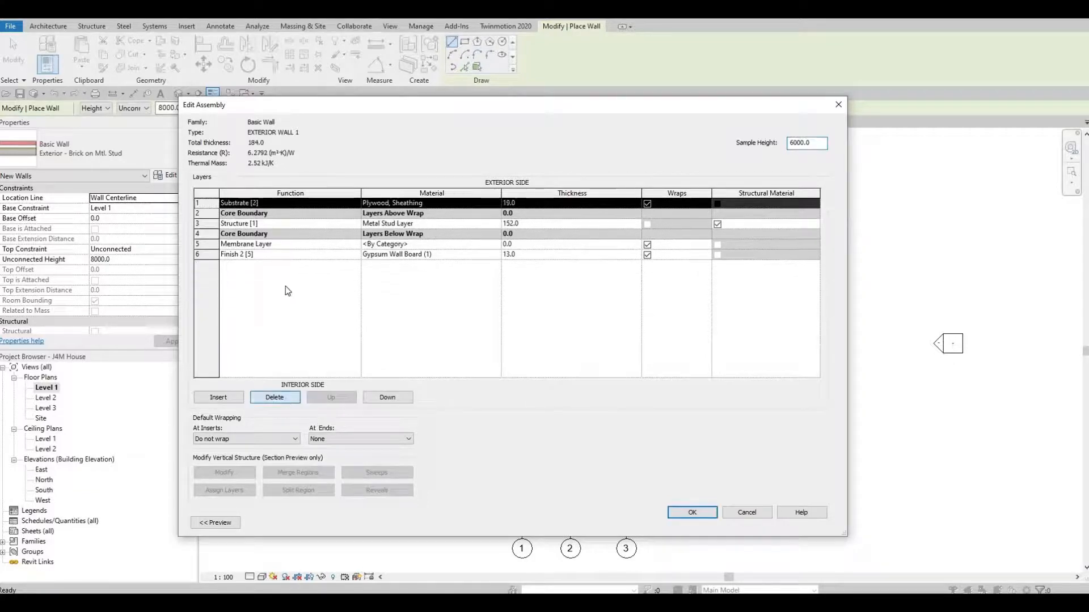
pyautogui.click(276, 235)
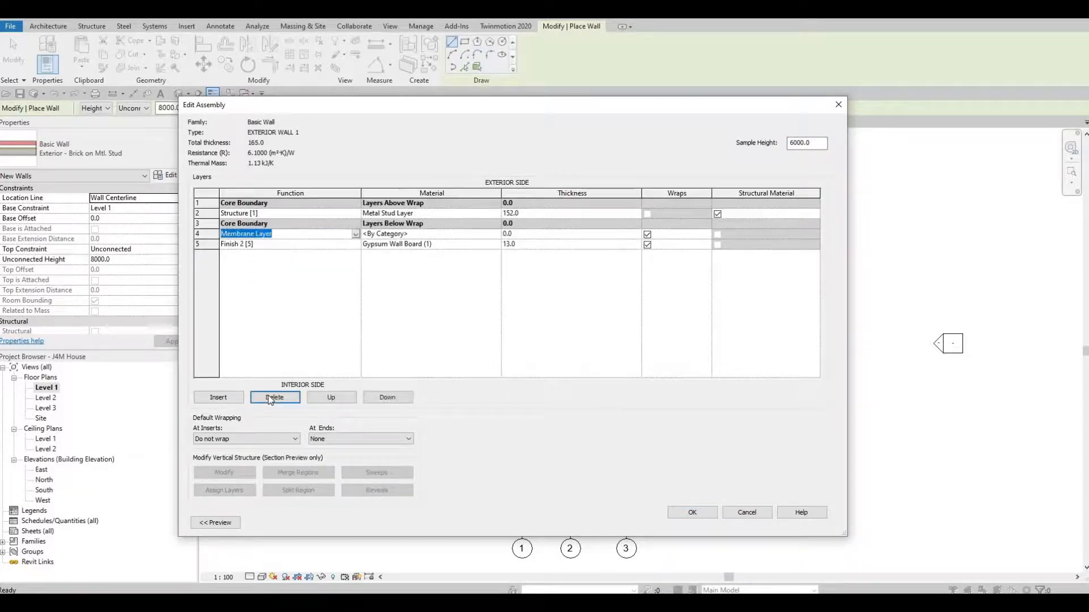
pyautogui.click(274, 398)
pyautogui.click(275, 398)
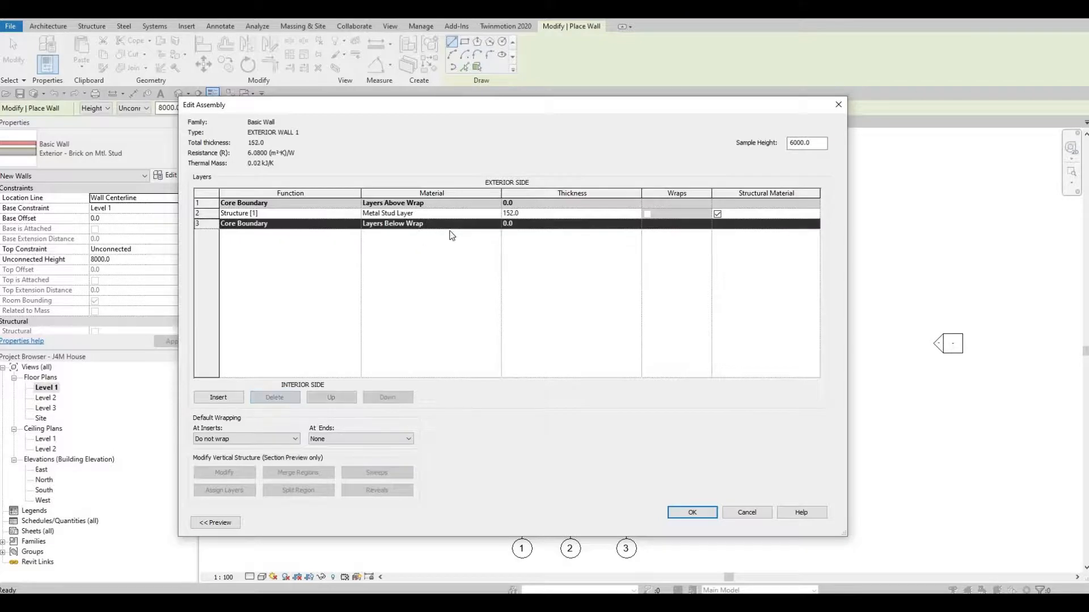
# Give the structure layer 150 thickness and Gypsum Wall Board material, then confirm both dialogs
pyautogui.click(547, 212)
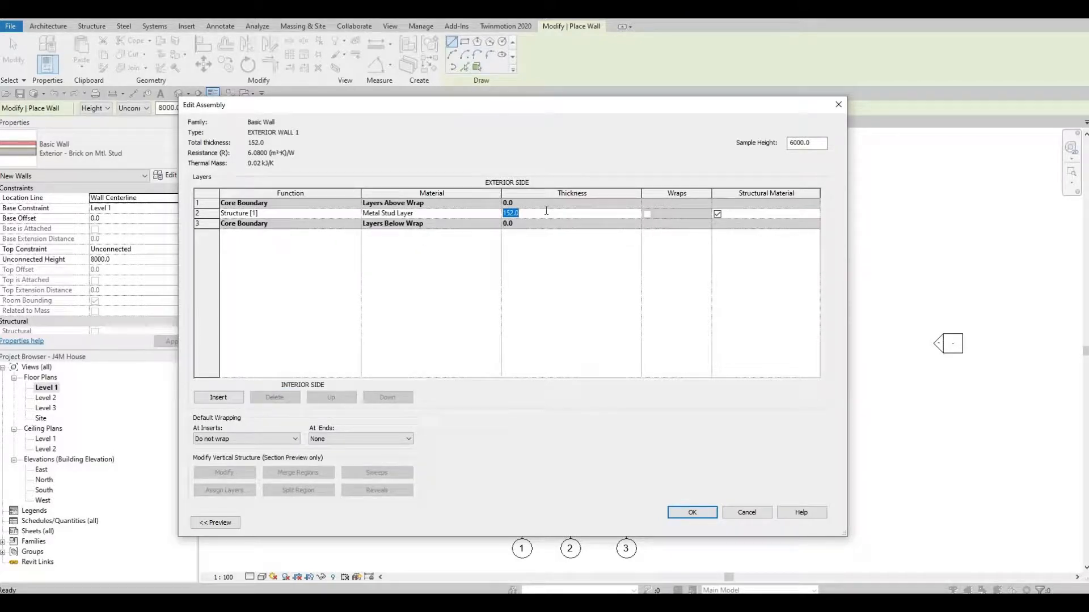
pyautogui.write('150')
pyautogui.press('Return')
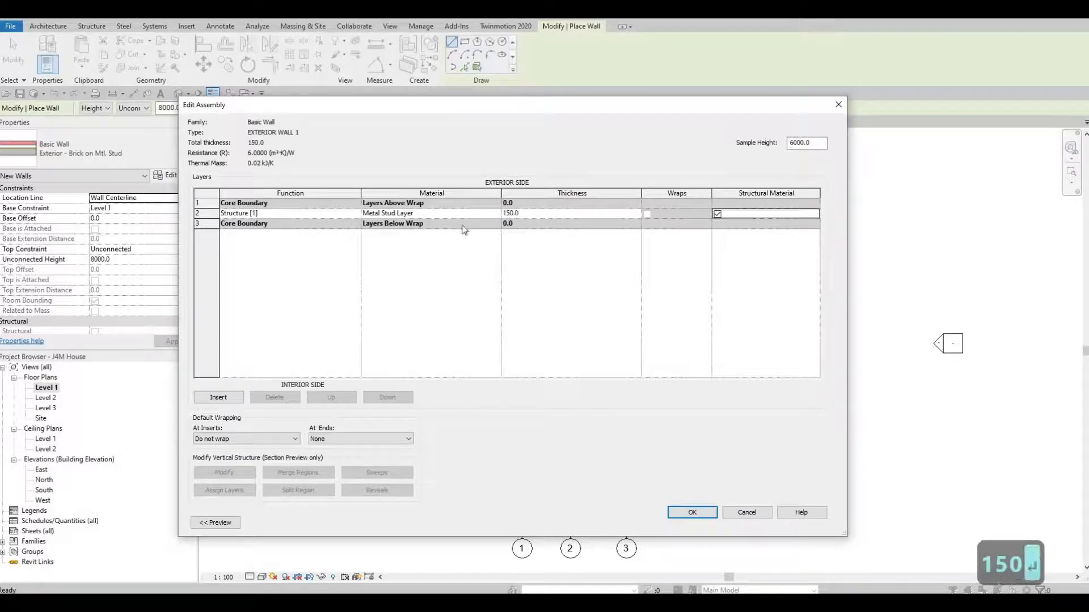
pyautogui.click(477, 212)
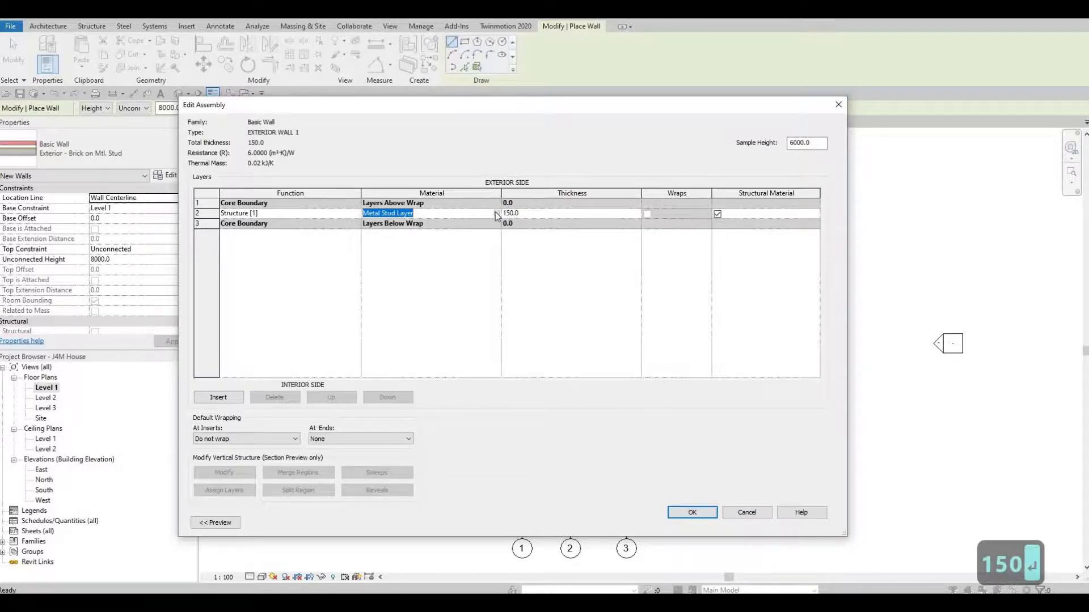
pyautogui.click(496, 212)
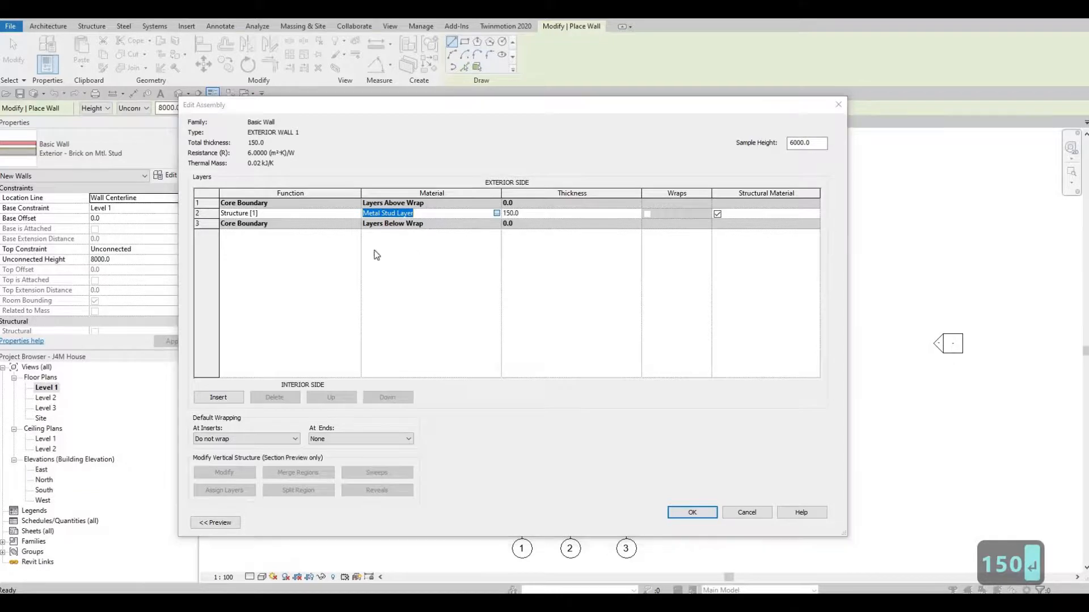
pyautogui.scroll(-3, 331, 224)
pyautogui.scroll(-5, 330, 222)
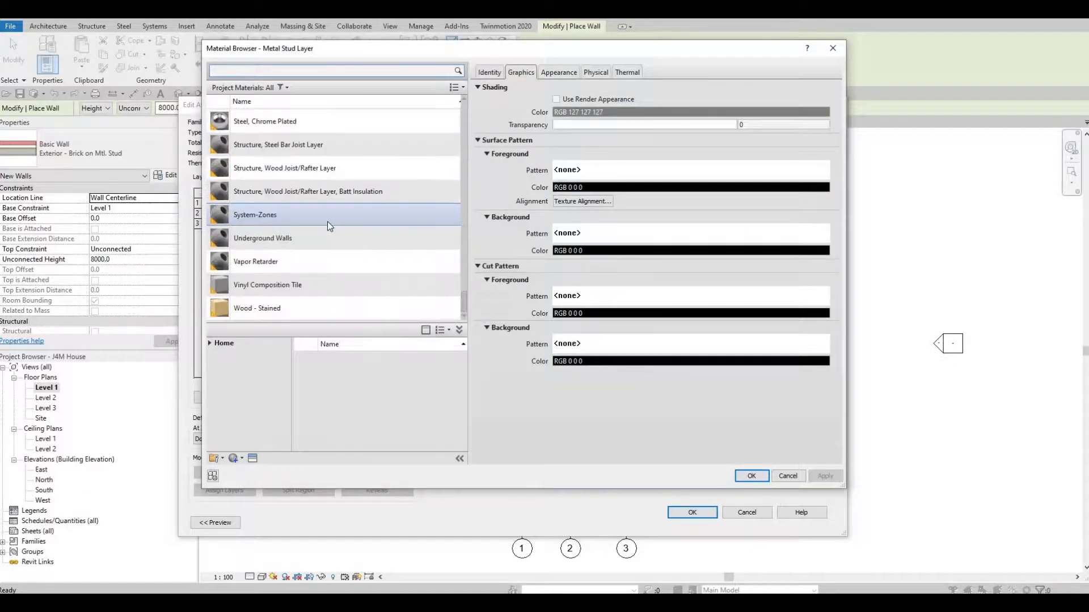
pyautogui.scroll(10, 319, 195)
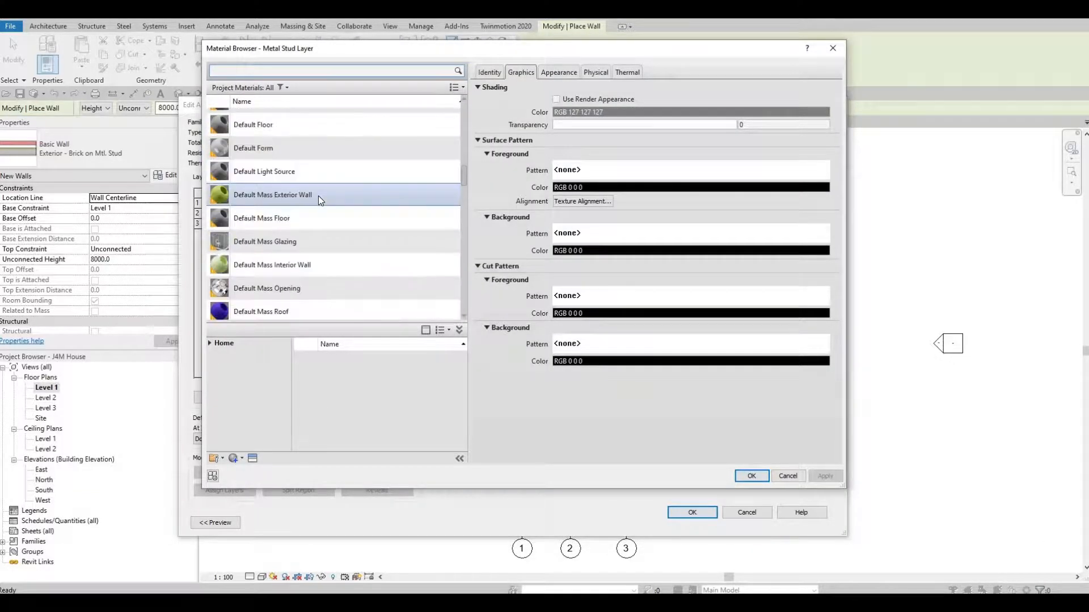
pyautogui.scroll(8, 318, 195)
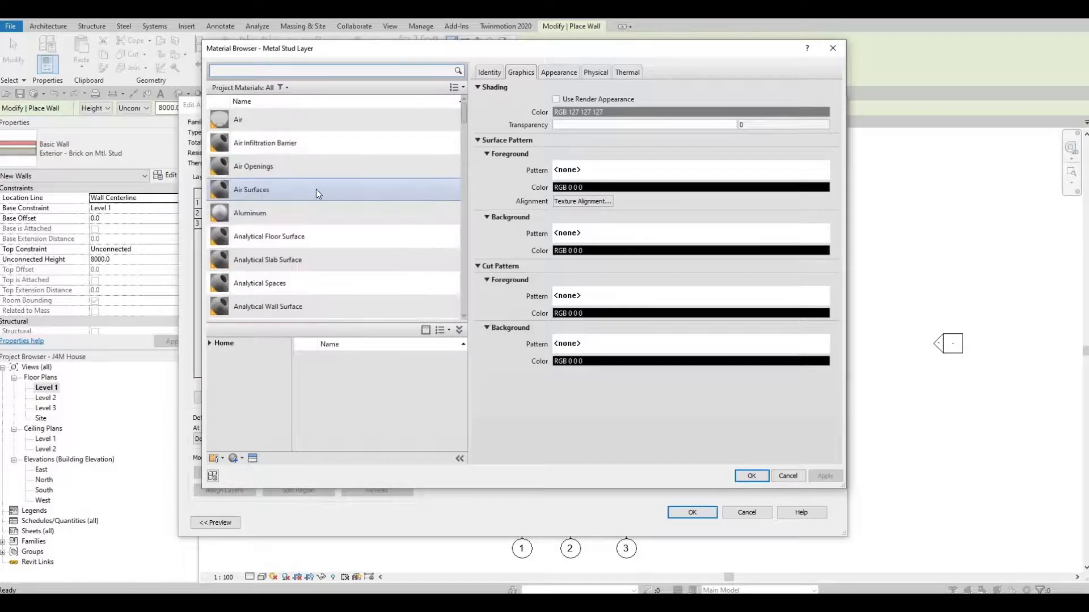
pyautogui.scroll(-5, 315, 189)
pyautogui.scroll(-6, 316, 189)
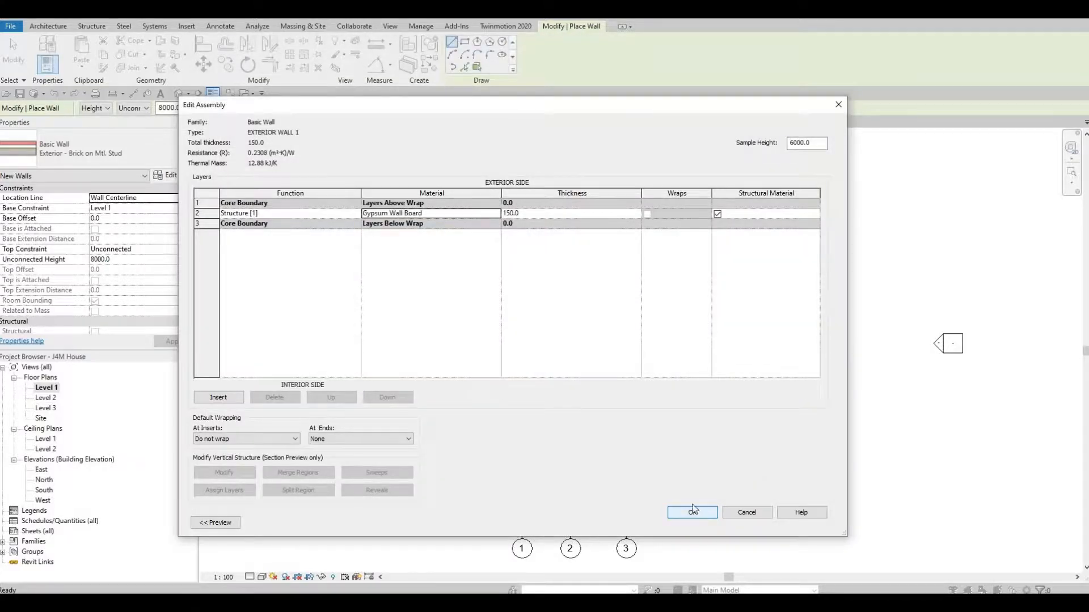
pyautogui.click(701, 513)
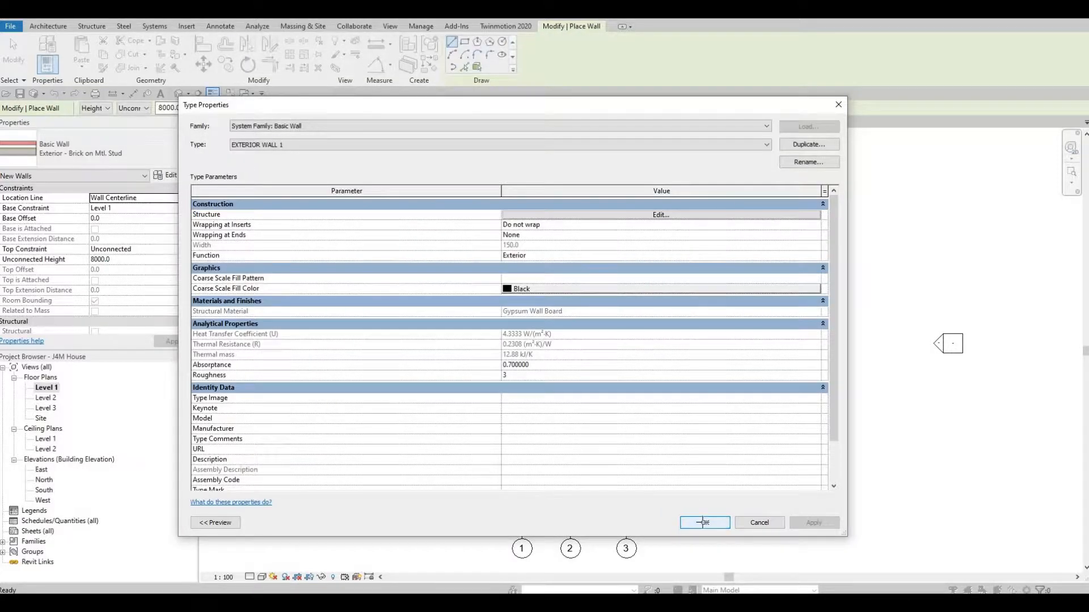
pyautogui.click(704, 523)
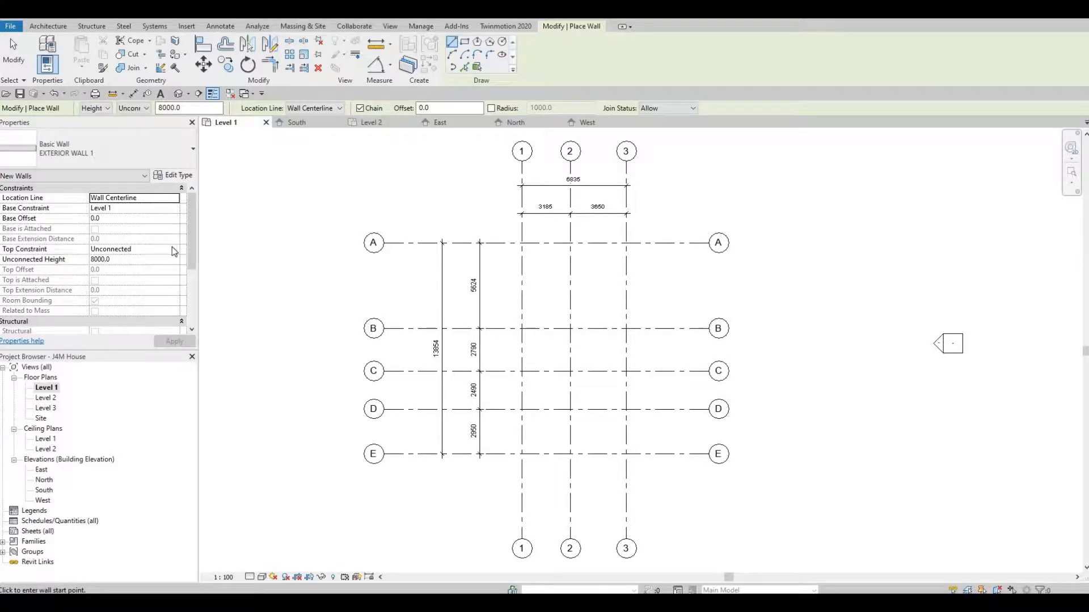
# Set the wall's Top Constraint to Up to level: Level 2 and apply it
pyautogui.click(122, 251)
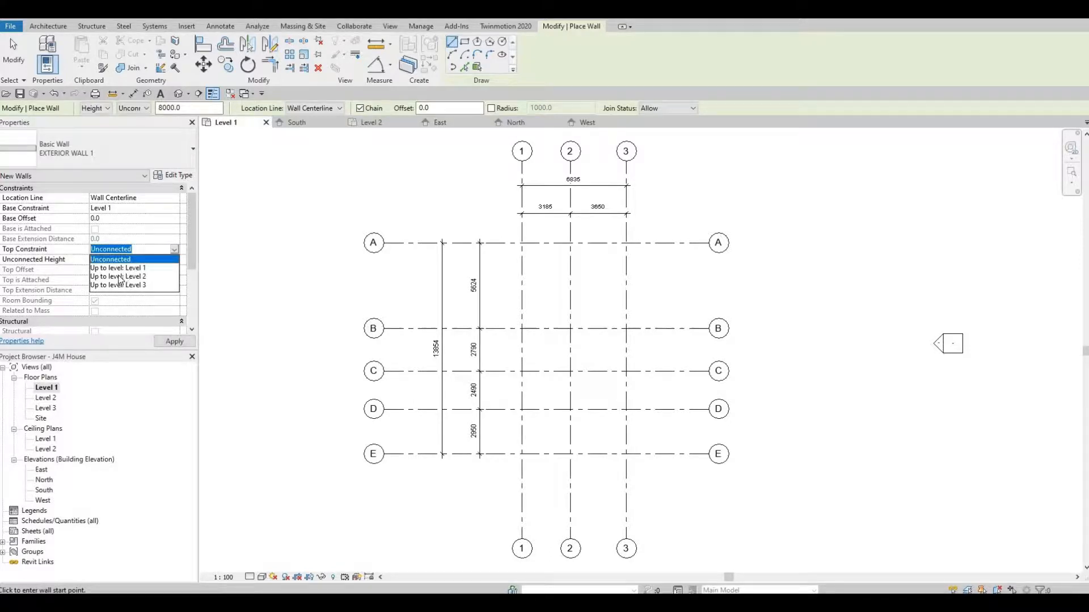
pyautogui.click(121, 277)
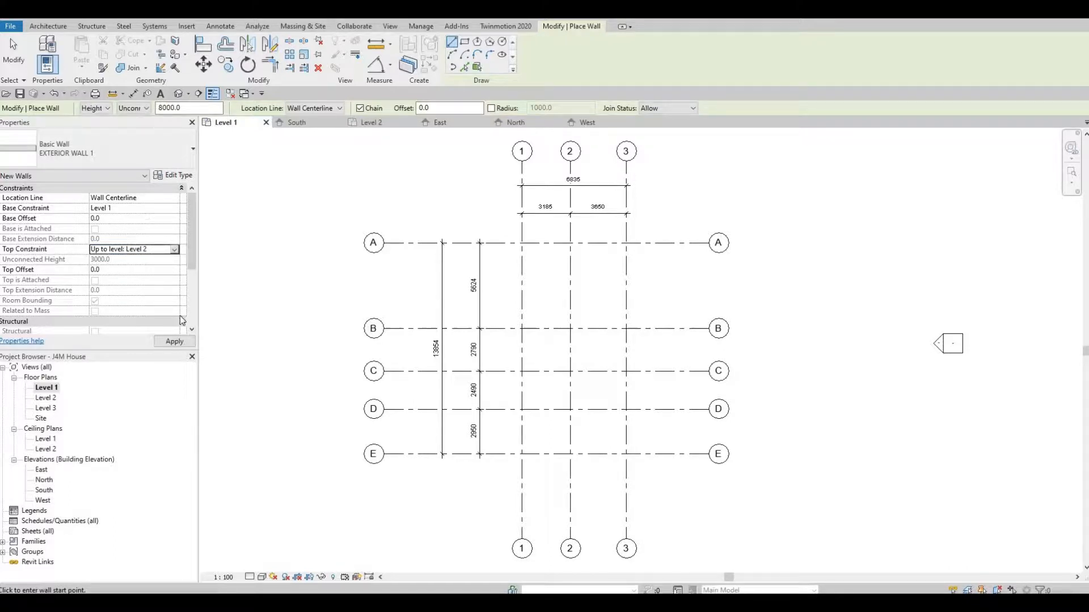
pyautogui.click(174, 342)
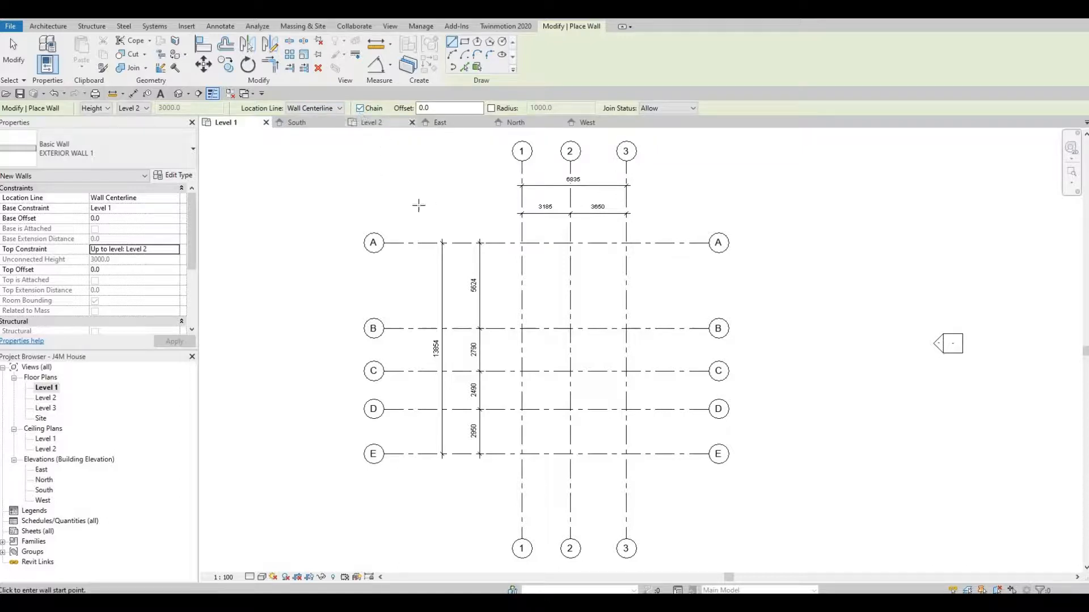
# Draw exterior walls from grid 1/A to grid 3, down grid 3 to E, then along E to grid 2
pyautogui.moveTo(423, 265); pyautogui.dragTo(319, 274, button='middle')
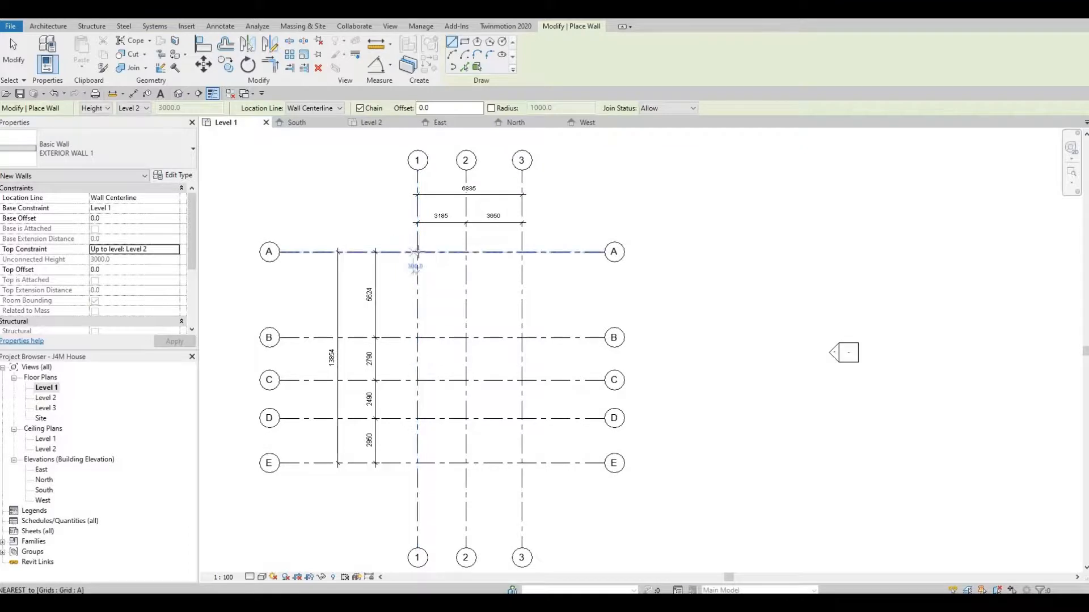
pyautogui.click(417, 252)
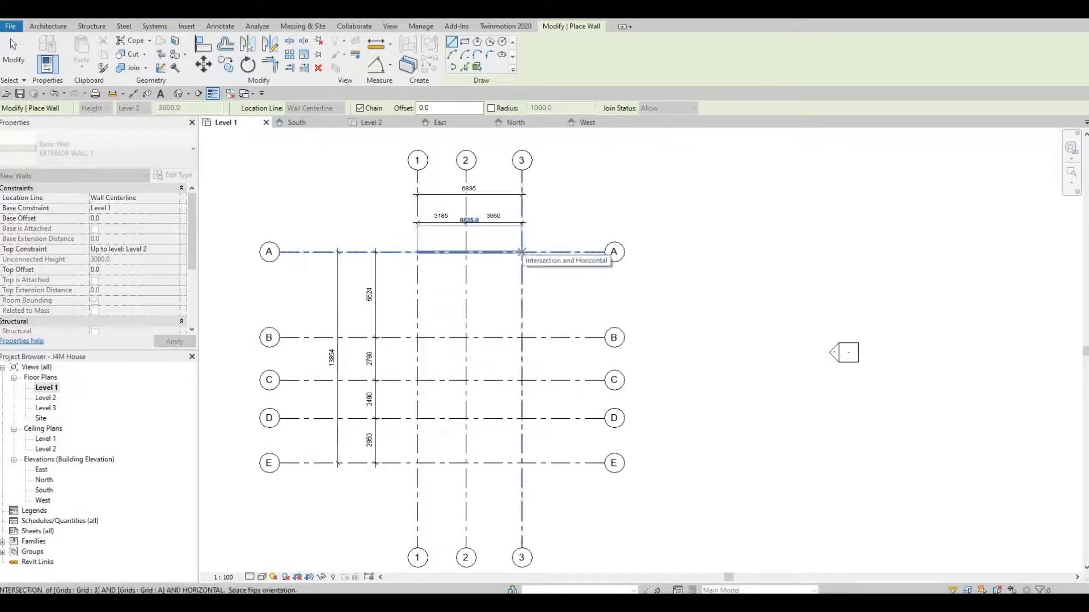
pyautogui.click(521, 251)
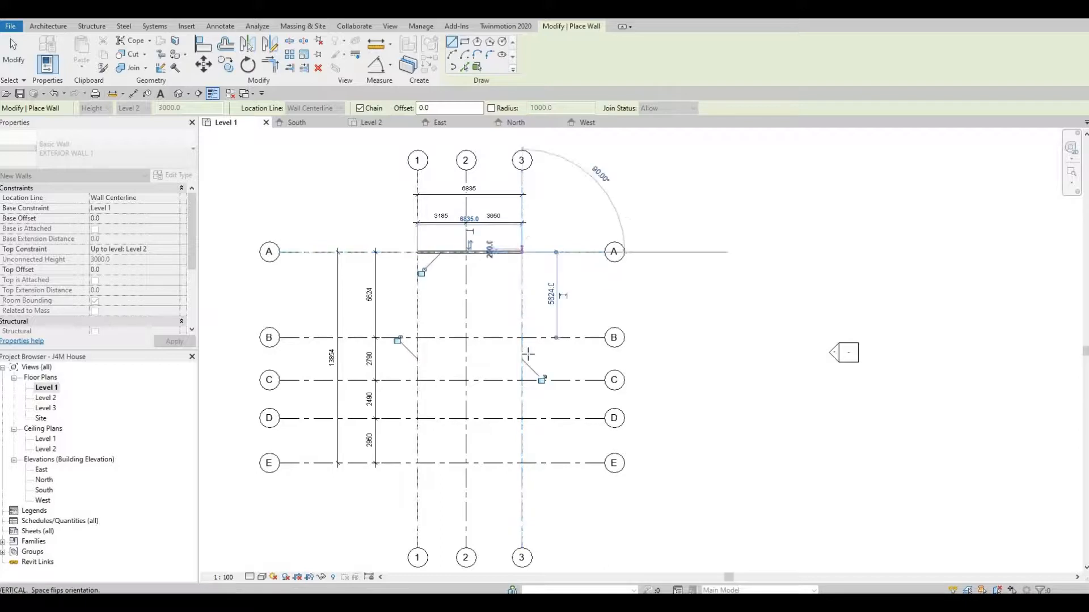
pyautogui.click(522, 464)
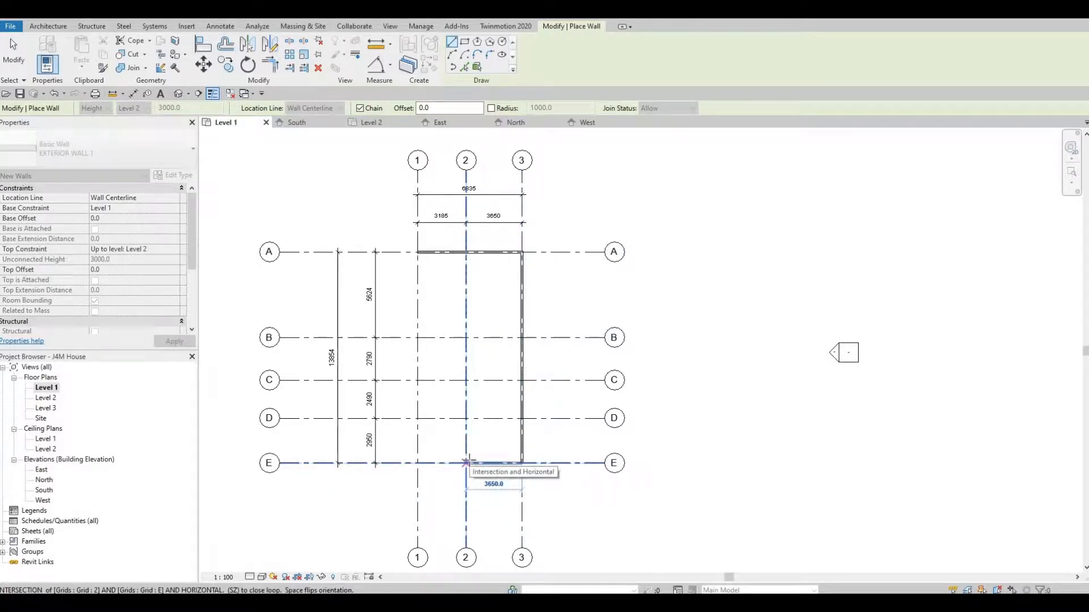
pyautogui.click(466, 464)
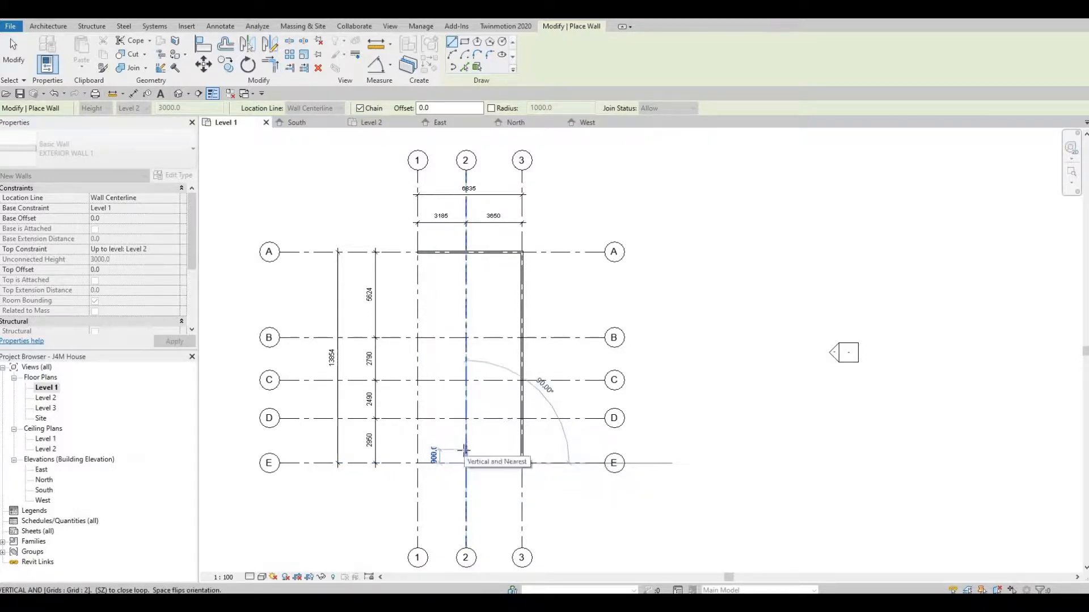
pyautogui.scroll(3, 462, 448)
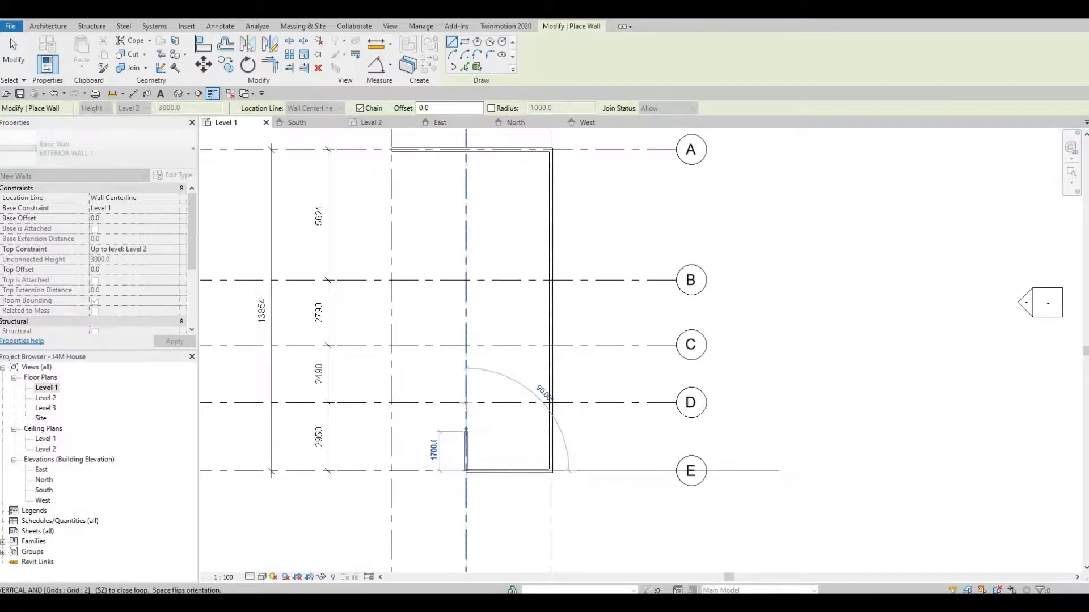
# Close the outline with walls from grid 2/D along grid D to grid 1, then up to grid A
pyautogui.click(466, 403)
pyautogui.scroll(-2, 462, 403)
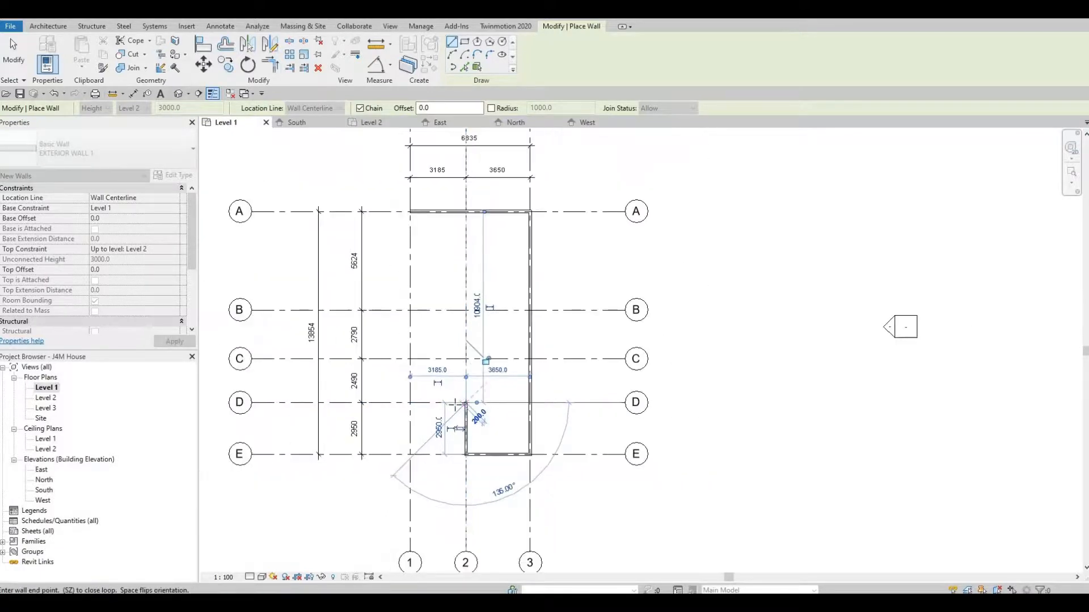
pyautogui.click(410, 405)
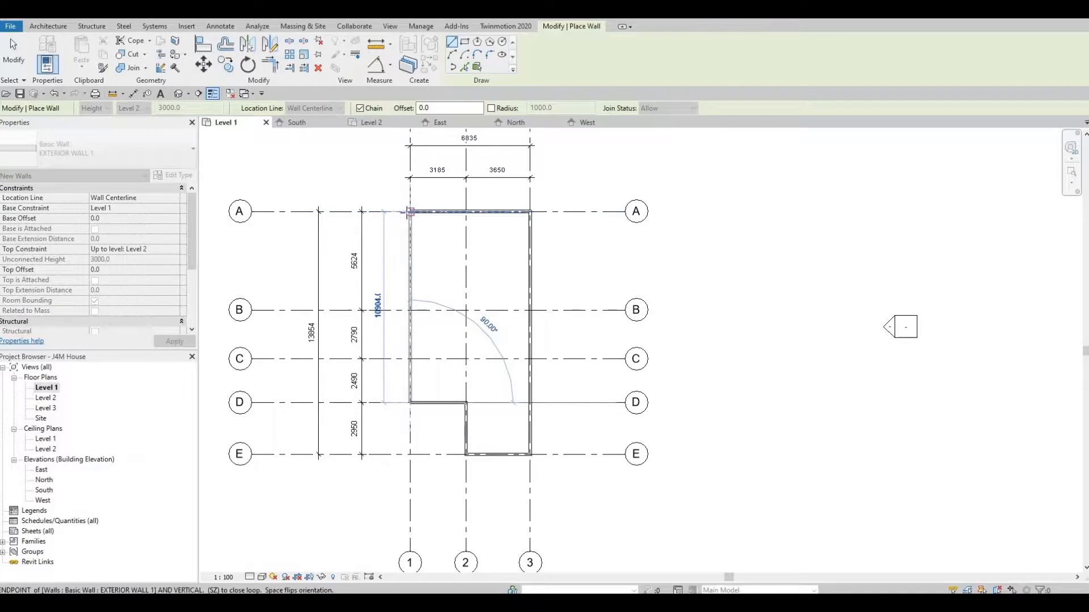
pyautogui.click(397, 382)
pyautogui.press('Escape')
pyautogui.press('Escape')
pyautogui.scroll(3, 433, 411)
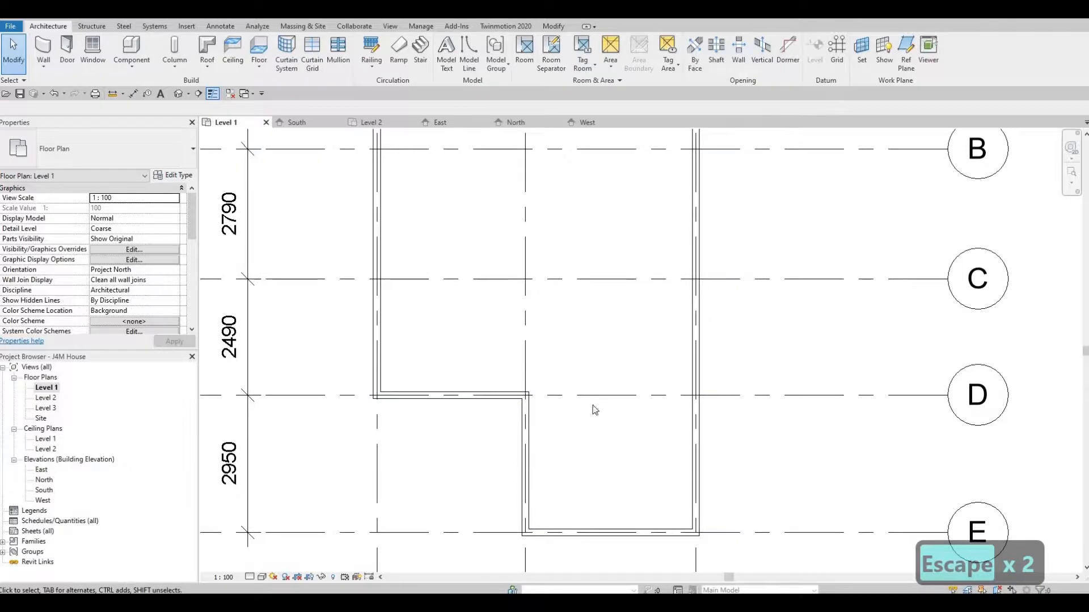
# Shift the short grid D notch wall down, setting its temporary dimension to 1770 from grid D
pyautogui.click(476, 414)
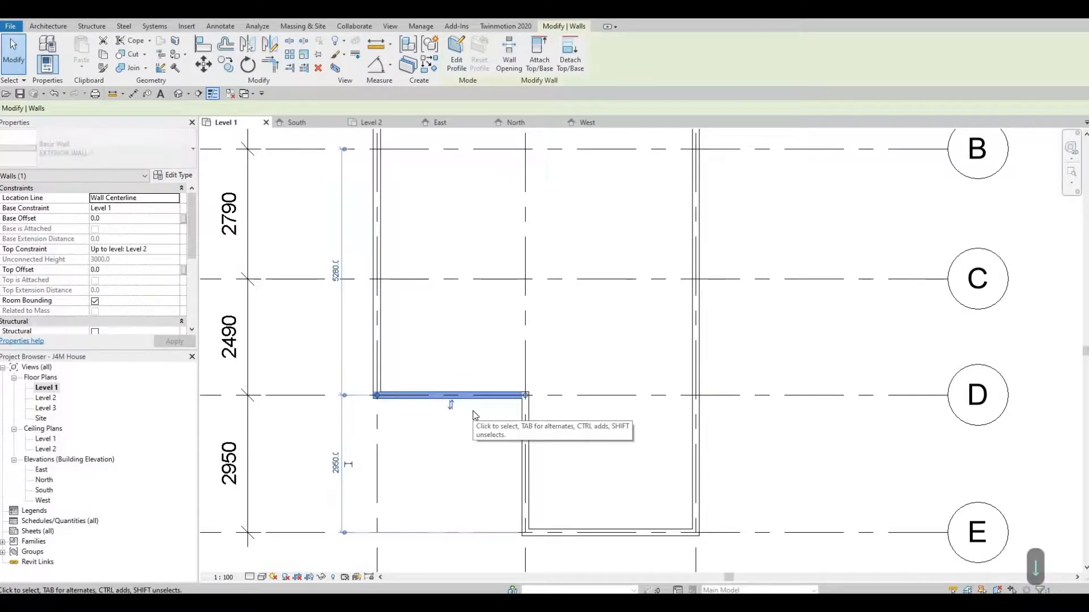
pyautogui.press('Down')
pyautogui.press('Down')
pyautogui.press('Down')
pyautogui.press('Down')
pyautogui.press('Down')
pyautogui.press('Down')
pyautogui.press('Down')
pyautogui.press('Down')
pyautogui.press('Down')
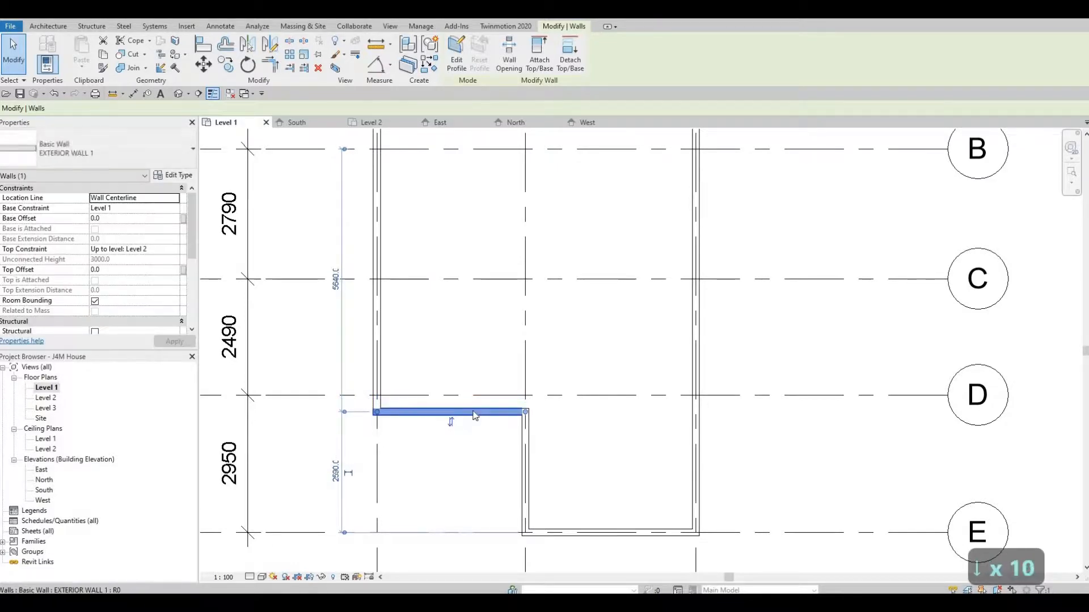
pyautogui.press('Down')
pyautogui.press('Down')
pyautogui.press('Down')
pyautogui.press('Down')
pyautogui.press('Down')
pyautogui.press('Down')
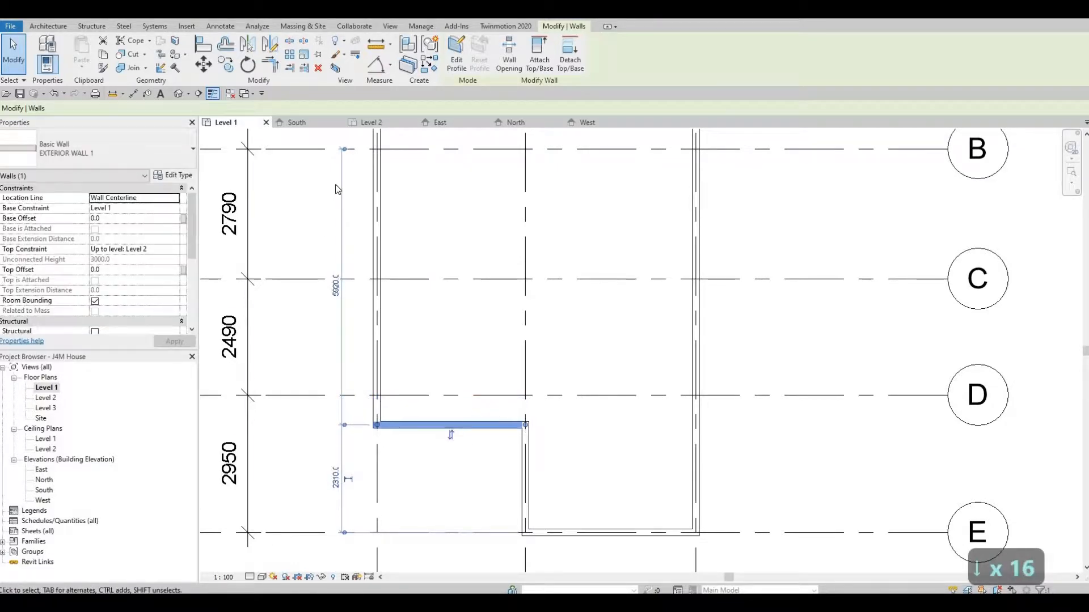
pyautogui.moveTo(344, 149); pyautogui.dragTo(423, 396)
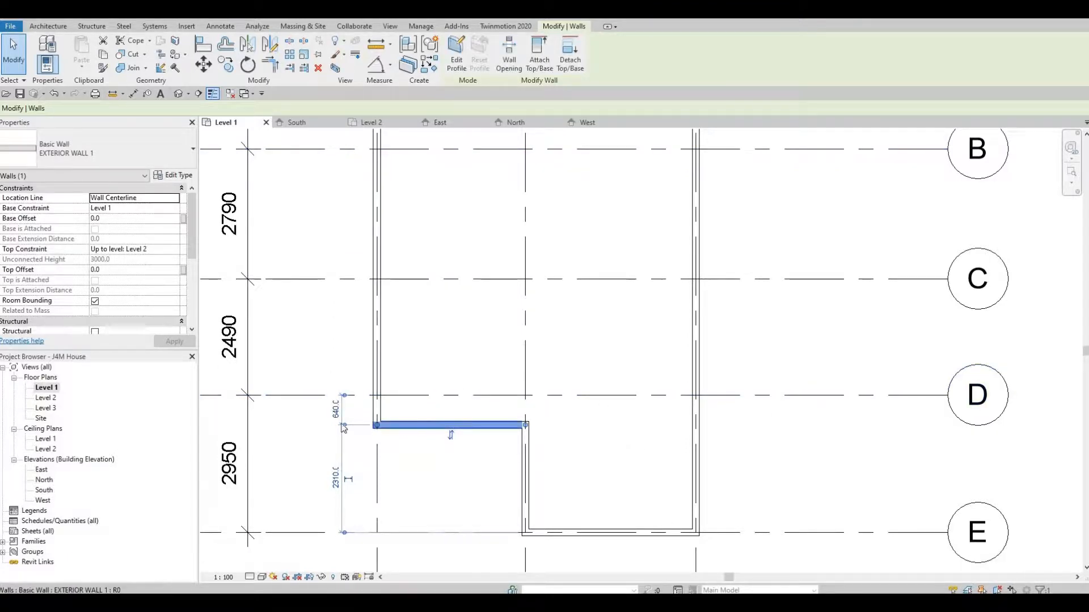
pyautogui.click(335, 410)
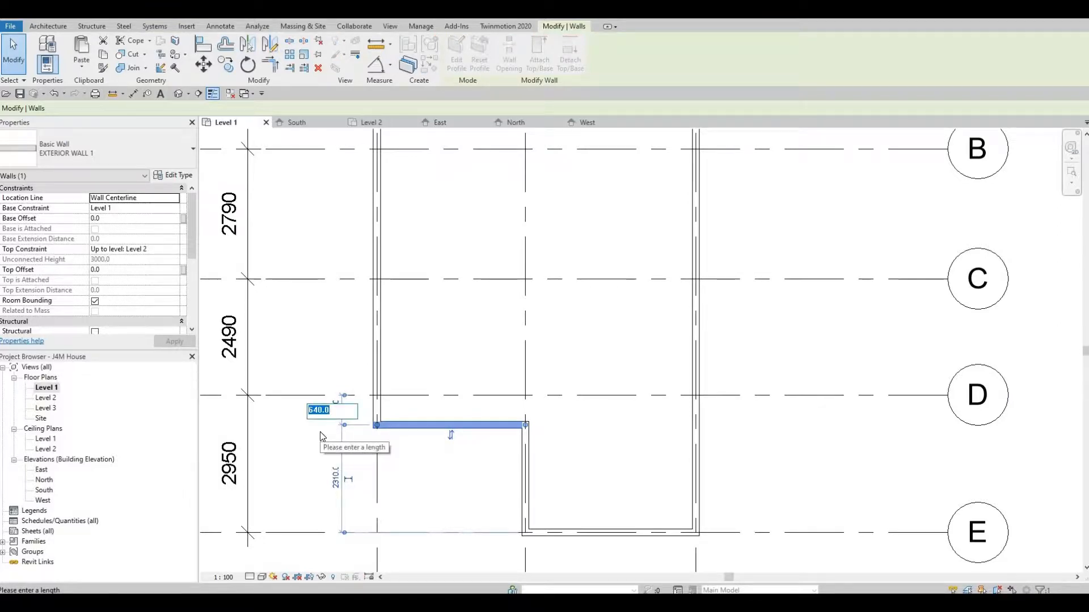
pyautogui.write('177')
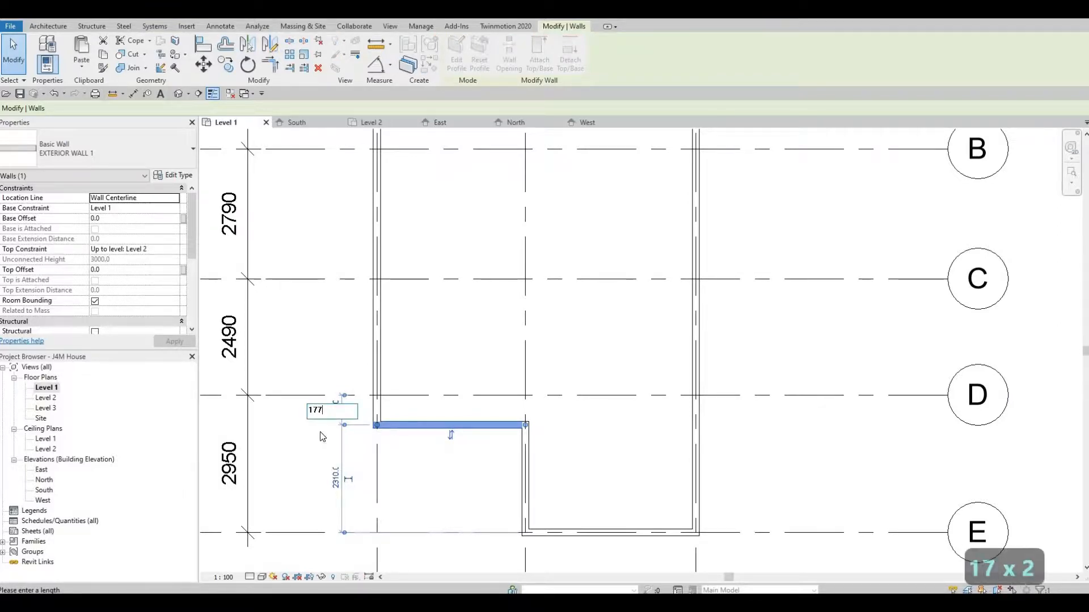
pyautogui.write('0')
pyautogui.press('Return')
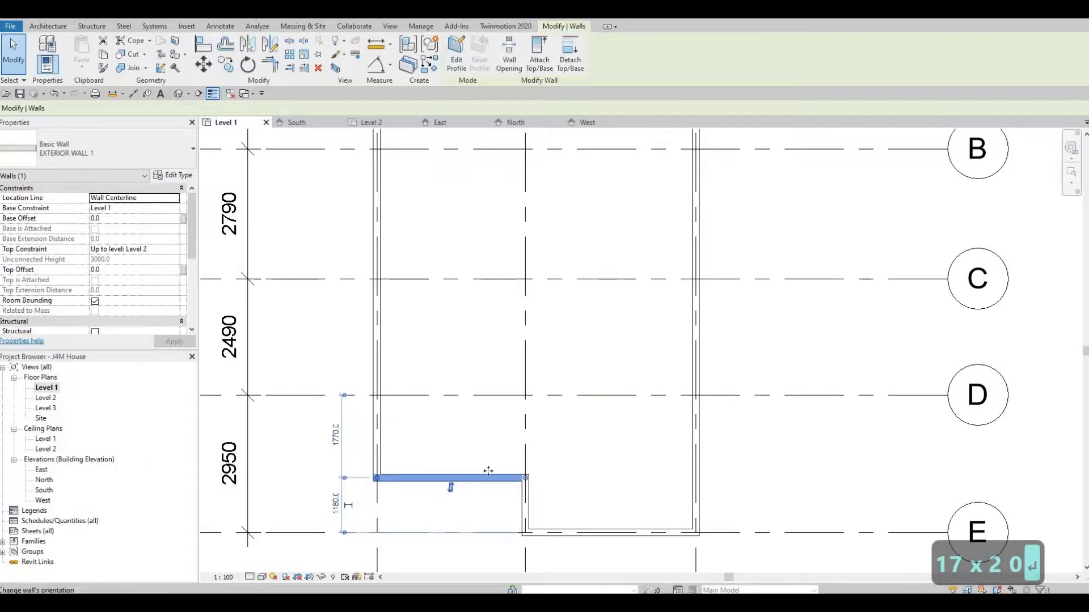
pyautogui.scroll(-5, 505, 470)
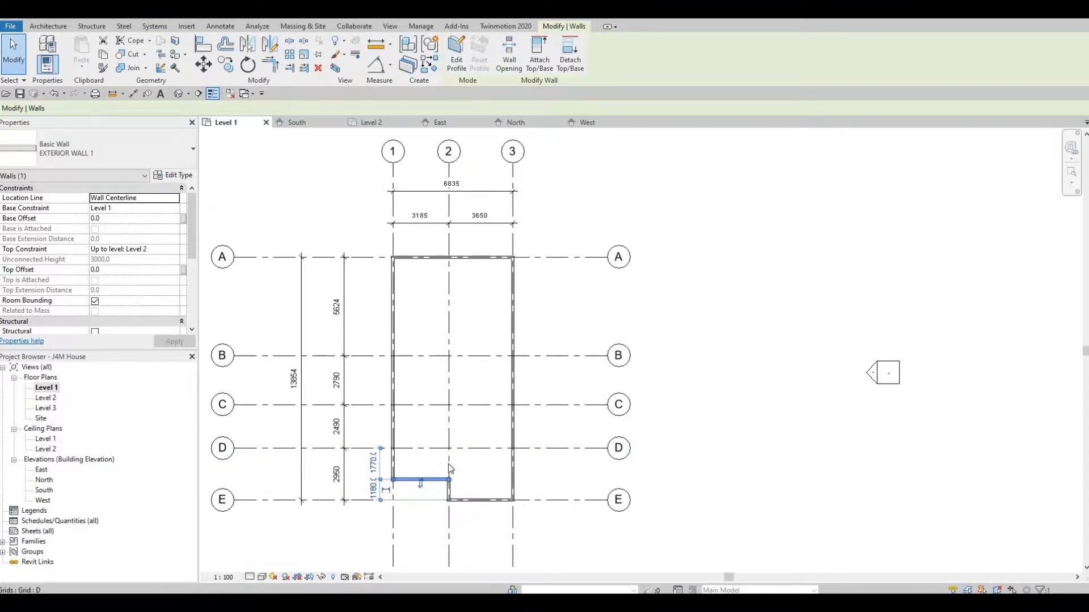
pyautogui.scroll(3, 430, 465)
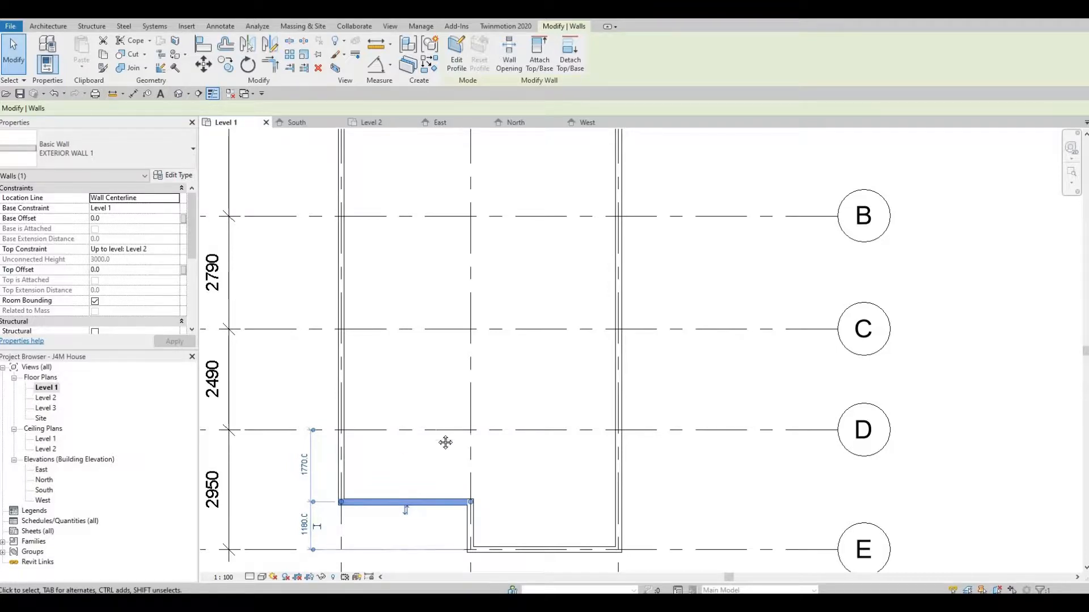
pyautogui.scroll(-2, 444, 440)
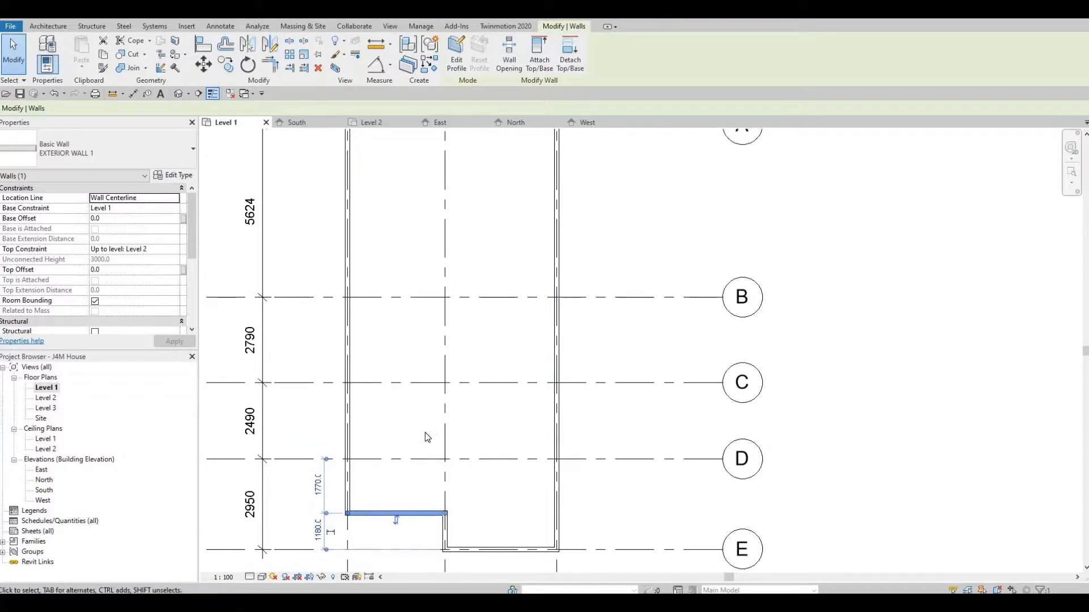
pyautogui.scroll(-2, 353, 504)
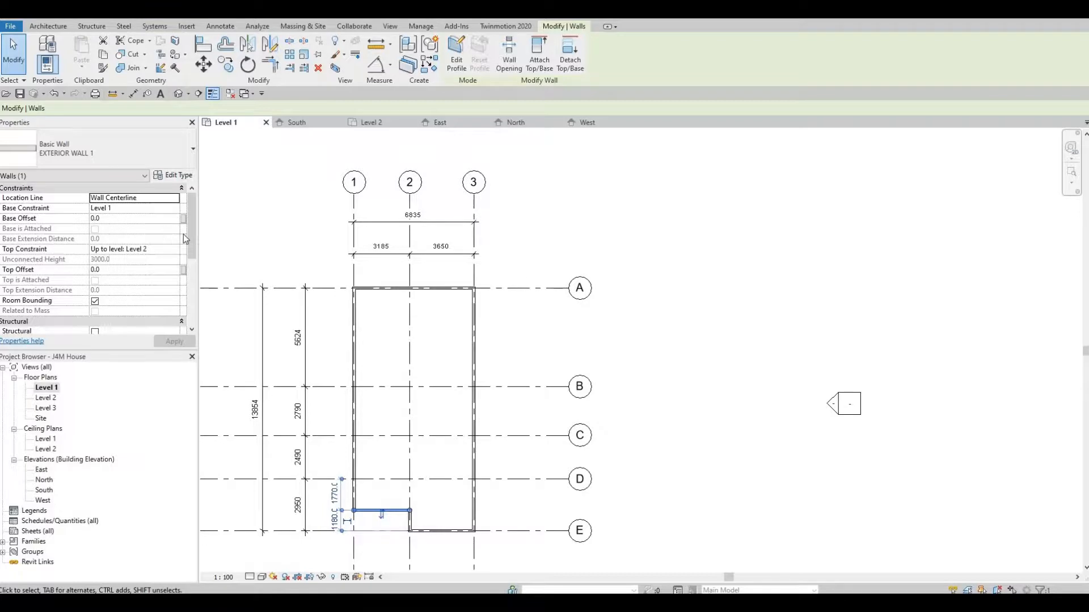
pyautogui.scroll(1, 428, 289)
# Use Create Similar (CS) on the top wall to draw walls along grid 2 from A to B, then along B to grid 1
pyautogui.click(428, 288)
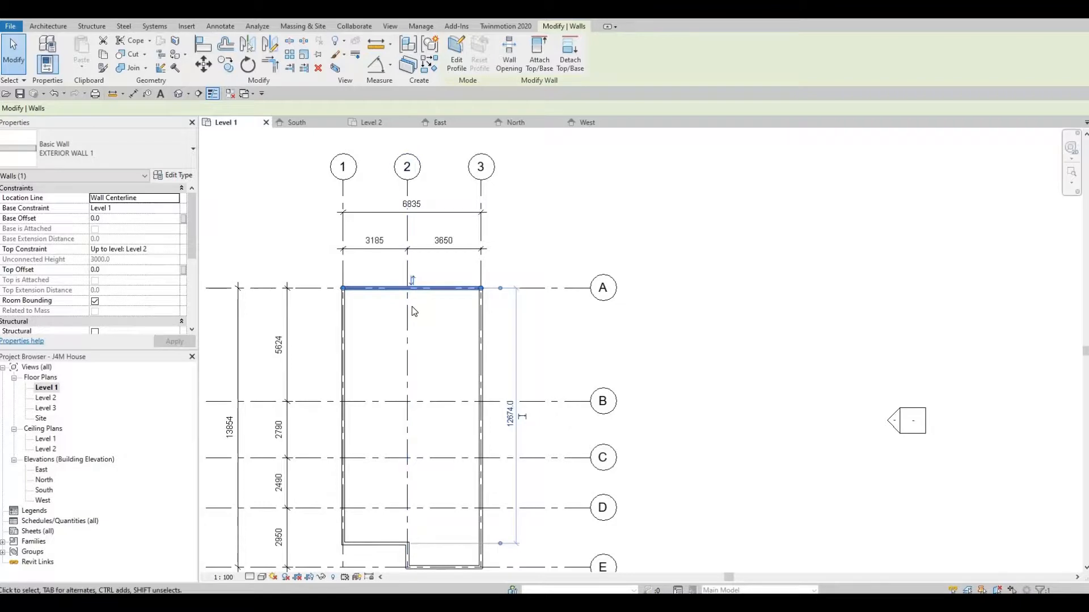
pyautogui.press('c')
pyautogui.press('s')
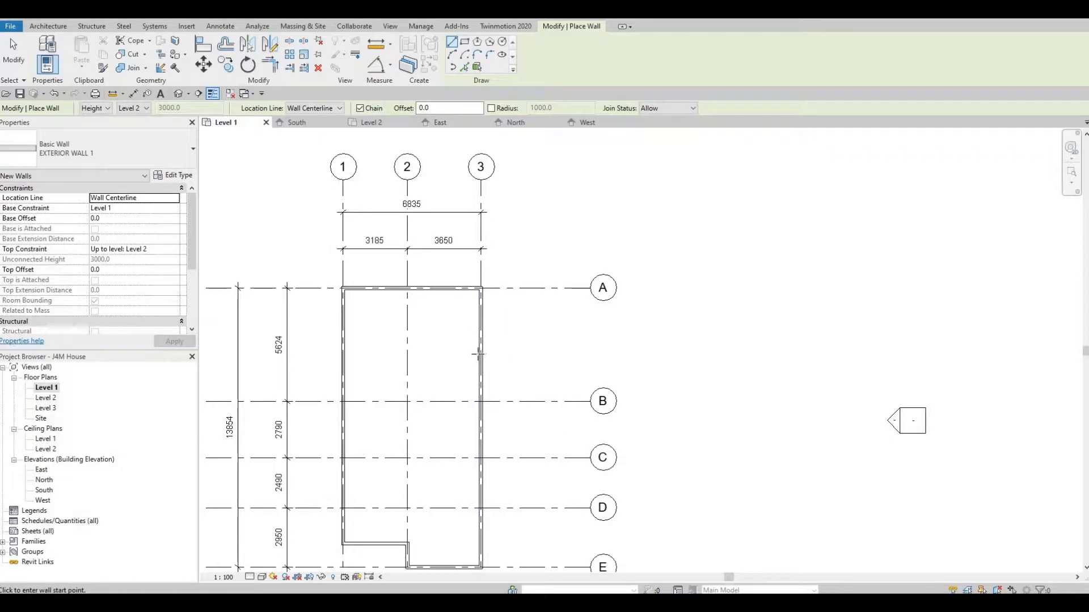
pyautogui.click(406, 290)
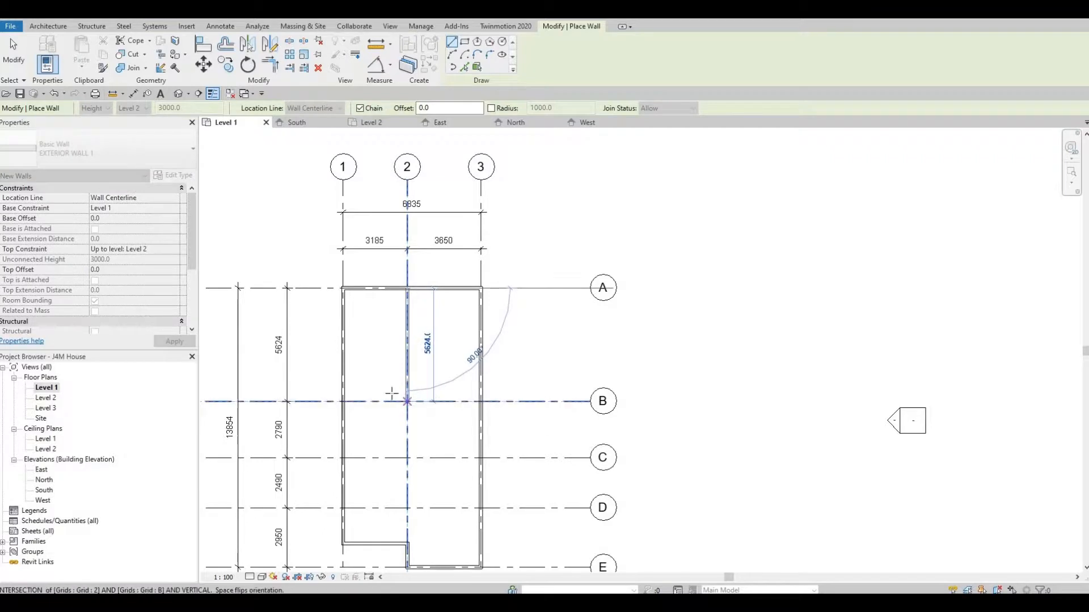
pyautogui.scroll(-1, 391, 393)
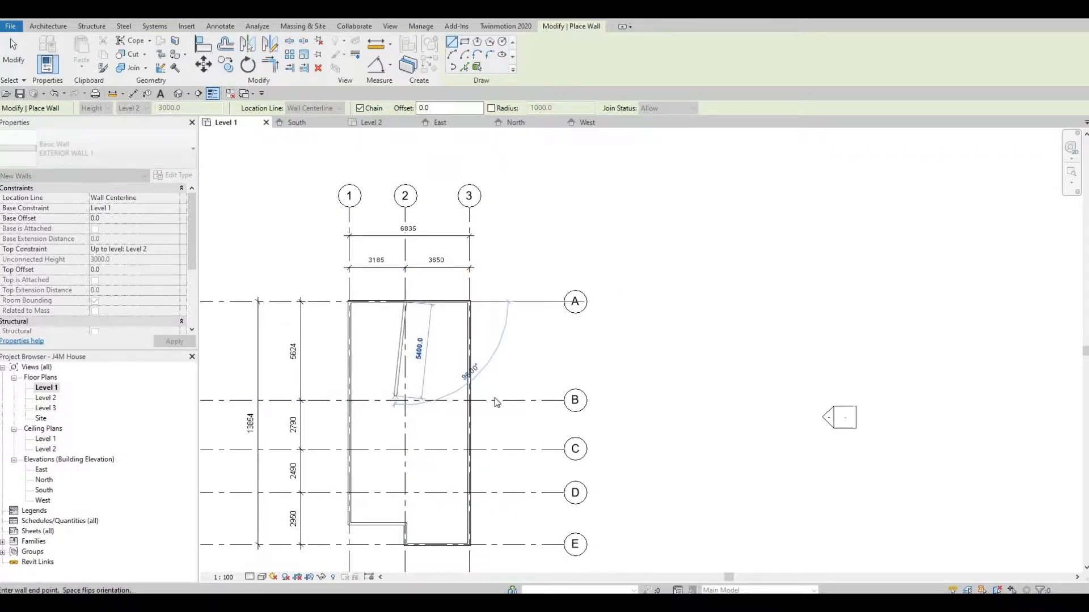
pyautogui.moveTo(483, 394); pyautogui.dragTo(586, 394, button='middle')
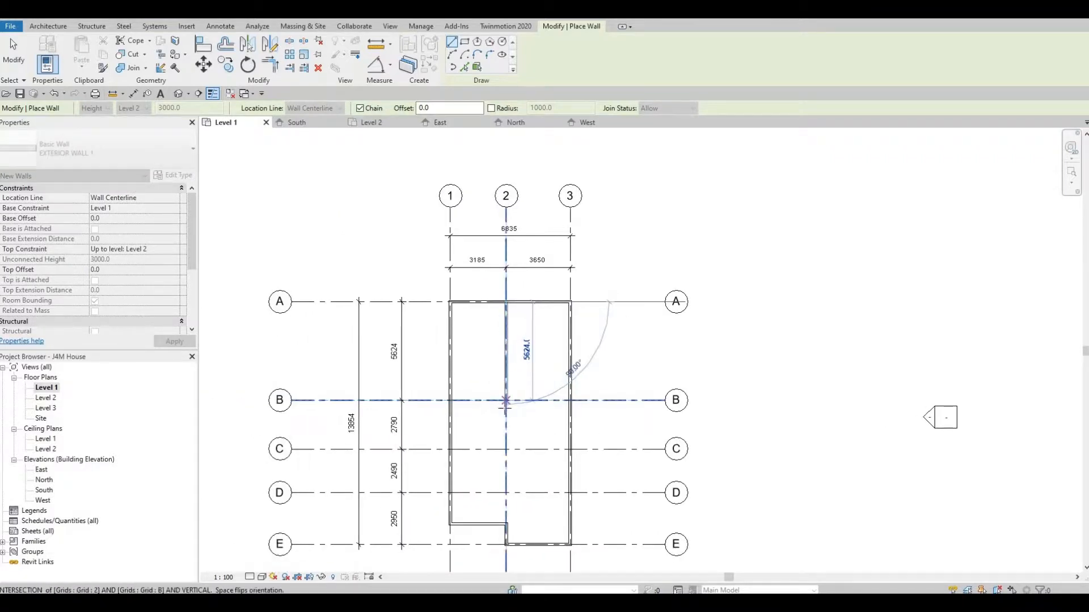
pyautogui.click(506, 401)
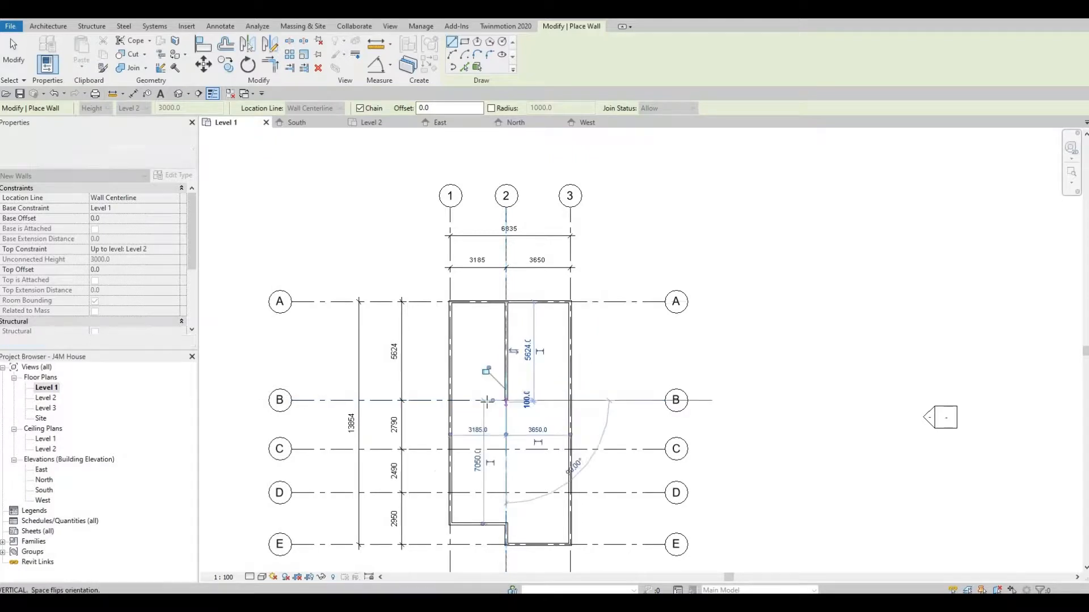
pyautogui.click(450, 401)
pyautogui.press('Escape')
pyautogui.press('Escape')
pyautogui.press('Escape')
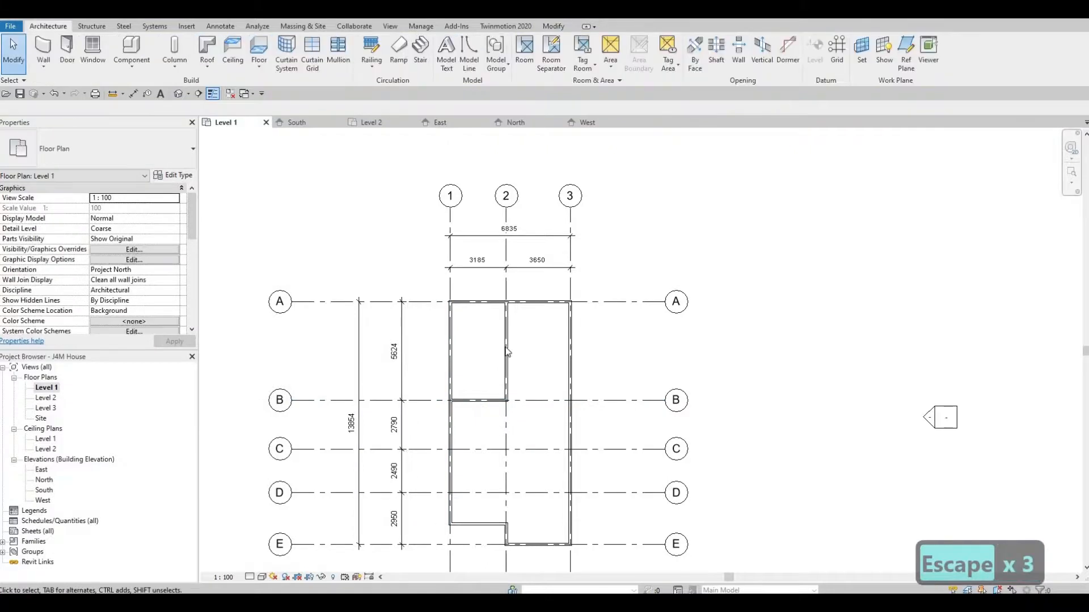
pyautogui.moveTo(507, 352); pyautogui.dragTo(461, 345, button='middle')
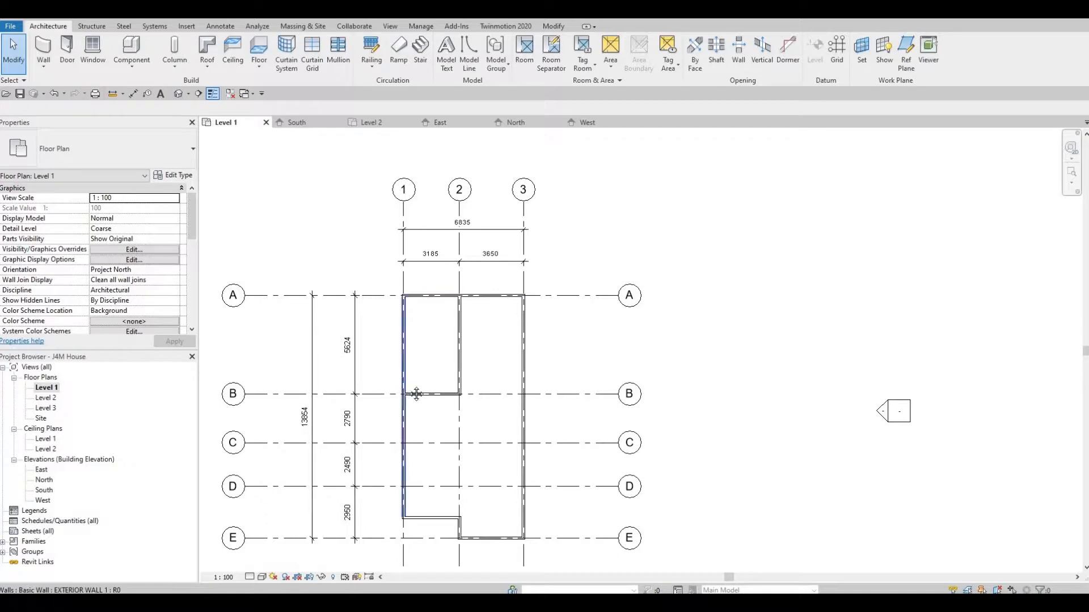
pyautogui.moveTo(406, 359); pyautogui.dragTo(418, 301, button='middle')
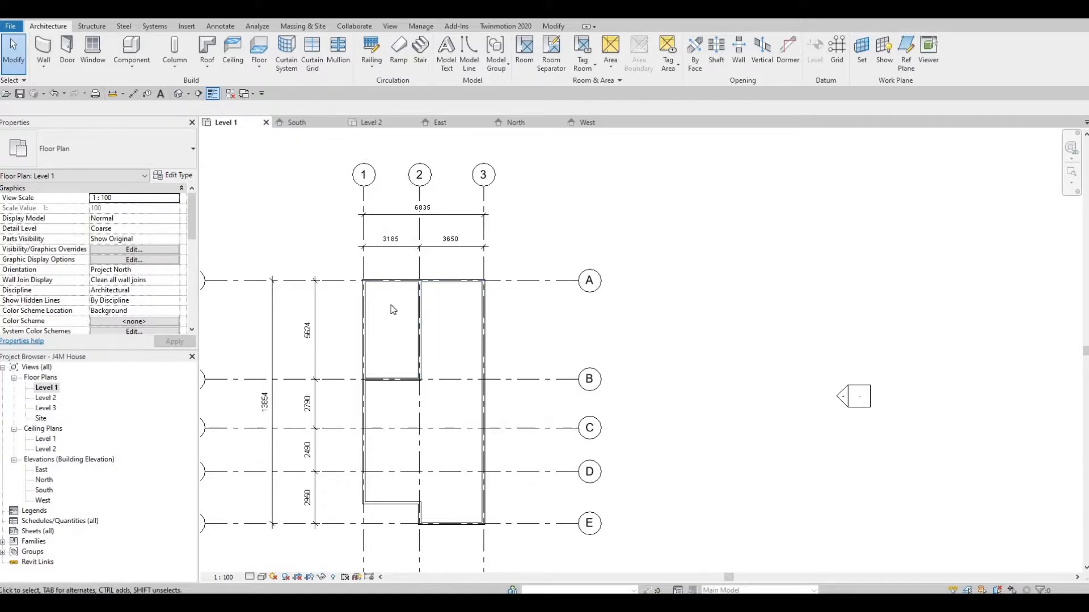
pyautogui.scroll(2, 397, 340)
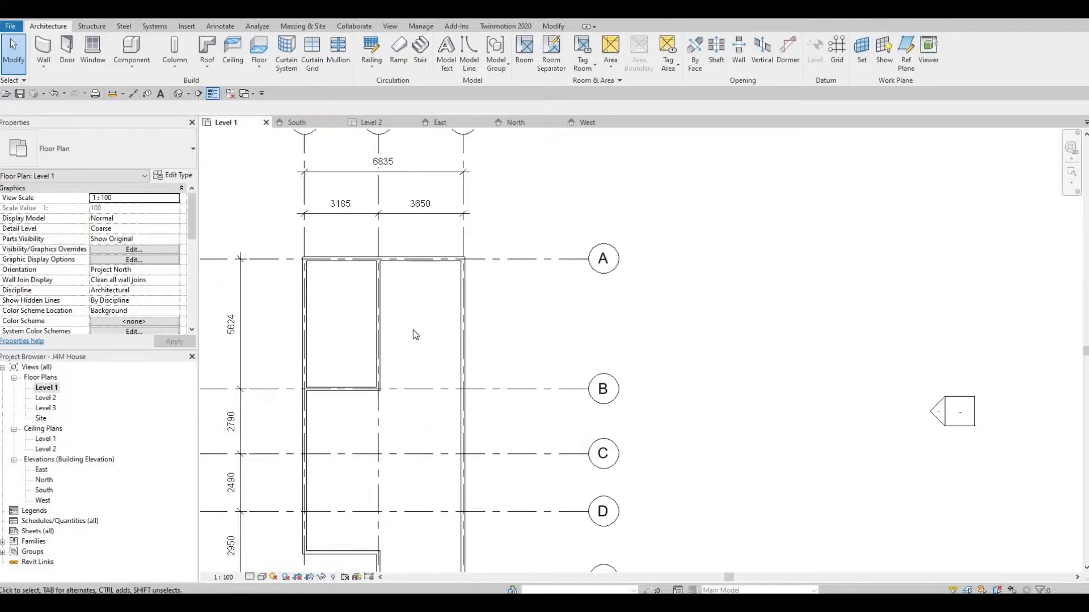
pyautogui.scroll(1, 368, 363)
pyautogui.moveTo(360, 364); pyautogui.dragTo(380, 352, button='middle')
pyautogui.scroll(-2, 396, 363)
pyautogui.scroll(1, 392, 341)
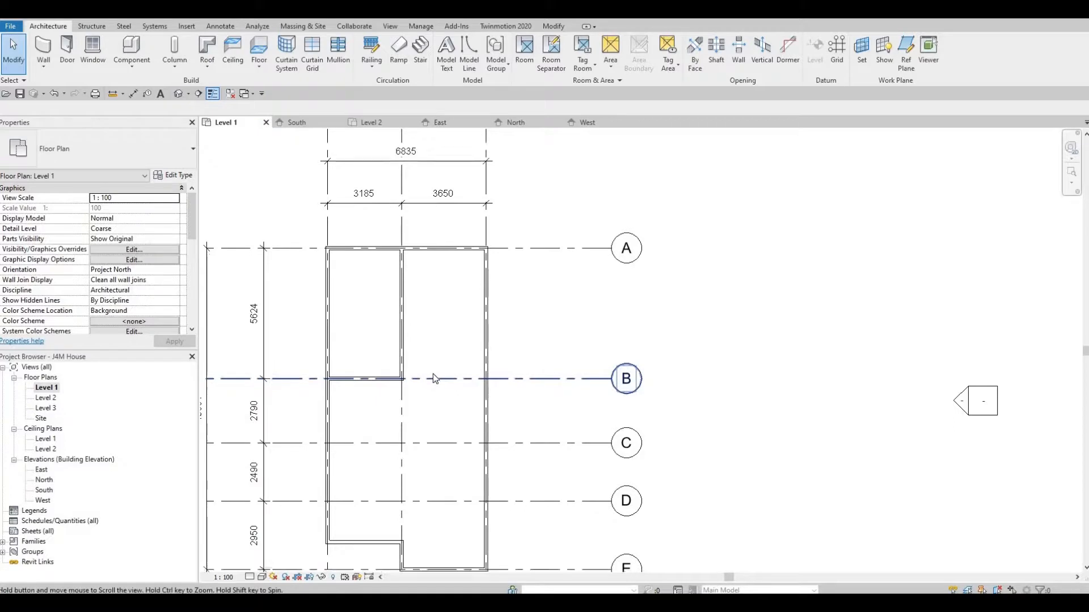
pyautogui.scroll(-2, 434, 373)
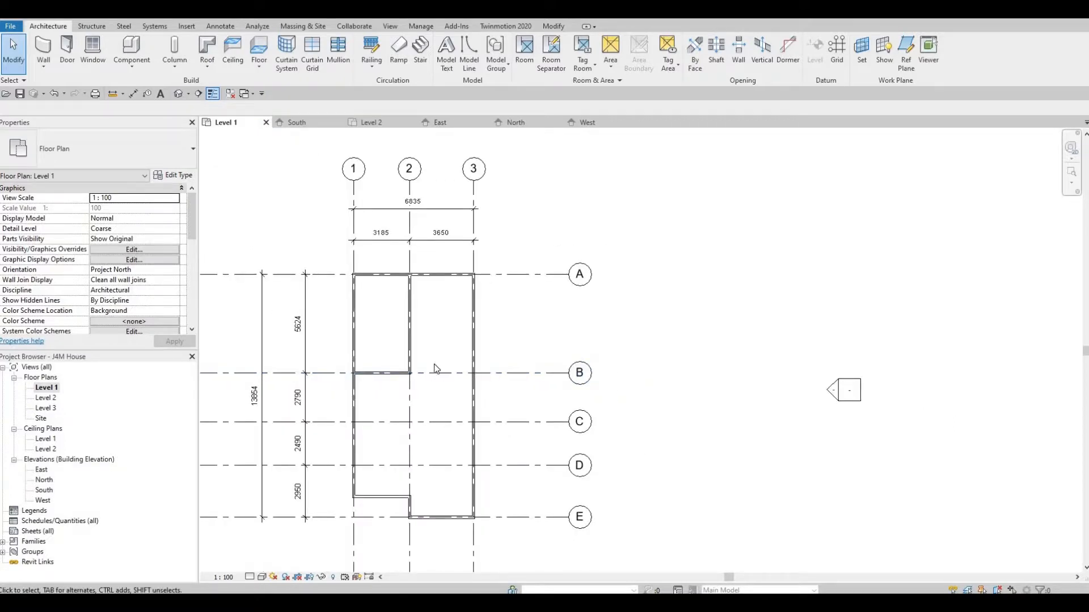
pyautogui.scroll(-1, 436, 366)
pyautogui.moveTo(441, 363); pyautogui.dragTo(427, 346, button='middle')
pyautogui.scroll(5, 442, 363)
pyautogui.scroll(2, 422, 348)
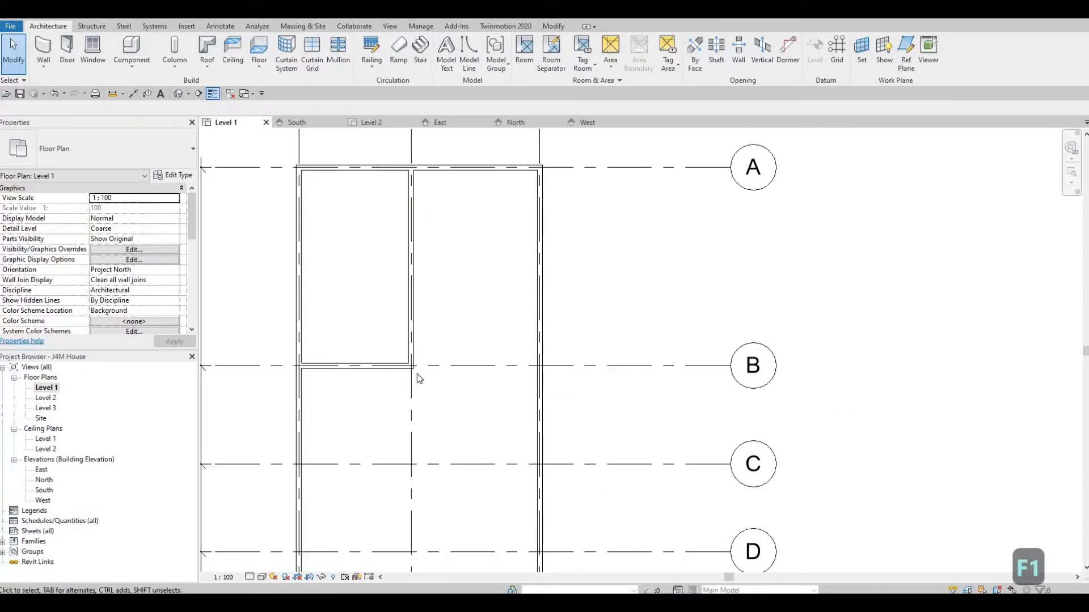
pyautogui.scroll(-2, 418, 377)
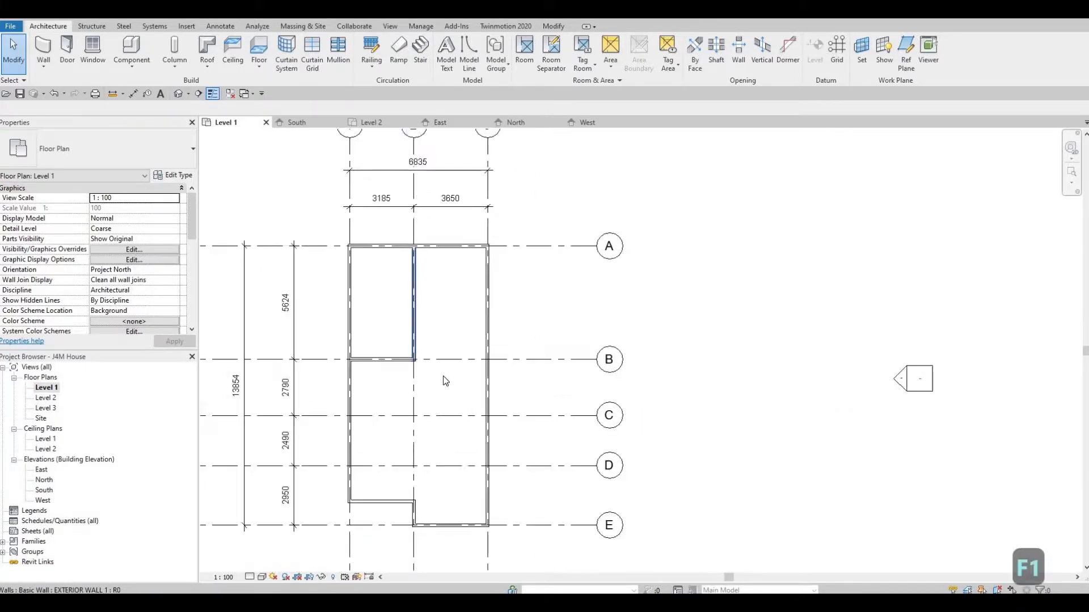
pyautogui.click(488, 422)
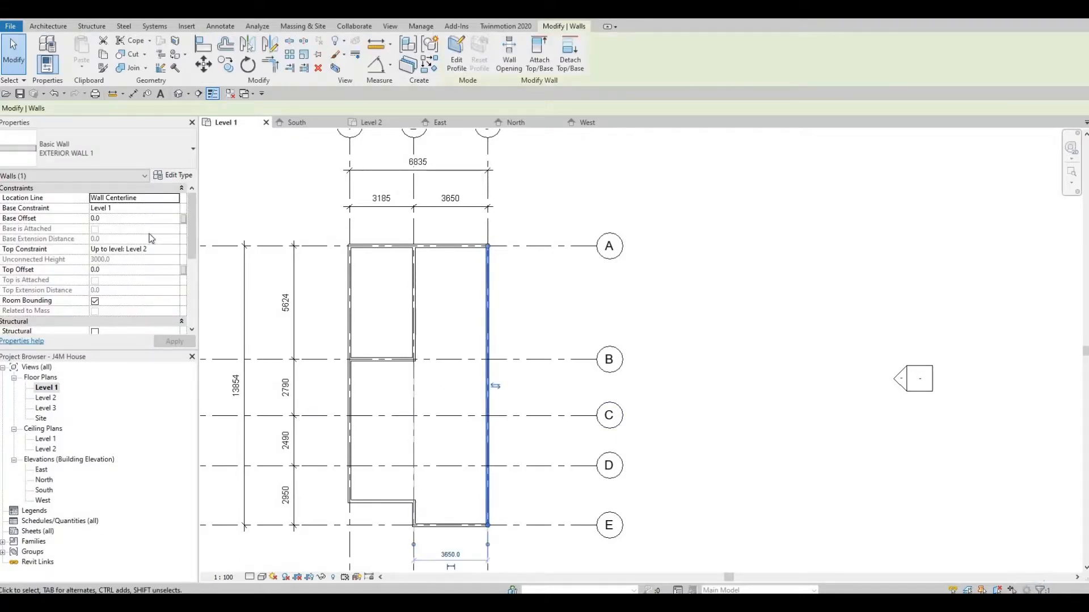
# Name the new type INTERIOR WALL 1, review its Gypsum Wall Board structure, and apply it to the grid 3 wall
pyautogui.click(173, 176)
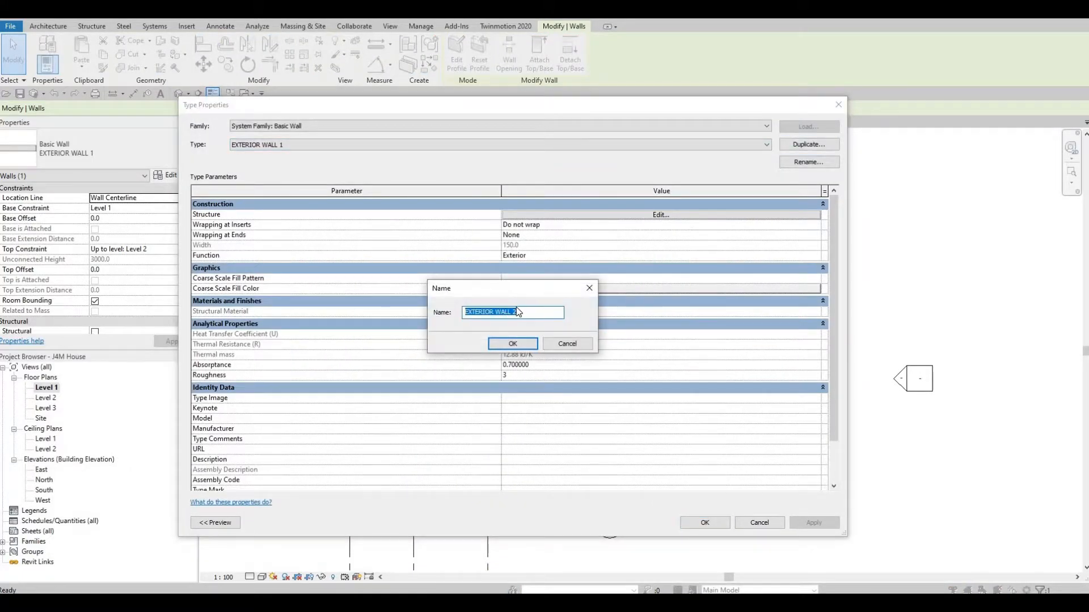
pyautogui.write('INT')
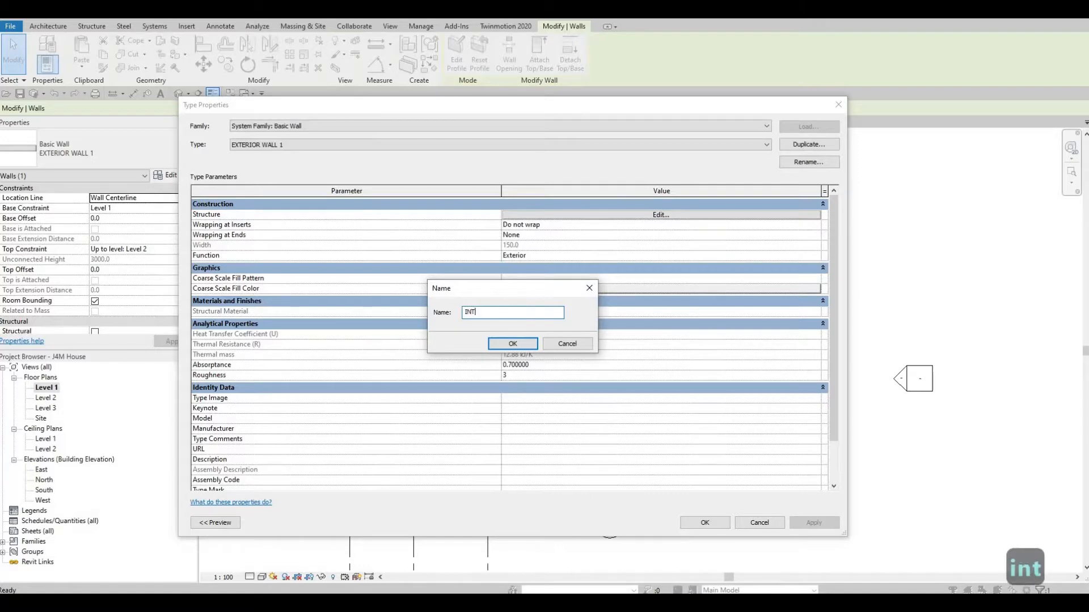
pyautogui.write('ERIOR WA')
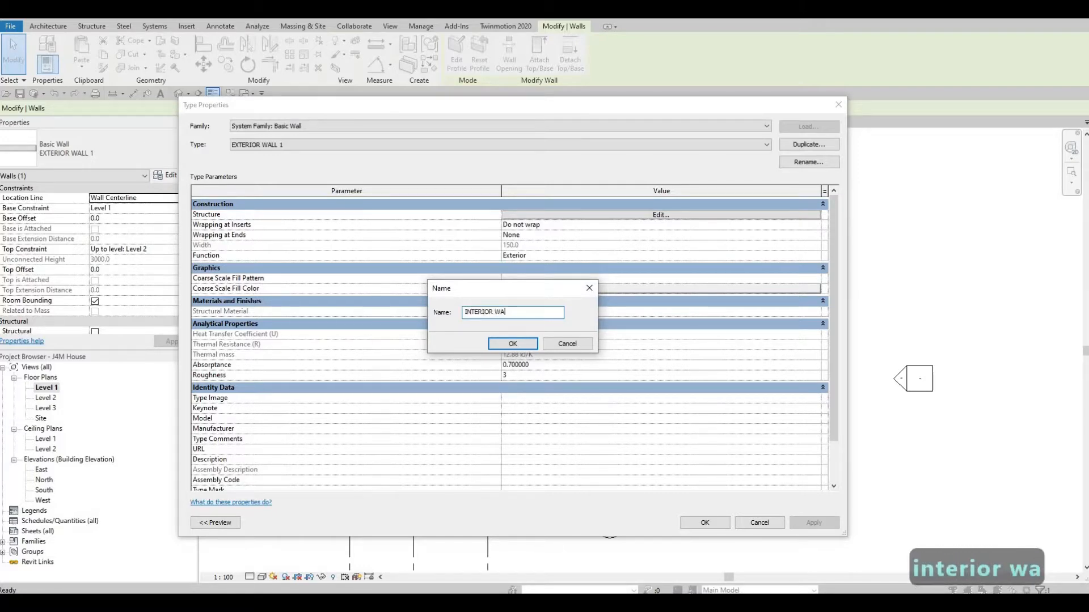
pyautogui.write('LL 1')
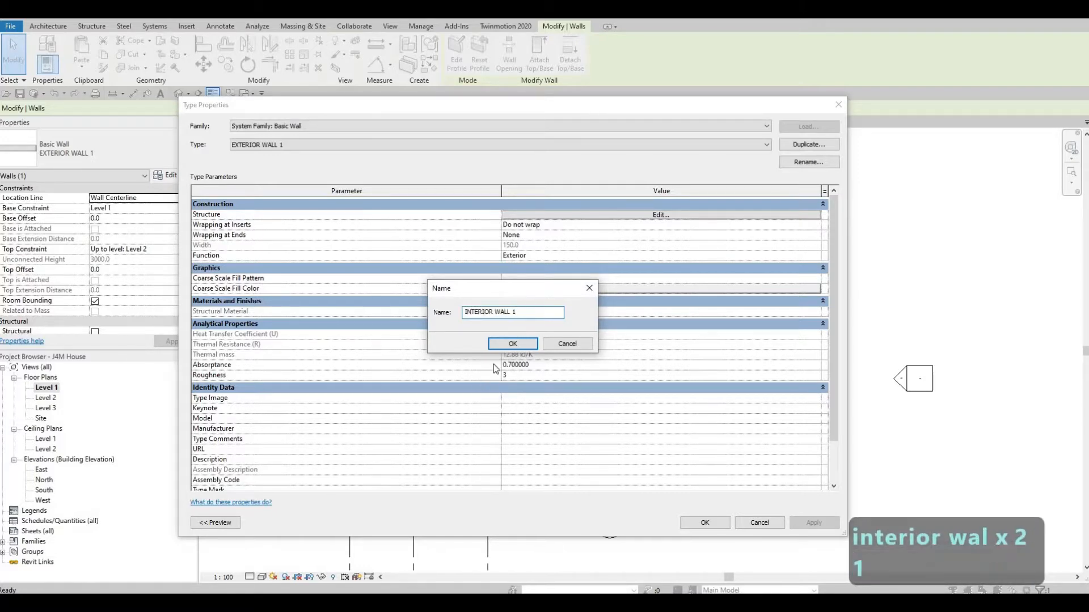
pyautogui.press('Return')
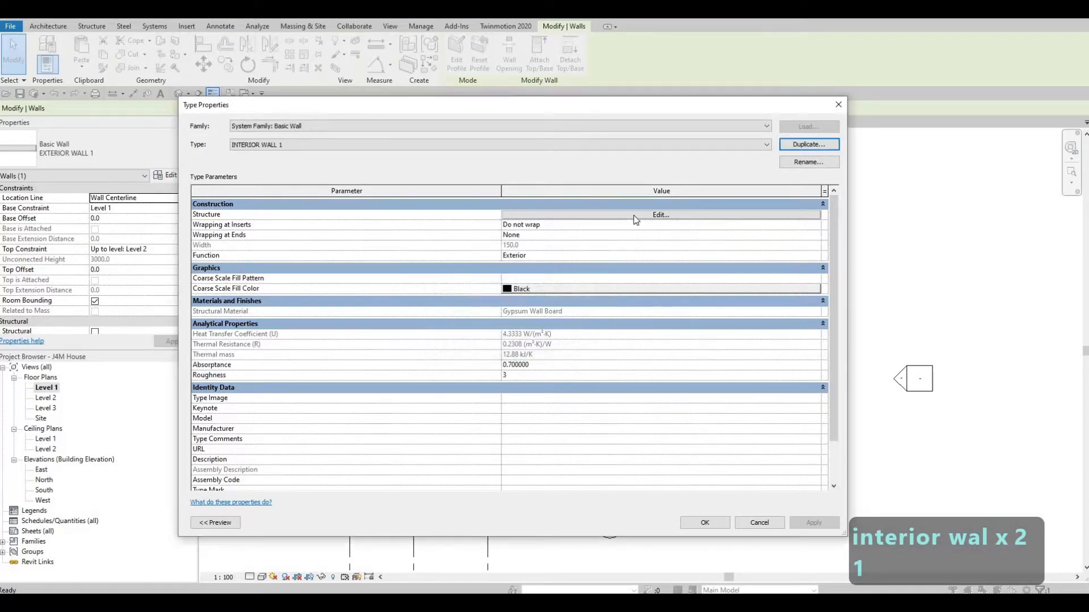
pyautogui.click(629, 215)
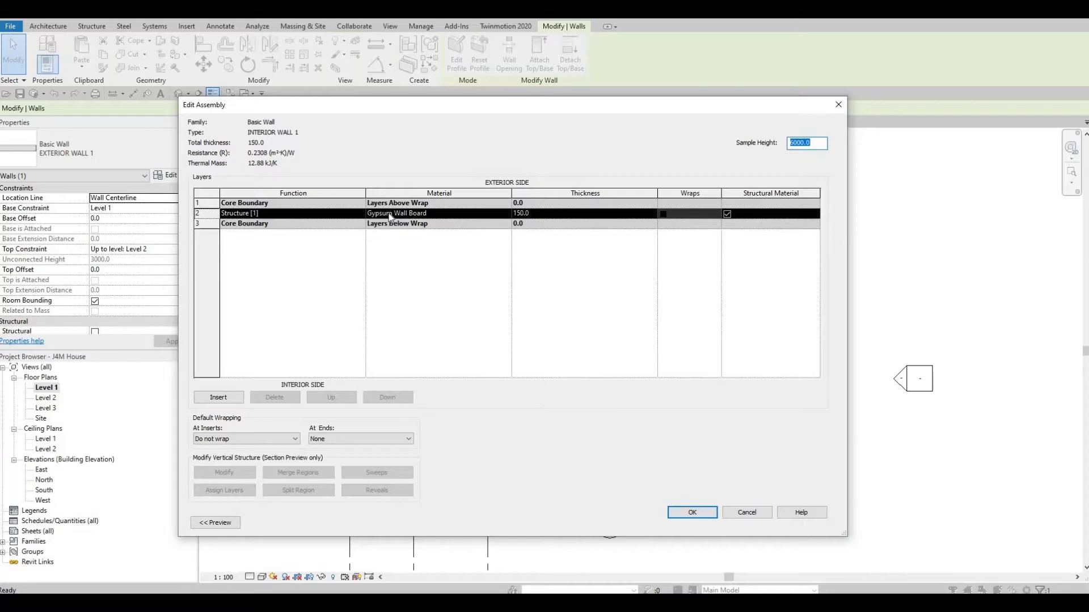
pyautogui.click(673, 510)
pyautogui.click(703, 520)
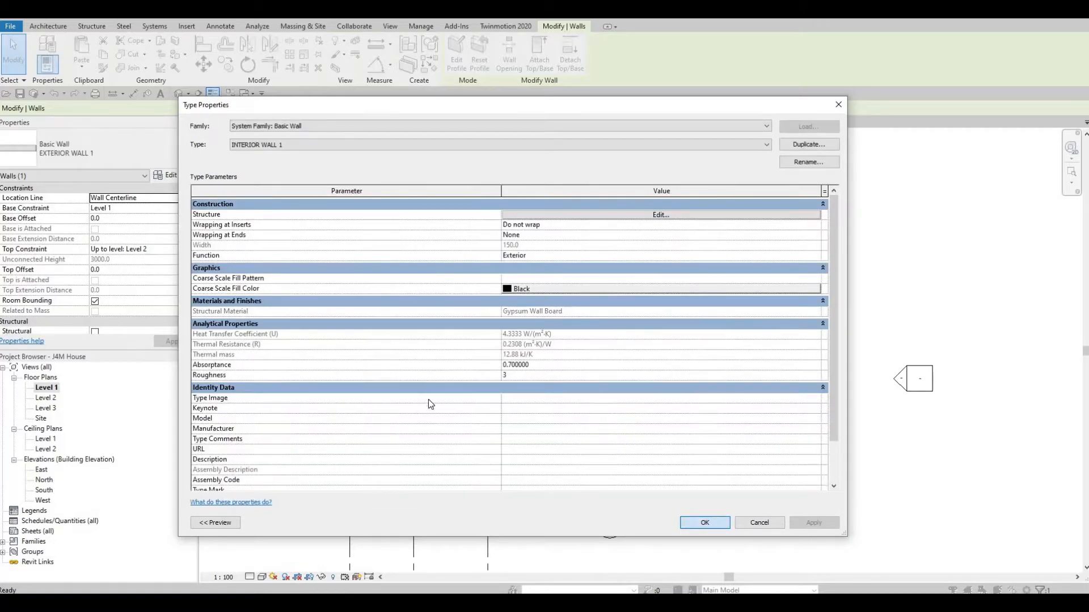
pyautogui.scroll(1, 470, 433)
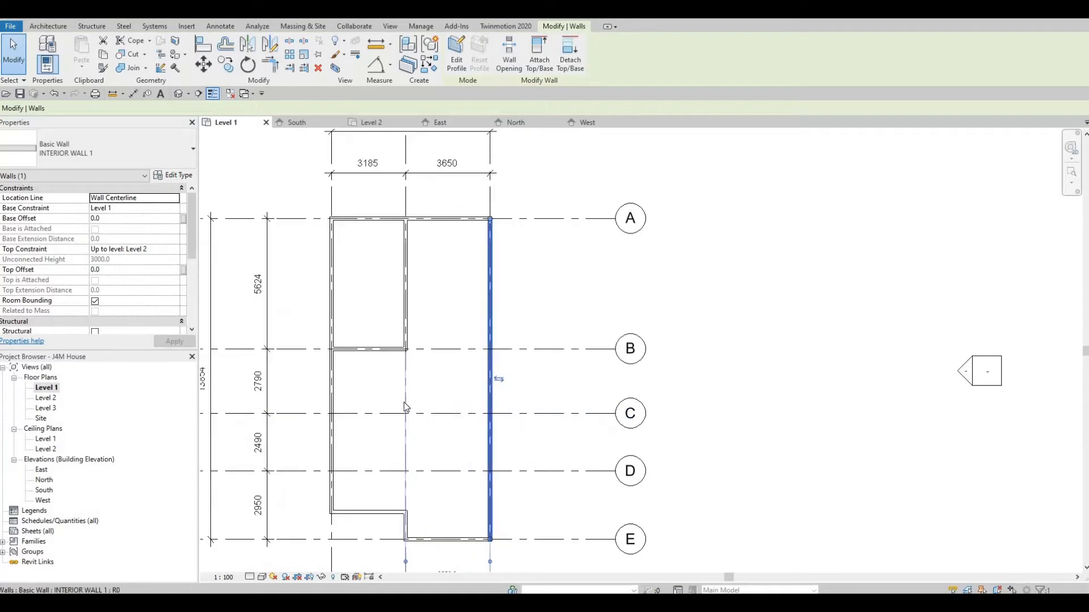
# Draw an INTERIOR WALL 1 partition along grid C from the east wall to grid 2
pyautogui.click(469, 413)
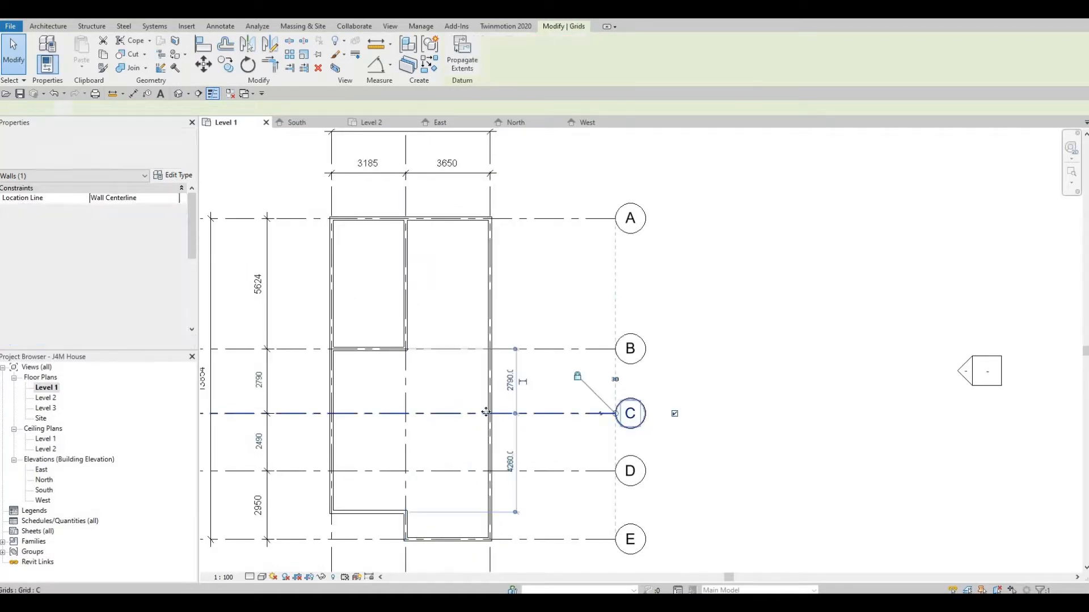
pyautogui.scroll(1, 453, 413)
pyautogui.moveTo(474, 389); pyautogui.dragTo(496, 355, button='middle')
pyautogui.press('Escape')
pyautogui.press('Escape')
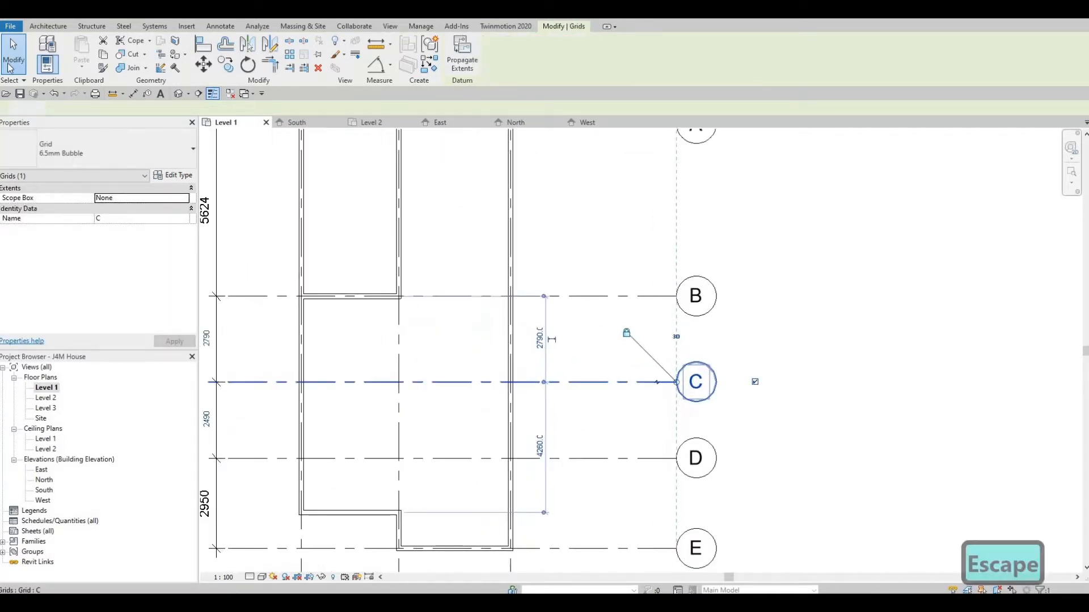
pyautogui.click(41, 50)
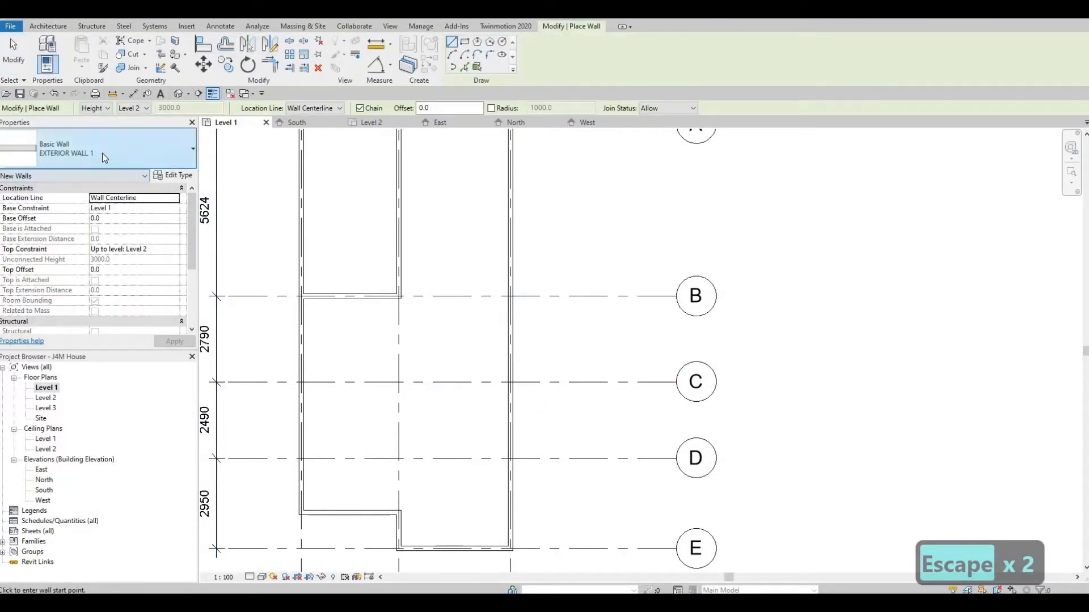
pyautogui.scroll(-7, 84, 323)
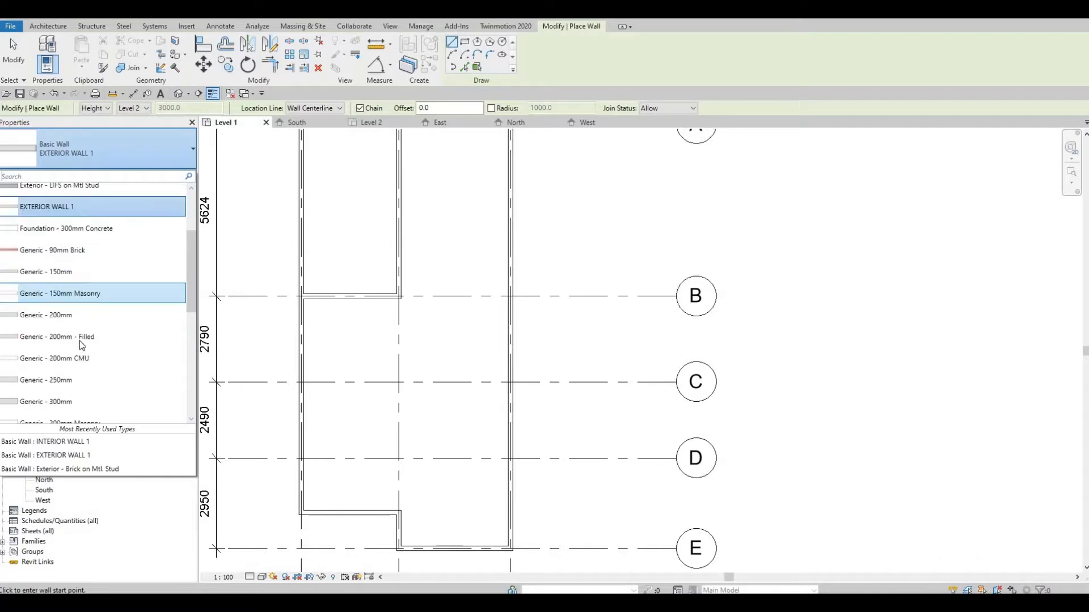
pyautogui.scroll(-5, 72, 363)
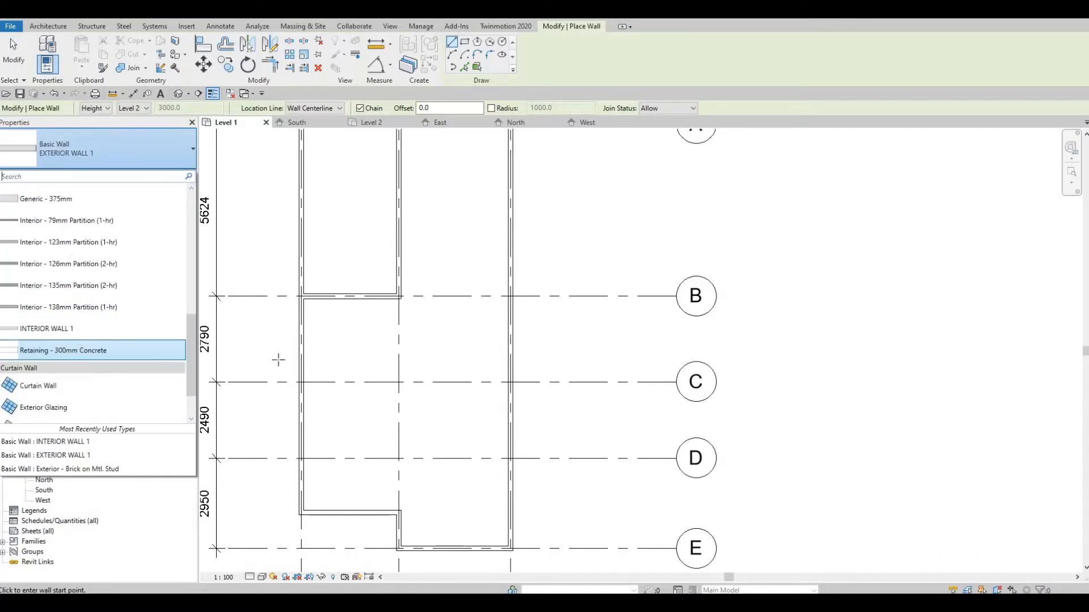
pyautogui.click(508, 382)
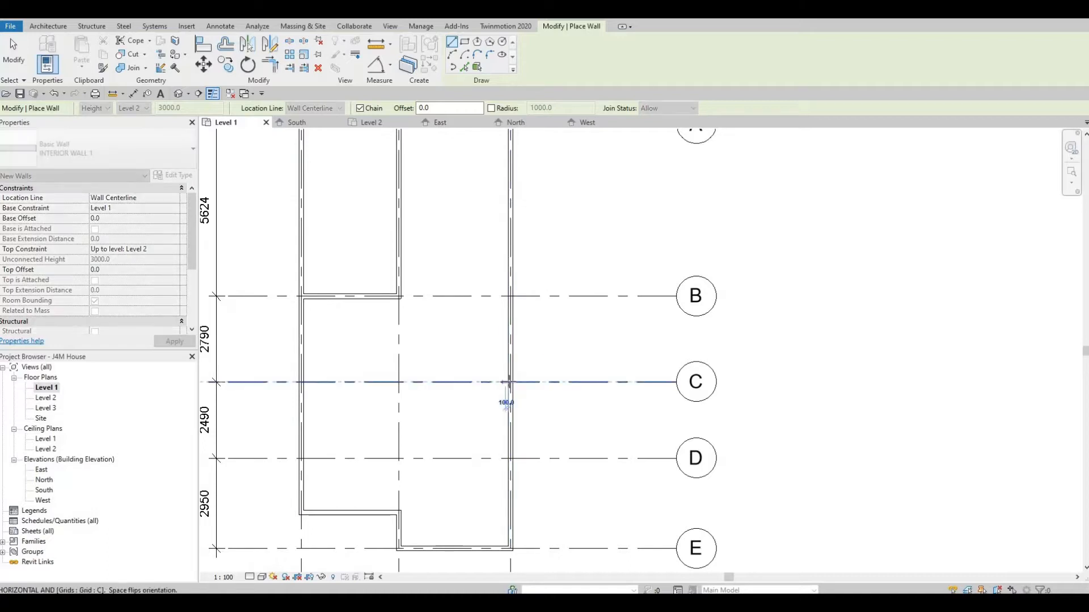
pyautogui.scroll(-2, 419, 382)
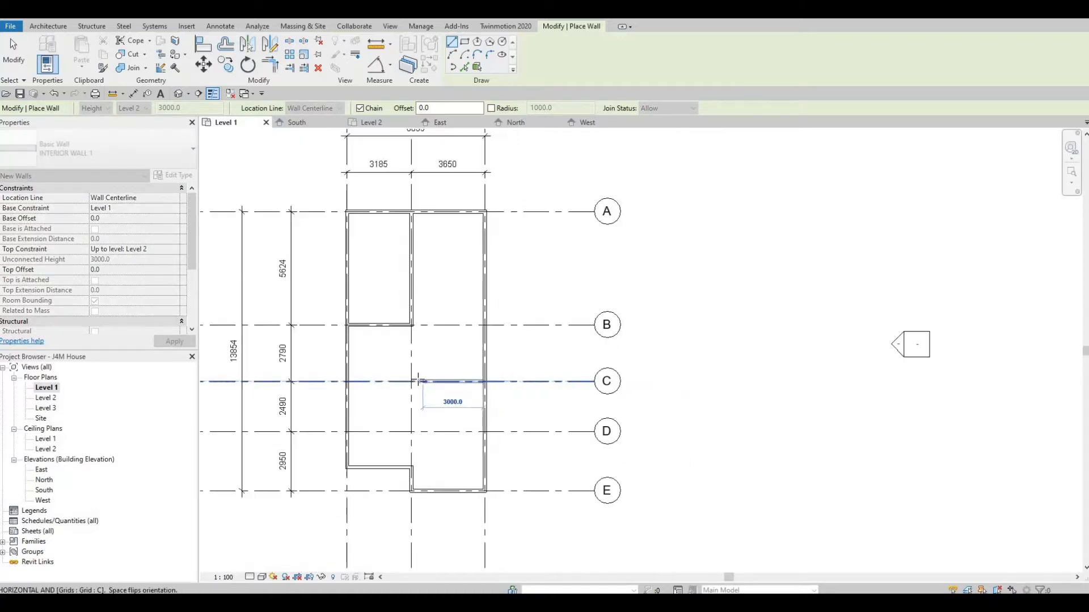
pyautogui.click(412, 381)
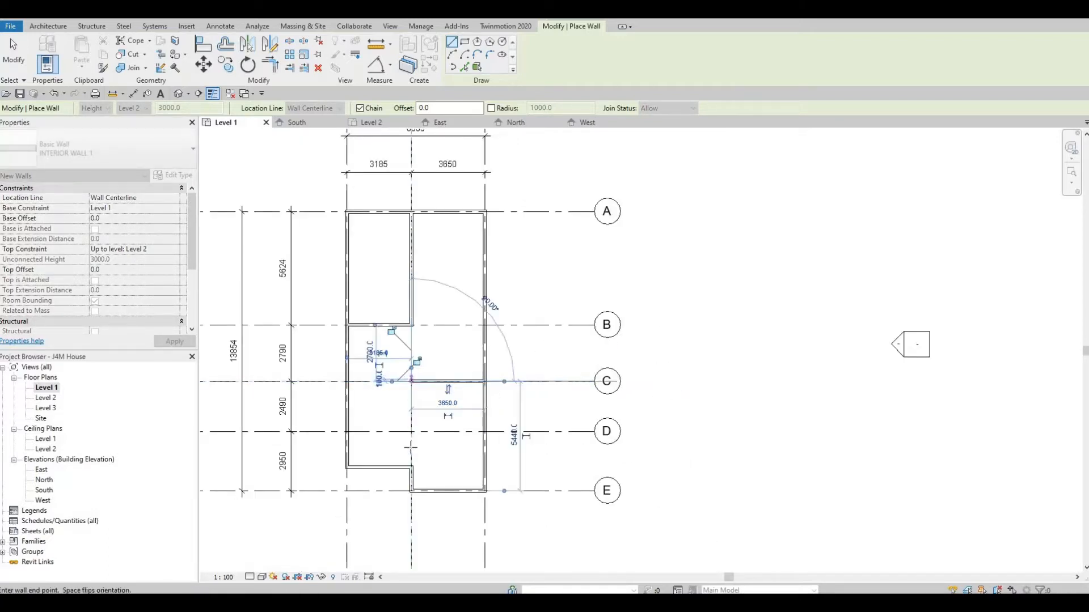
# Continue the partition down grid 2 to the exterior wall corner near grid E
pyautogui.scroll(2, 418, 449)
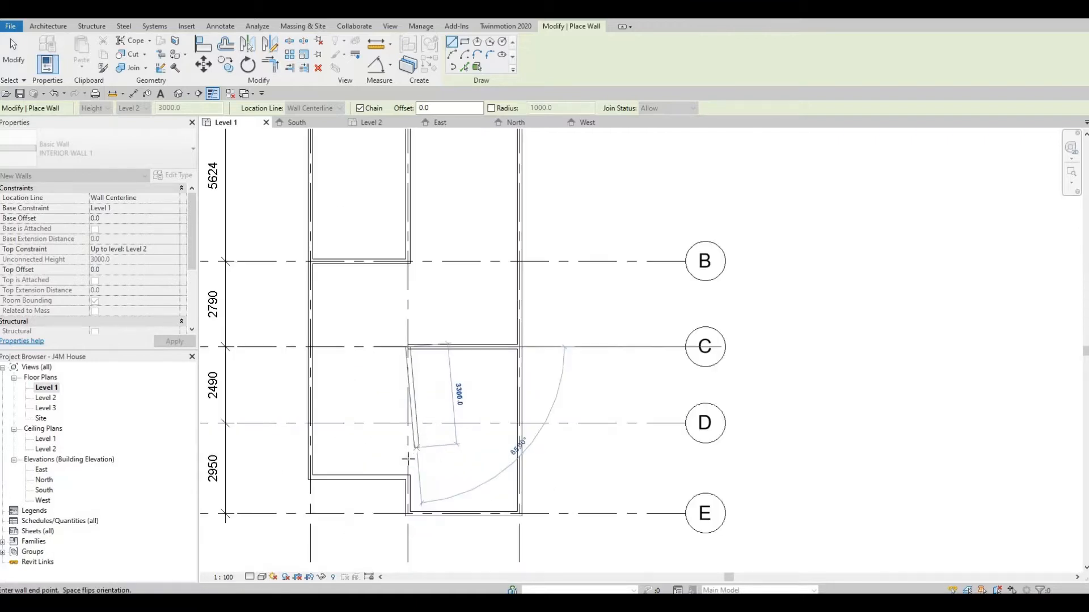
pyautogui.scroll(2, 407, 459)
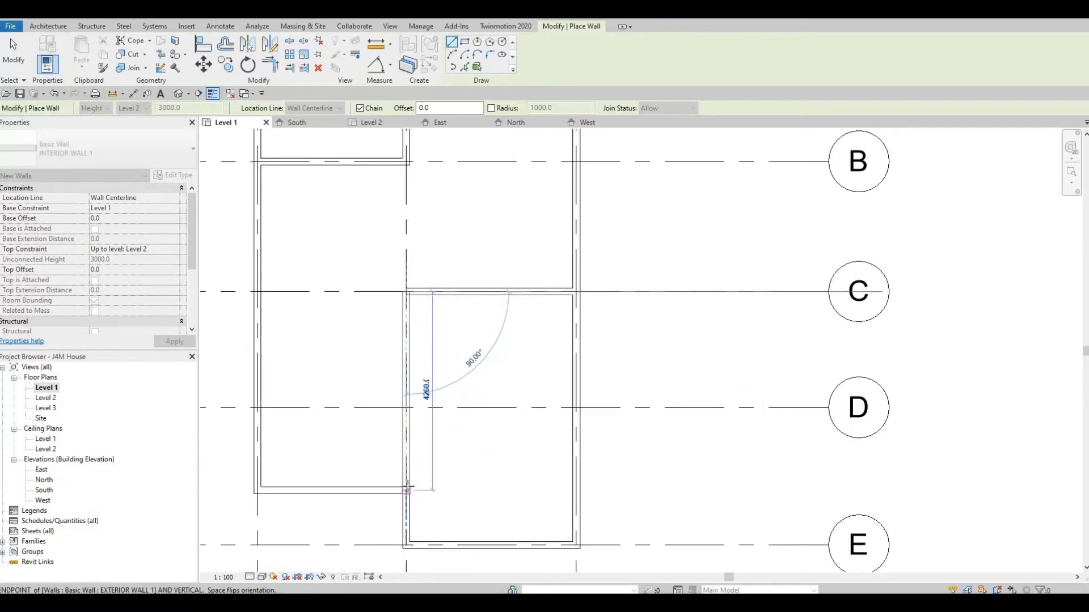
pyautogui.click(417, 486)
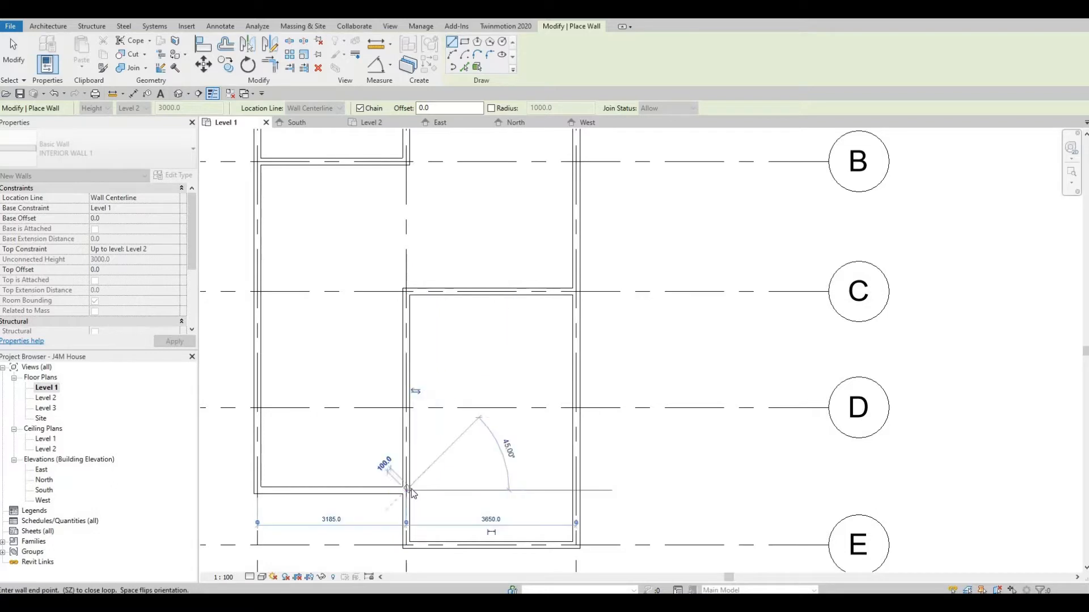
pyautogui.press('Escape')
pyautogui.press('Escape')
pyautogui.scroll(3, 406, 481)
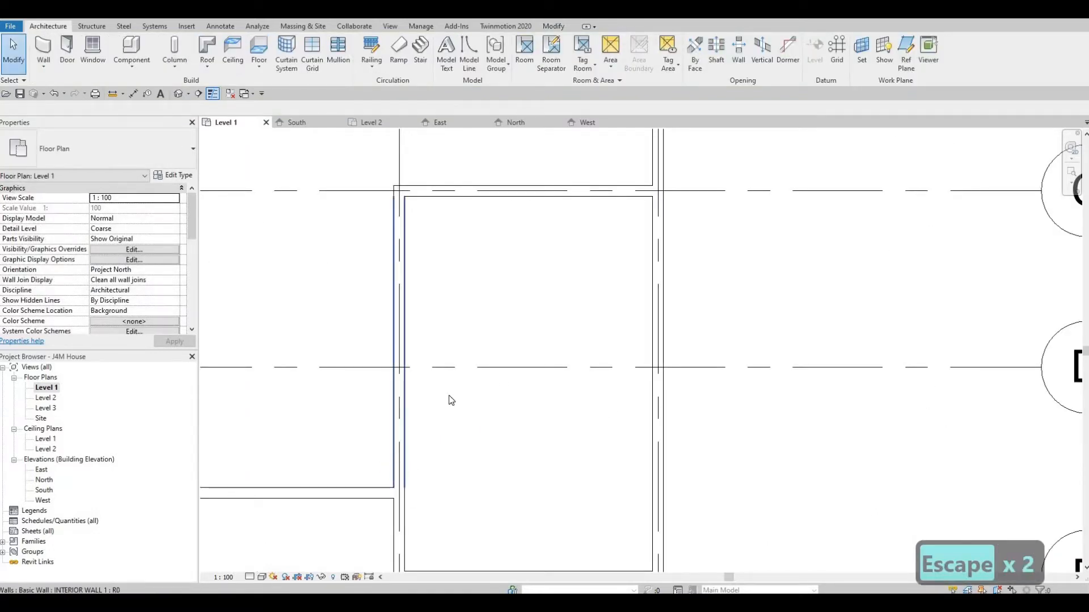
pyautogui.scroll(-5, 448, 397)
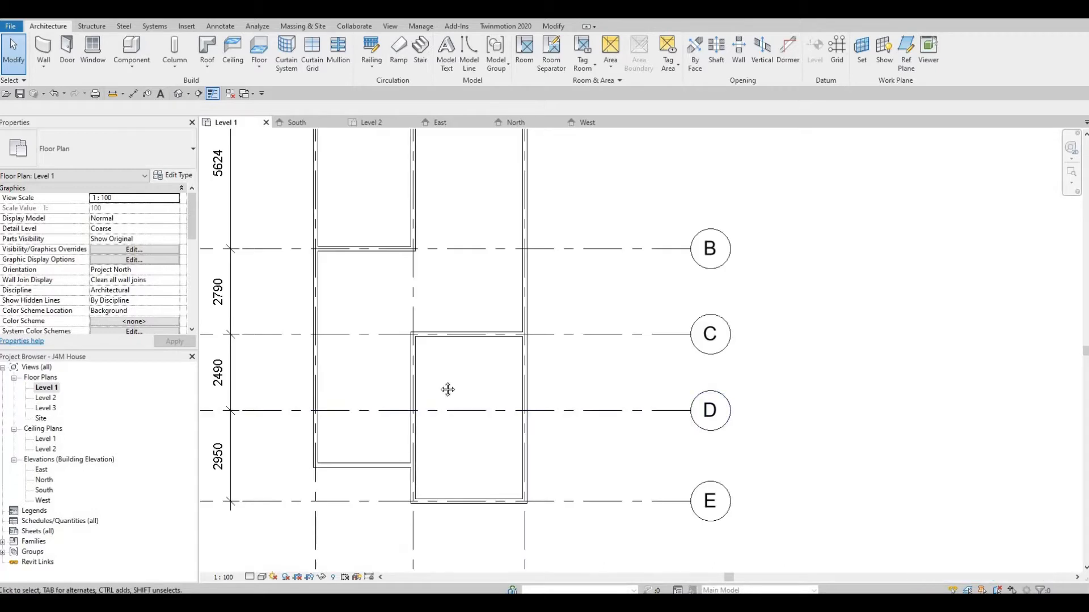
pyautogui.scroll(-1, 445, 374)
pyautogui.moveTo(458, 356); pyautogui.dragTo(453, 387, button='middle')
pyautogui.moveTo(351, 418); pyautogui.dragTo(347, 434, button='middle')
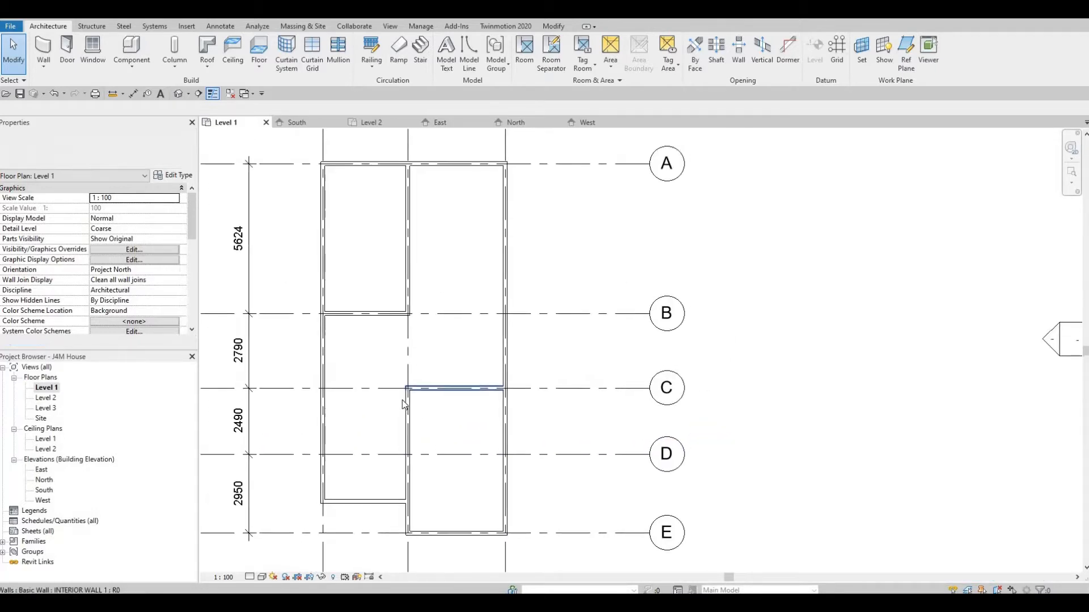
pyautogui.moveTo(438, 420); pyautogui.dragTo(474, 457, button='middle')
pyautogui.moveTo(468, 385); pyautogui.dragTo(478, 362, button='middle')
pyautogui.scroll(-1, 458, 391)
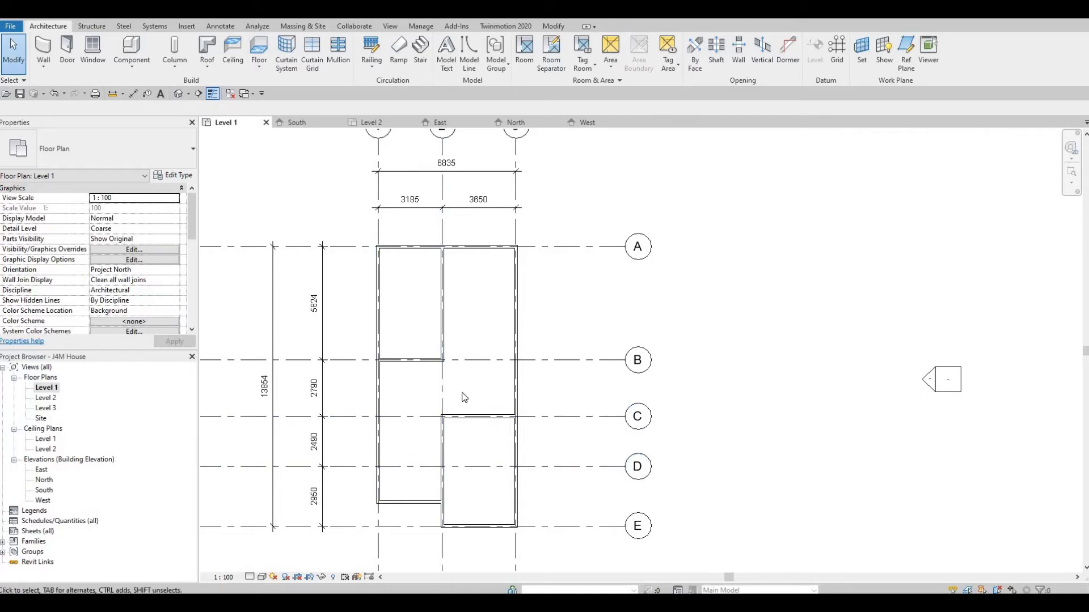
pyautogui.moveTo(456, 390); pyautogui.dragTo(521, 408, button='middle')
pyautogui.scroll(-2, 474, 388)
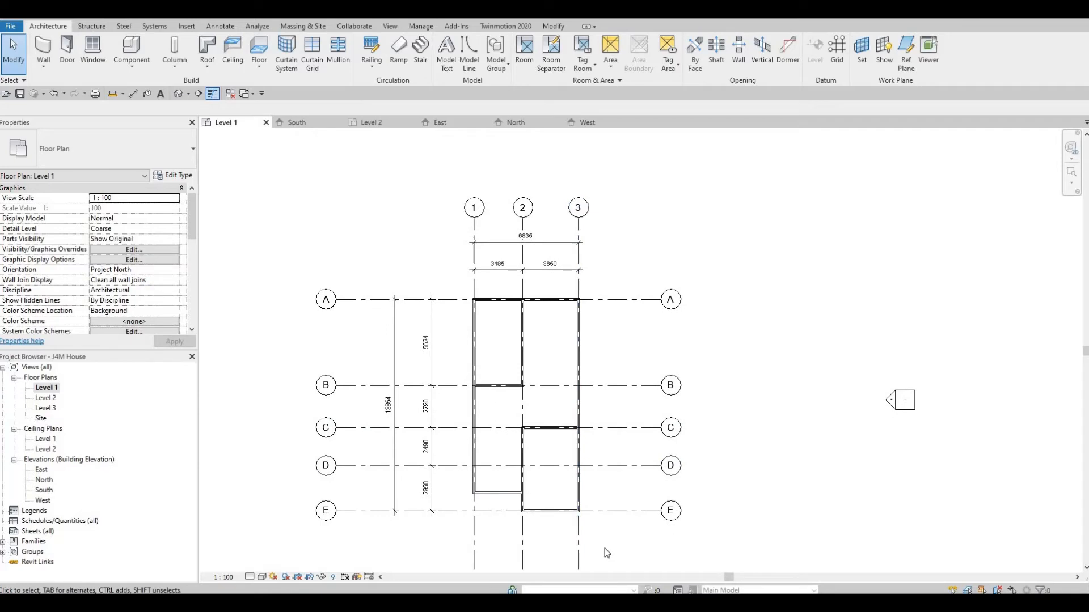